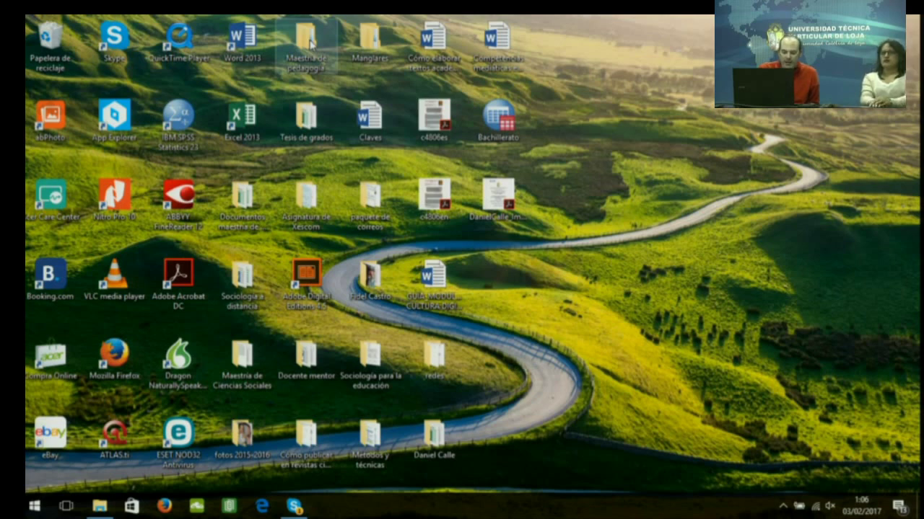
Open the Encuesta Bachillerato (respuestas) workbook from the Bachillerato folder in Maestría de pedagogía and copy the response rows from A11 through column G
double_click(309, 44)
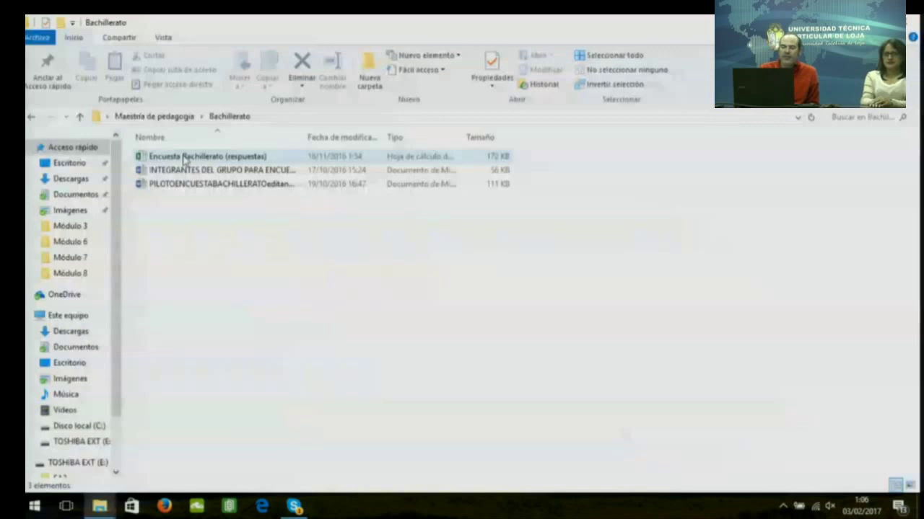
double_click(185, 157)
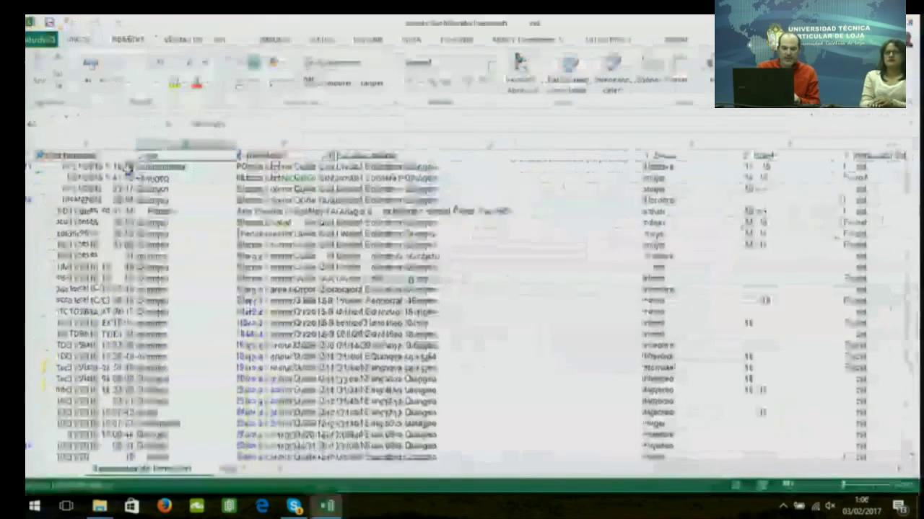
left_click_drag(127, 168, 880, 412)
right_click(359, 225)
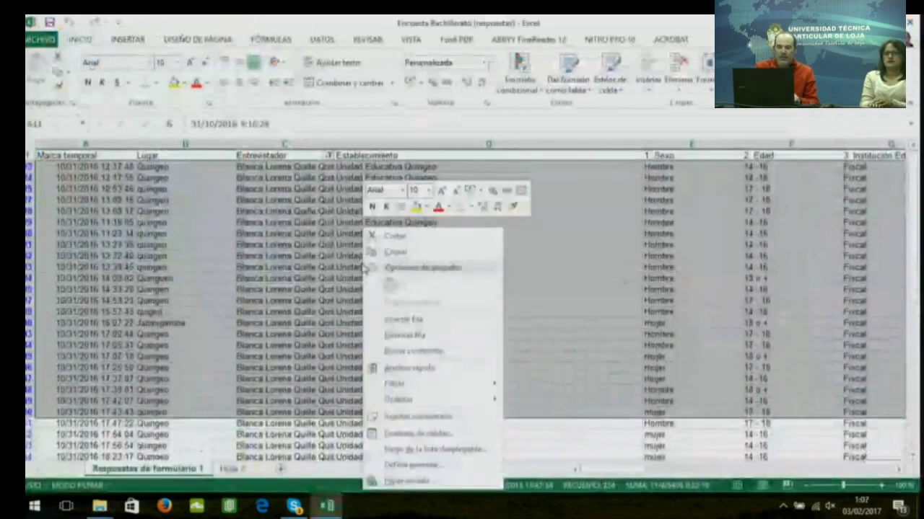
left_click(424, 255)
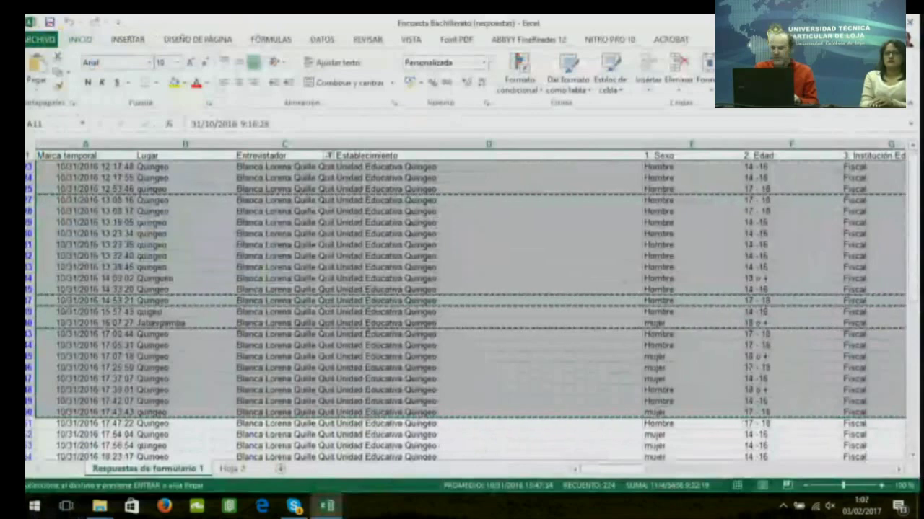
Switch to IBM SPSS Statistics 23 with an empty dataset, dismissing the welcome dialog
key("alt+Tab")
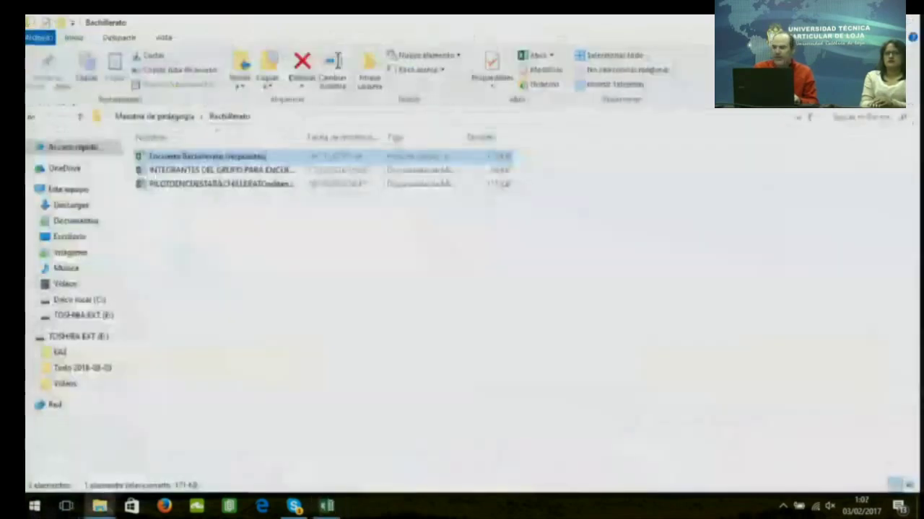
key("super+d")
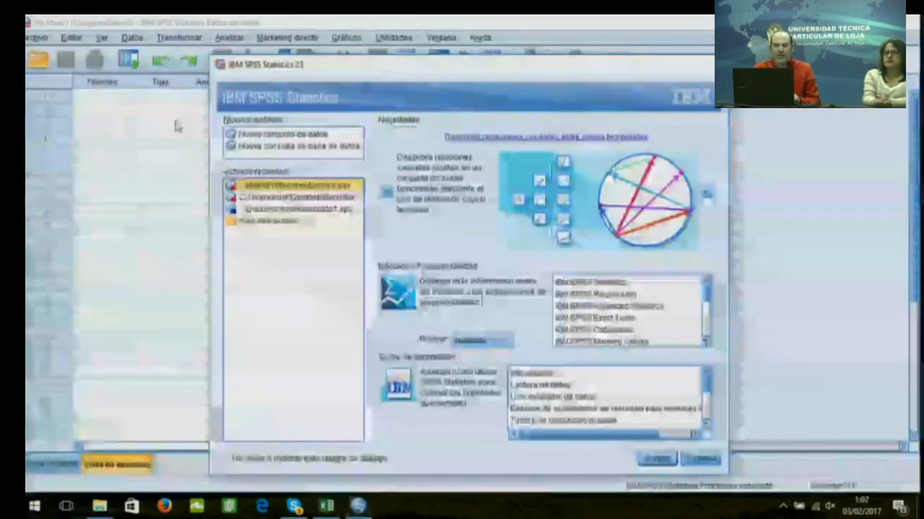
key("Escape")
Try to paste the copied survey rows into the first Nombre cell of the variable view
left_click(102, 96)
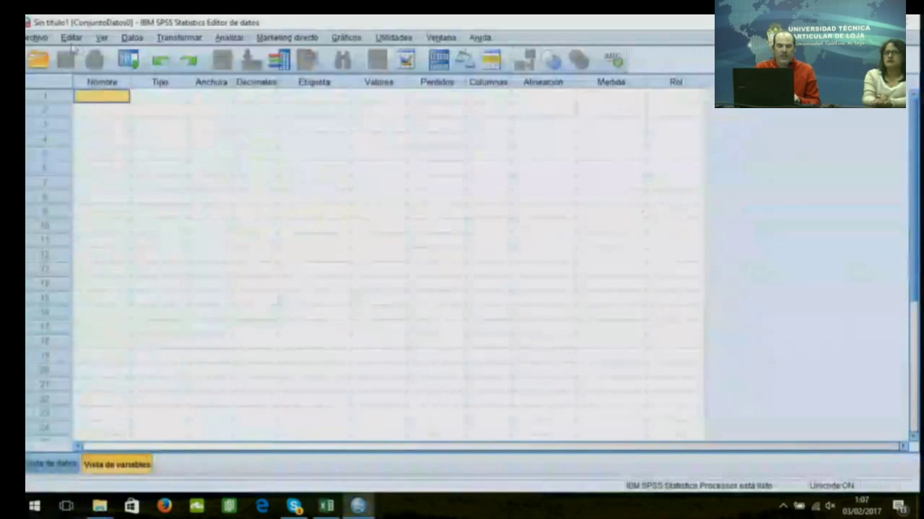
left_click(71, 38)
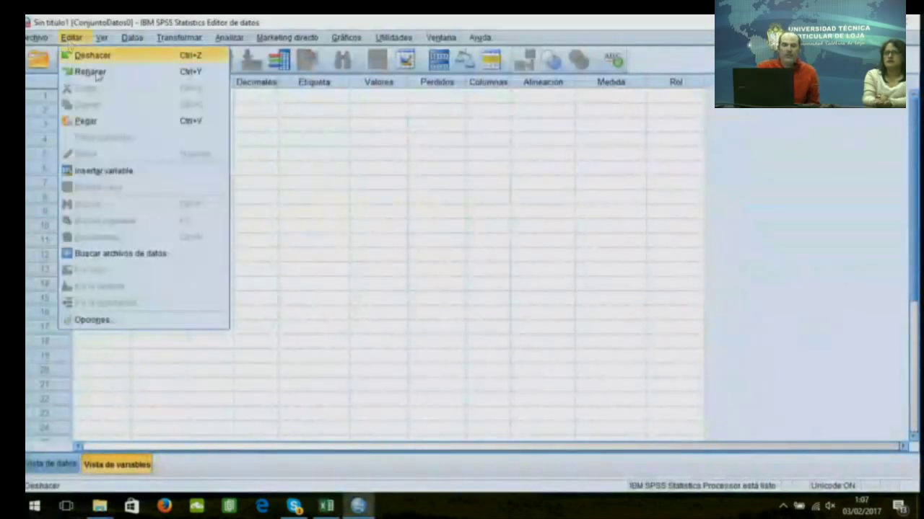
left_click(124, 122)
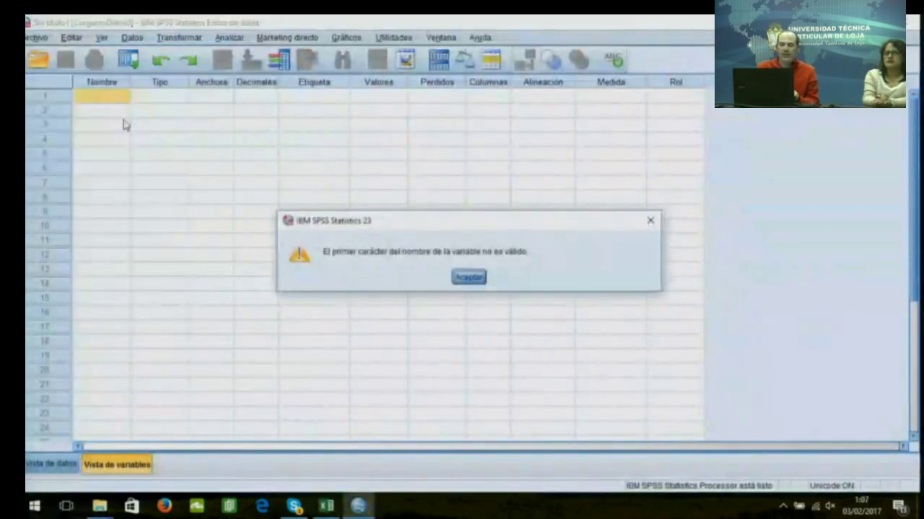
left_click(471, 279)
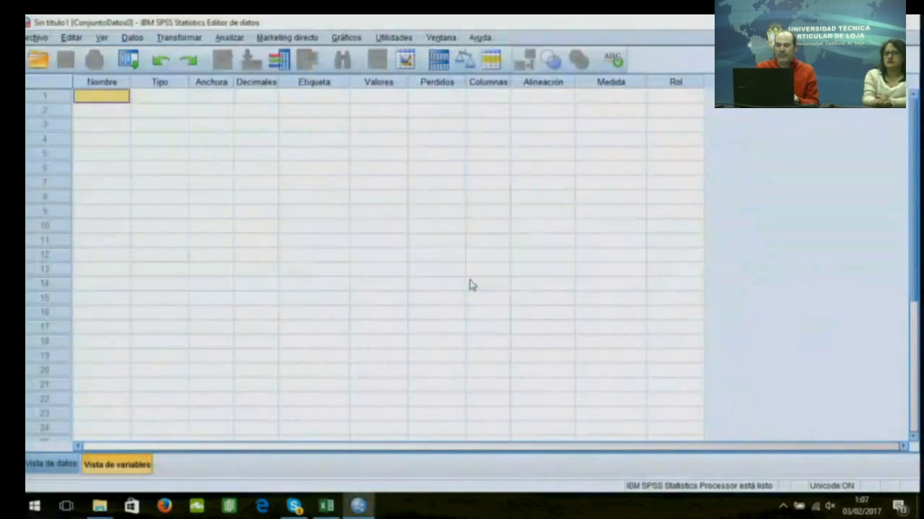
Paste the copied survey rows into the data view, starting at the first cell of the empty dataset
left_click(50, 464)
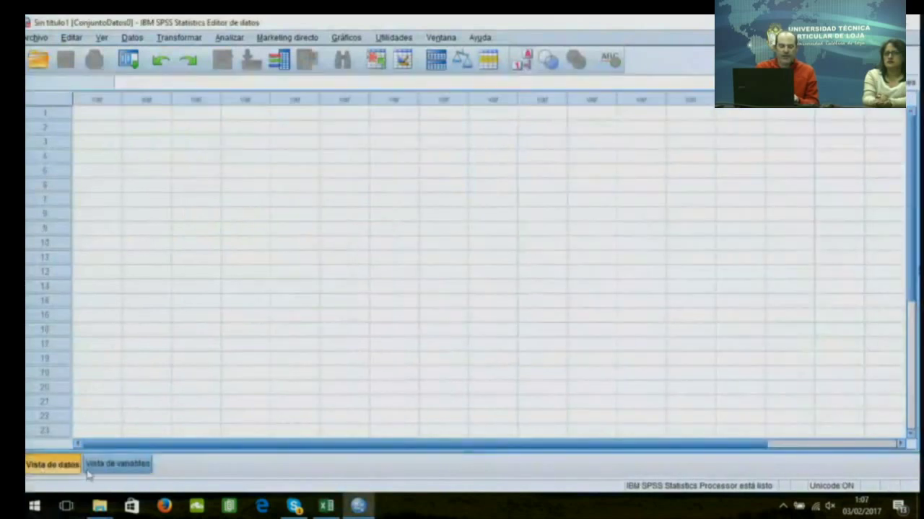
left_click(117, 464)
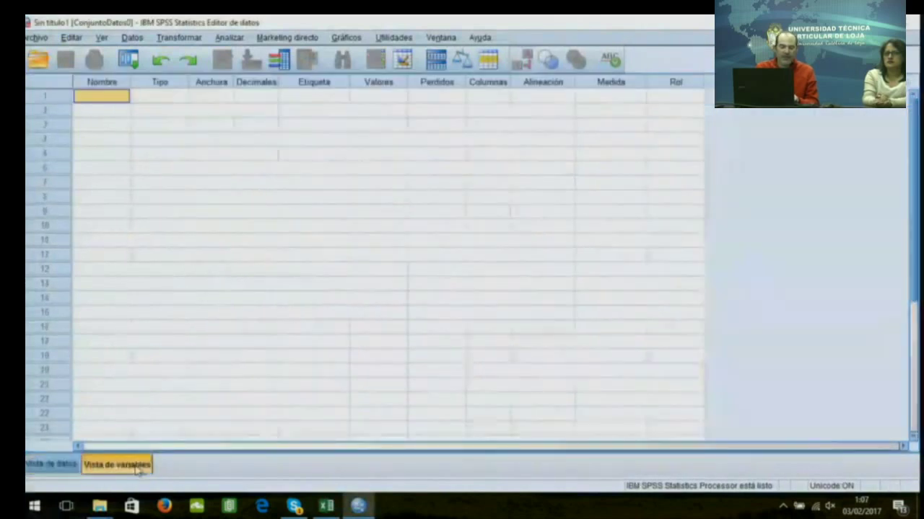
left_click(51, 464)
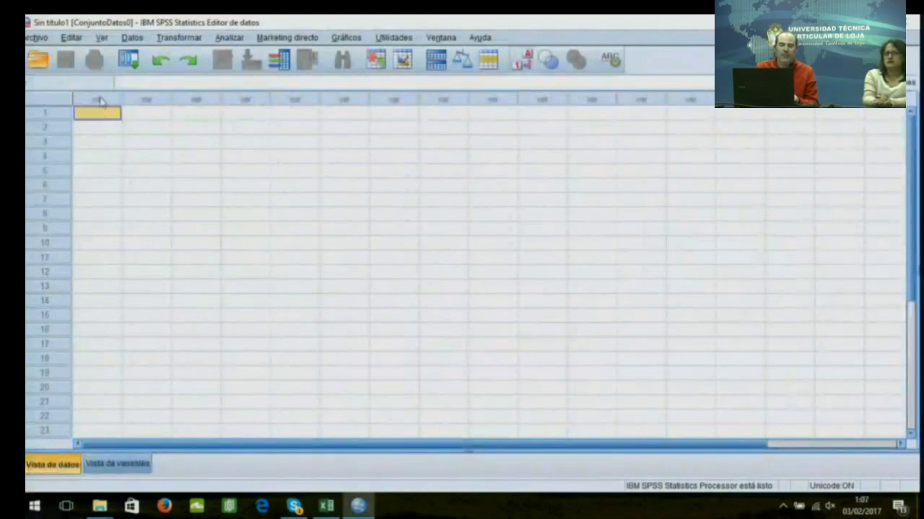
left_click(70, 40)
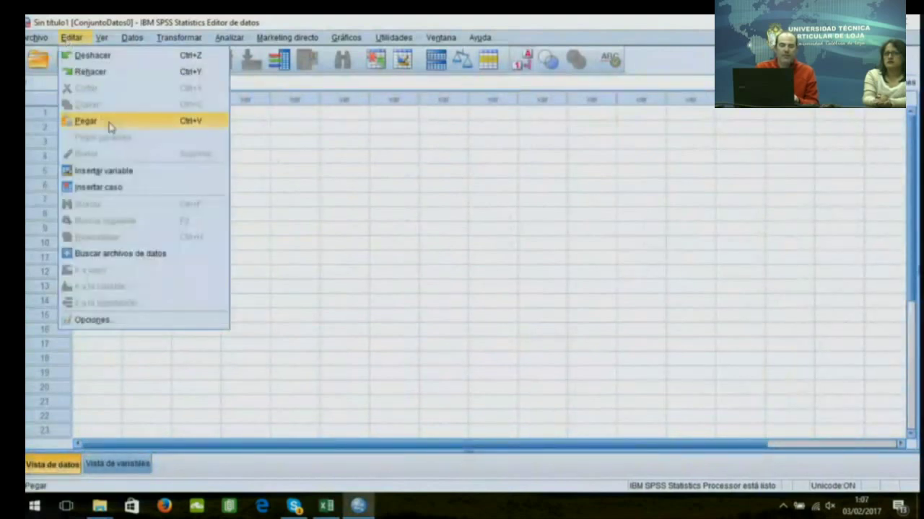
left_click(85, 122)
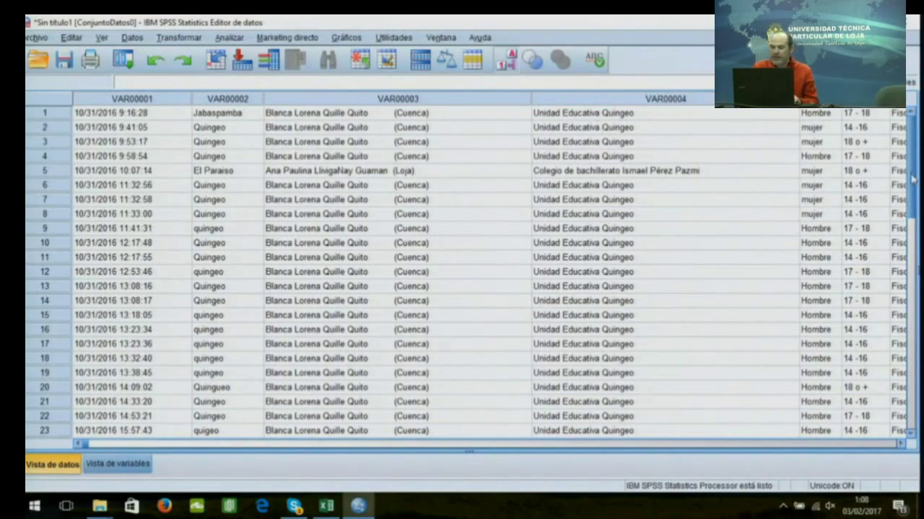
left_click_drag(912, 179, 913, 179)
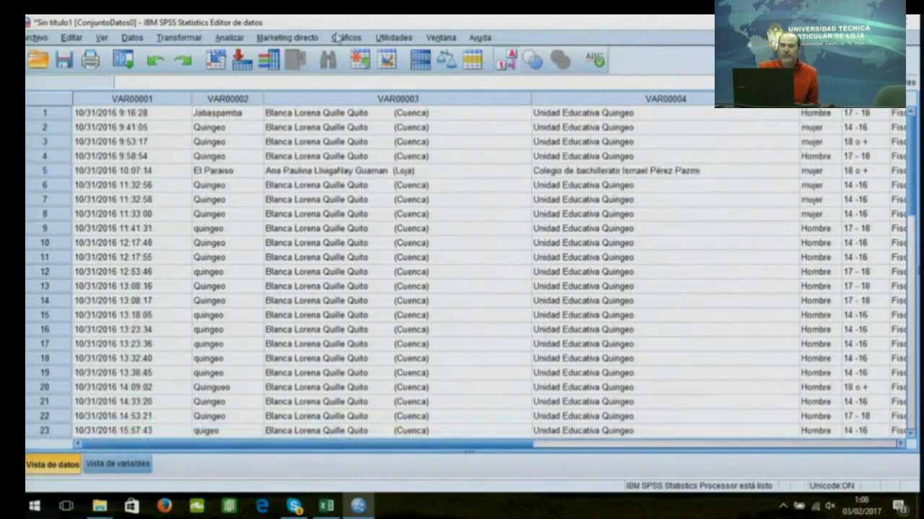
Set up a Frequencies analysis with VAR00002 as the variable to analyse
left_click(228, 38)
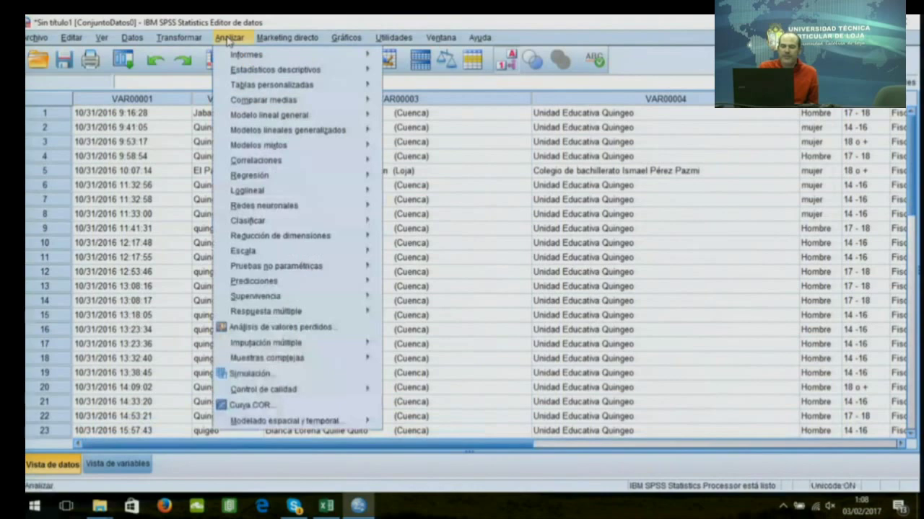
mouse_move(282, 72)
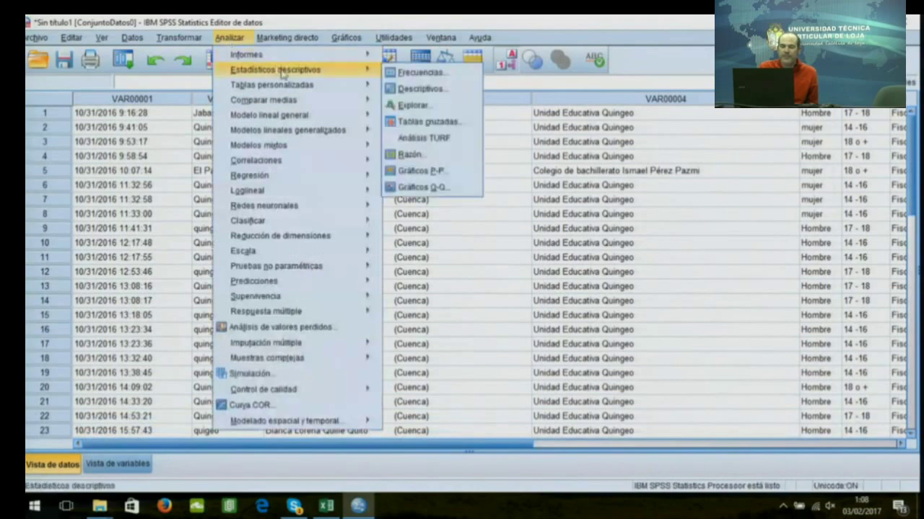
left_click(431, 72)
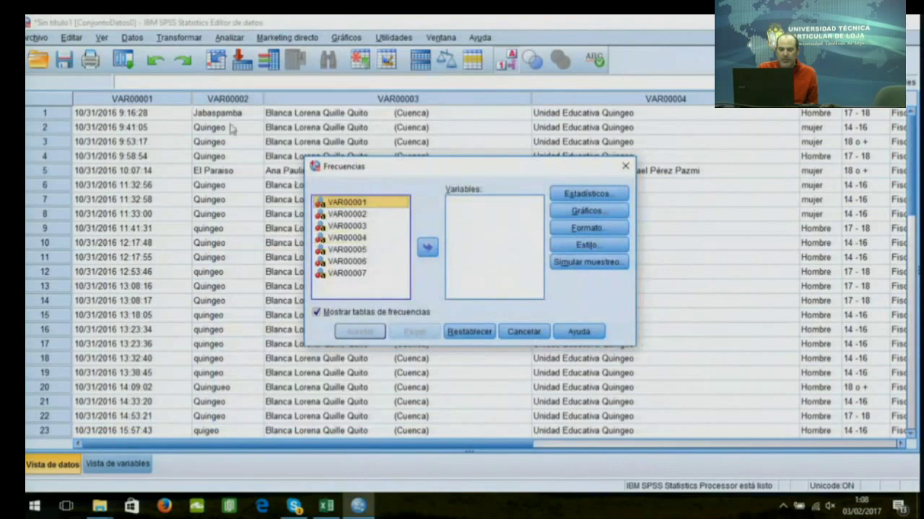
left_click(344, 215)
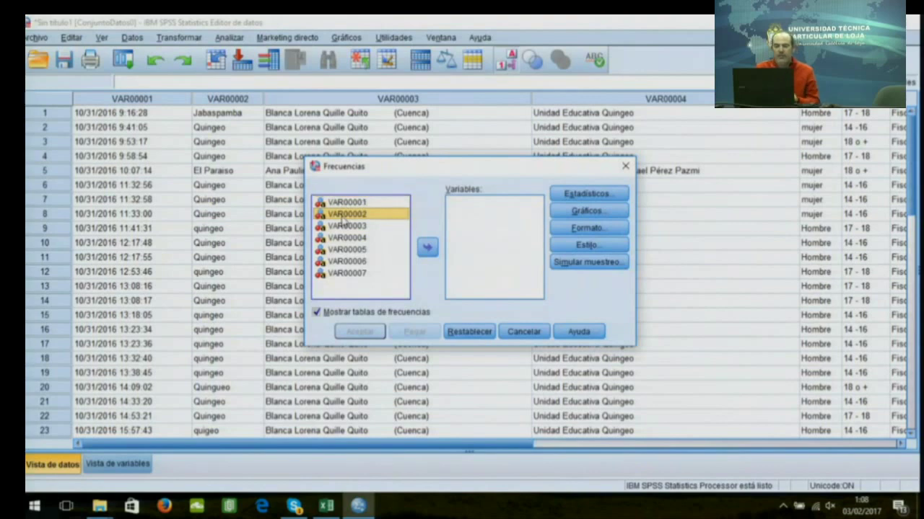
left_click(427, 247)
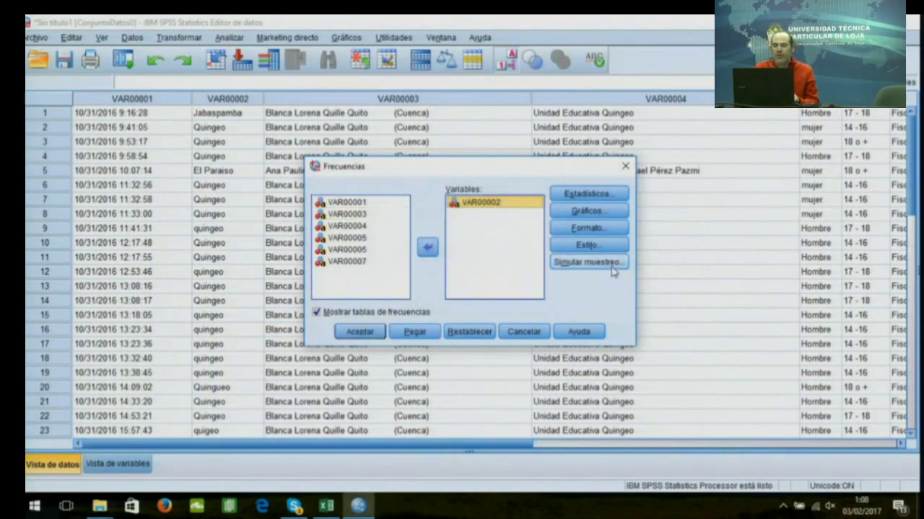
Add a bar chart with percentages as chart values to the frequency analysis and run it
left_click(591, 212)
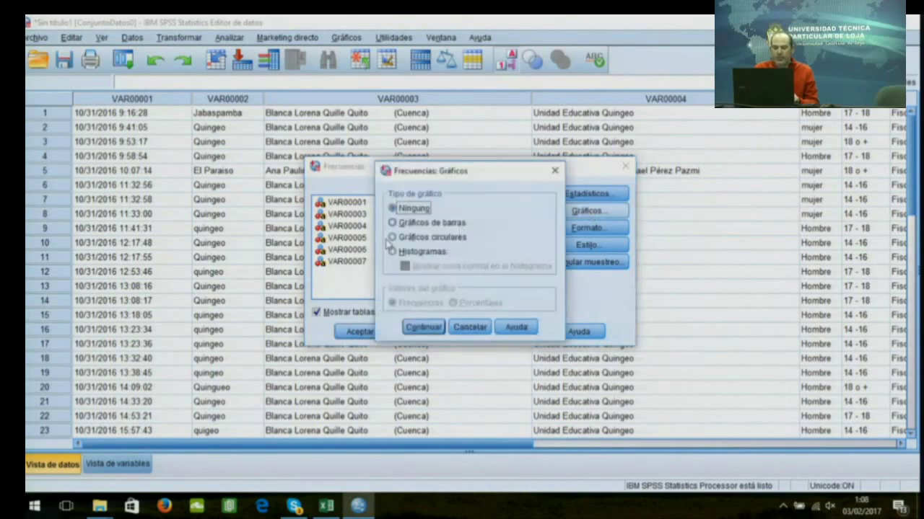
left_click(393, 223)
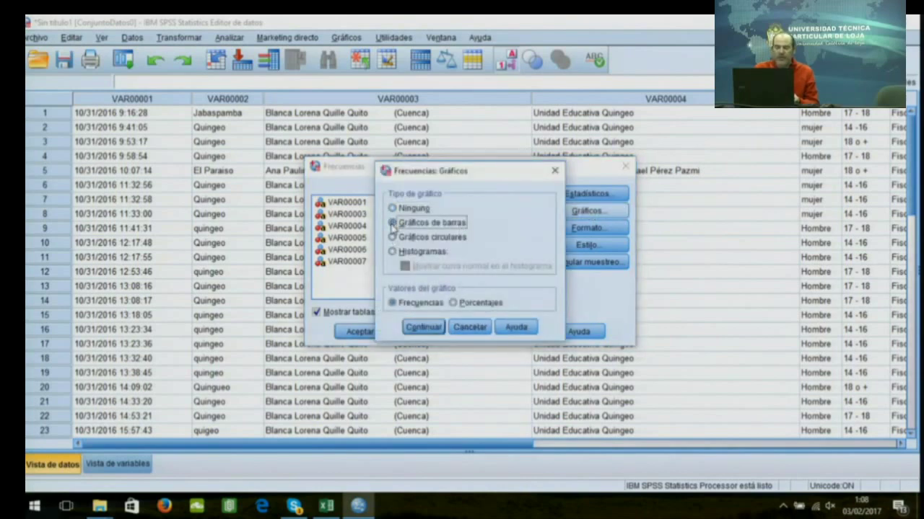
left_click(453, 303)
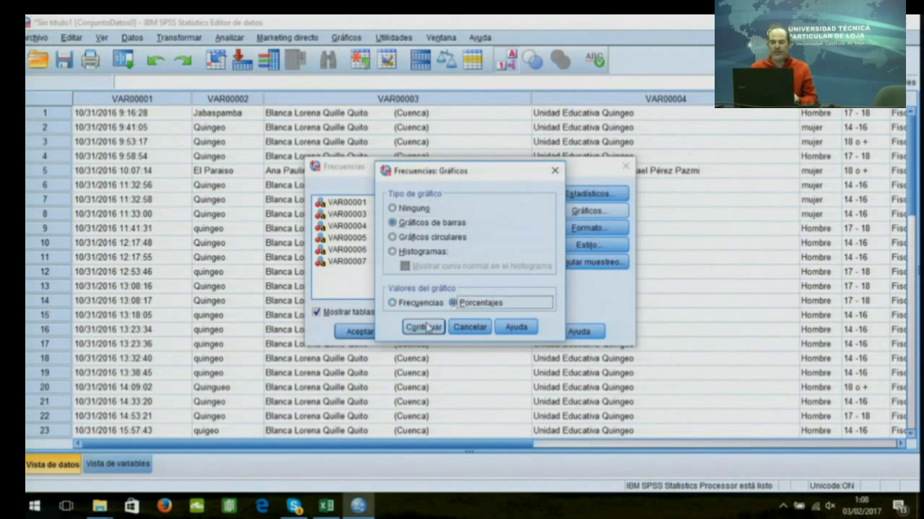
left_click(423, 327)
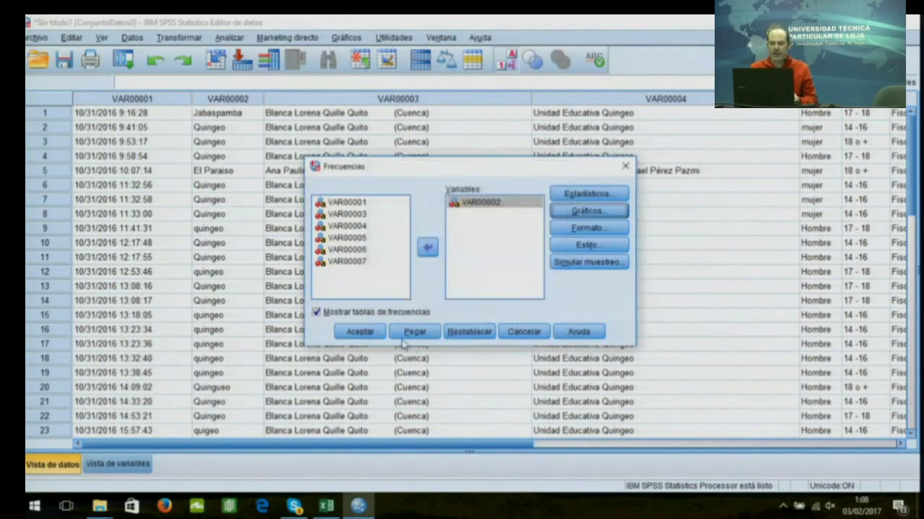
left_click(361, 332)
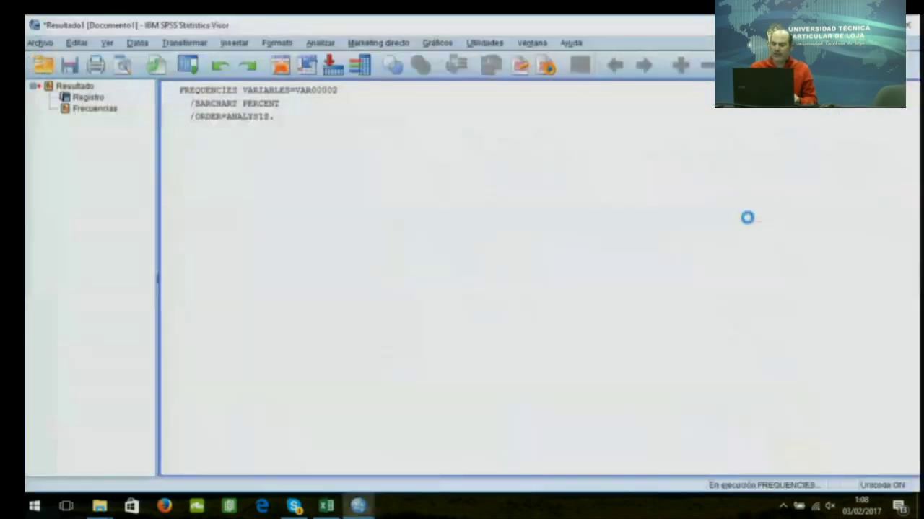
Review the bar chart in the output and copy the VAR00002 frequency table
scroll(751, 224, "down", 5)
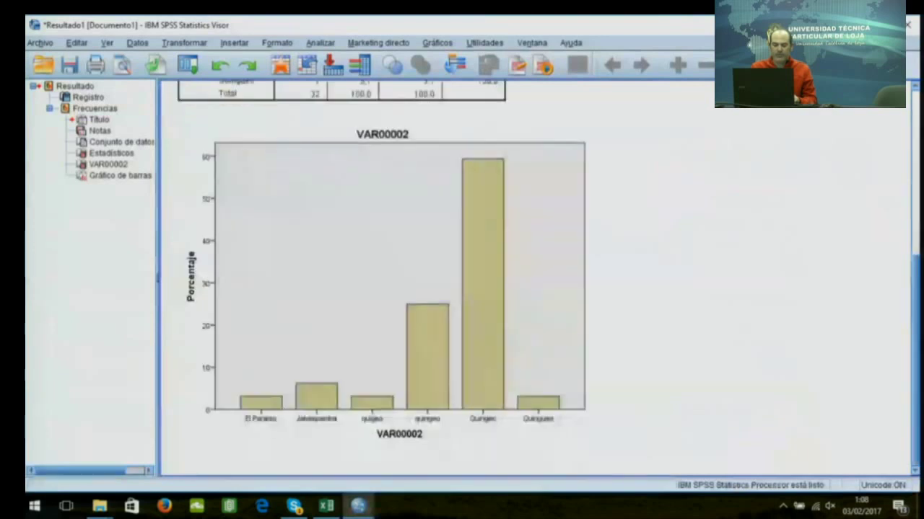
scroll(508, 173, "up", 4)
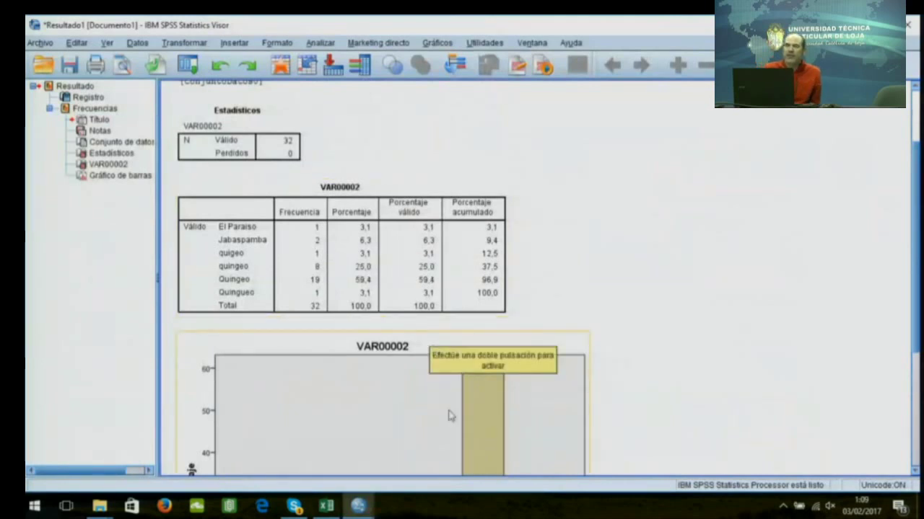
left_click(376, 258)
right_click(376, 258)
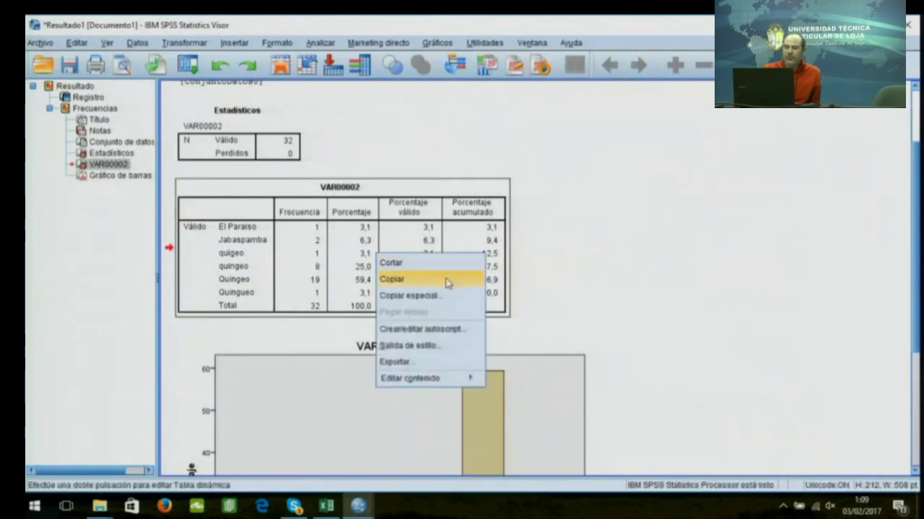
left_click(446, 282)
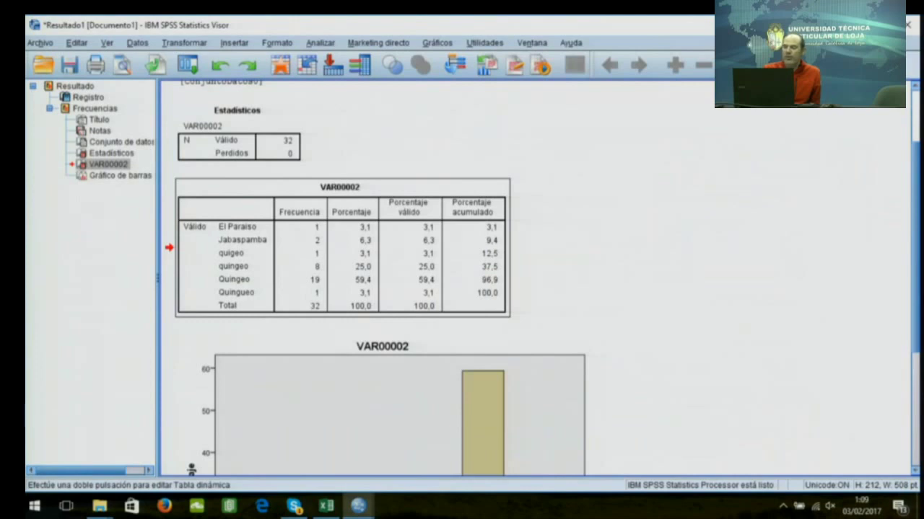
Open a blank Word document and paste the copied frequency table into it
key("super+Down")
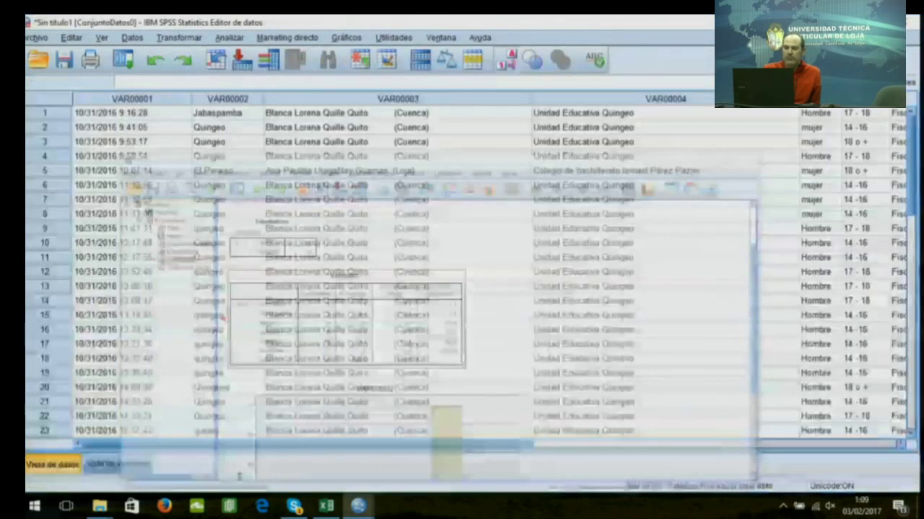
double_click(247, 44)
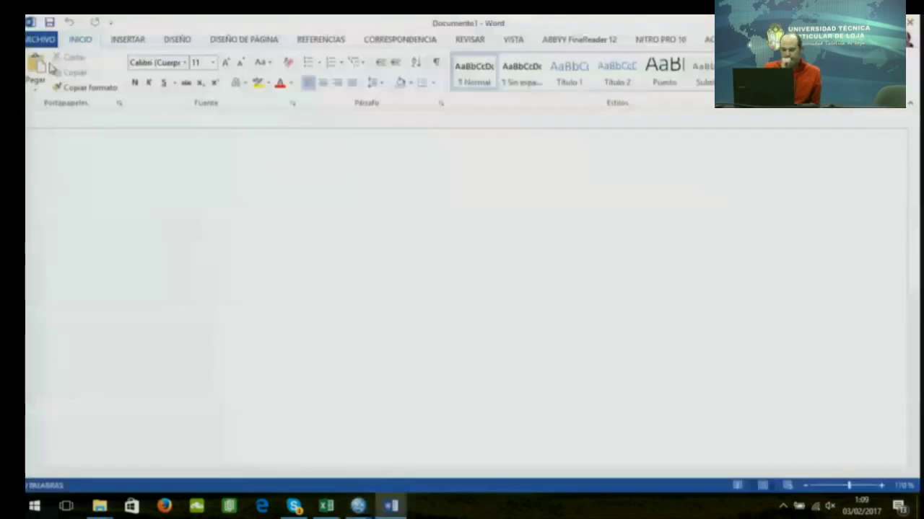
left_click(41, 66)
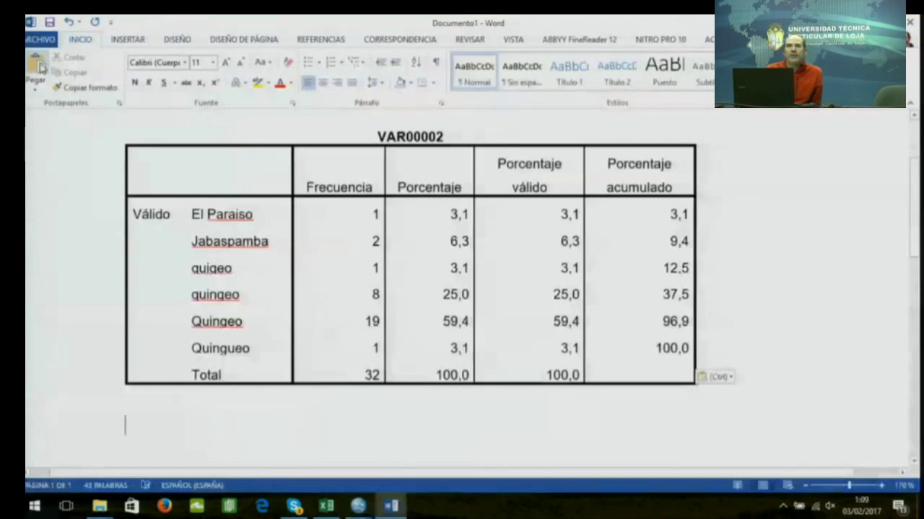
Correct the spelling of "Paraiso" to "Paraíso" in the first category row of the pasted table
double_click(231, 215)
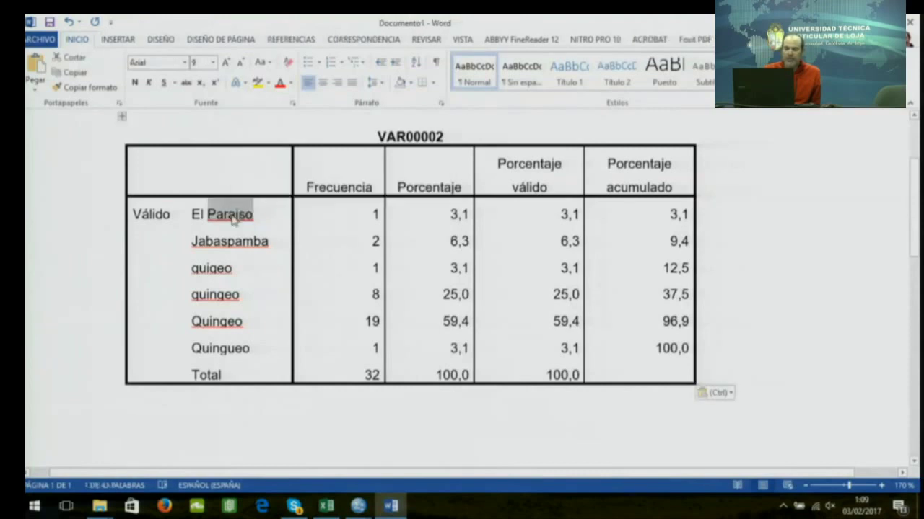
right_click(251, 221)
left_click(279, 231)
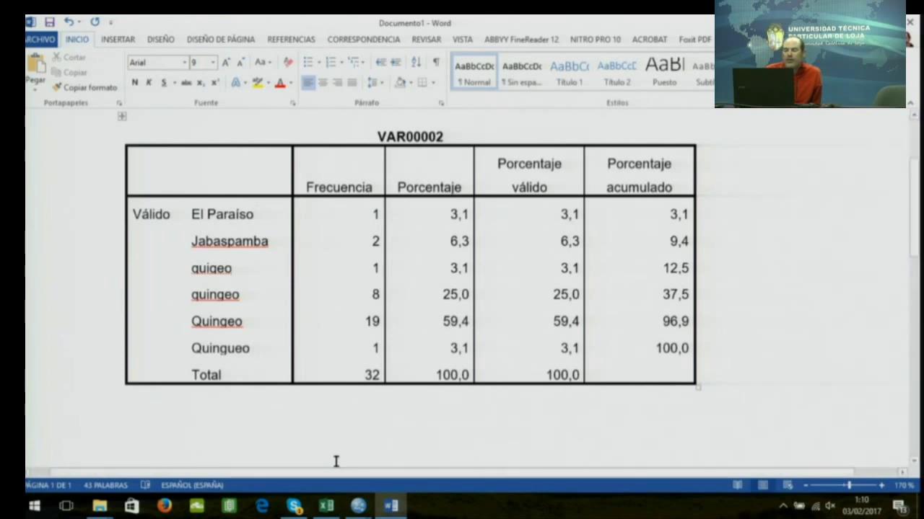
Switch to the SPSS data editor and replace VAR00002 with VAR00005 as the only variable in the frequency analysis
left_click(358, 508)
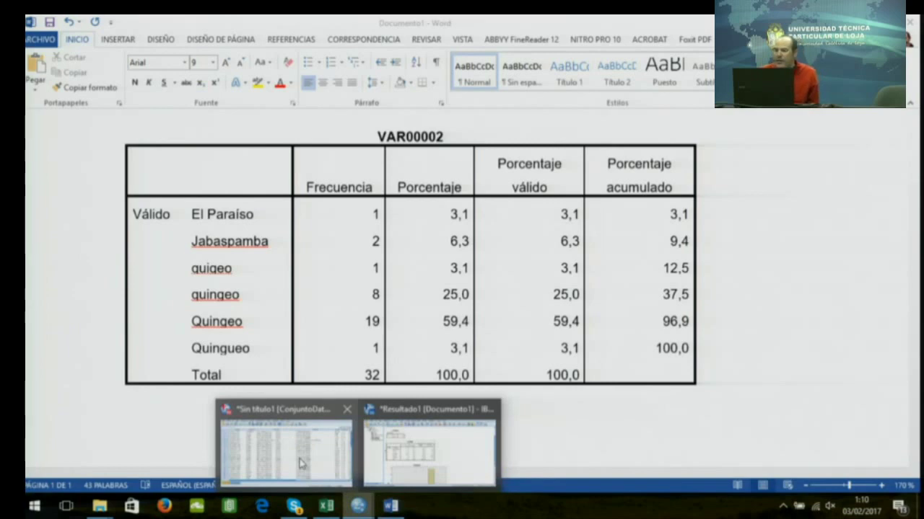
left_click(302, 463)
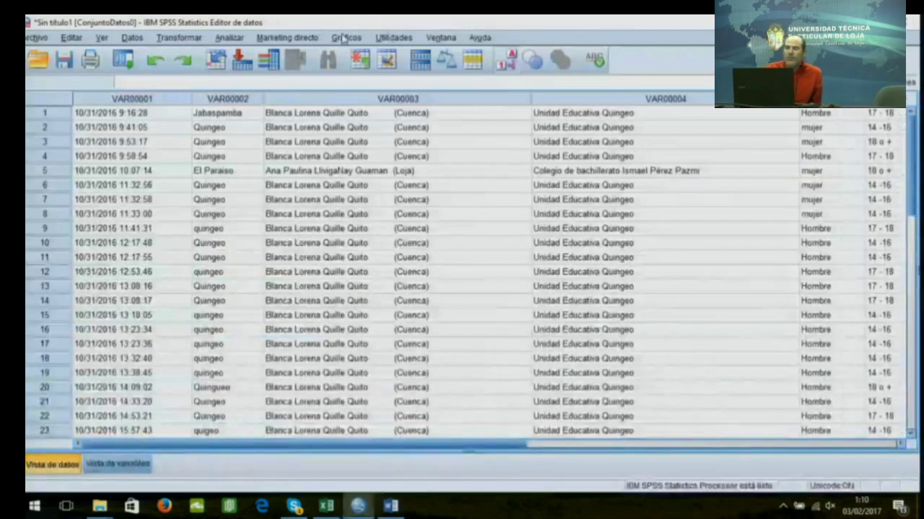
left_click(230, 40)
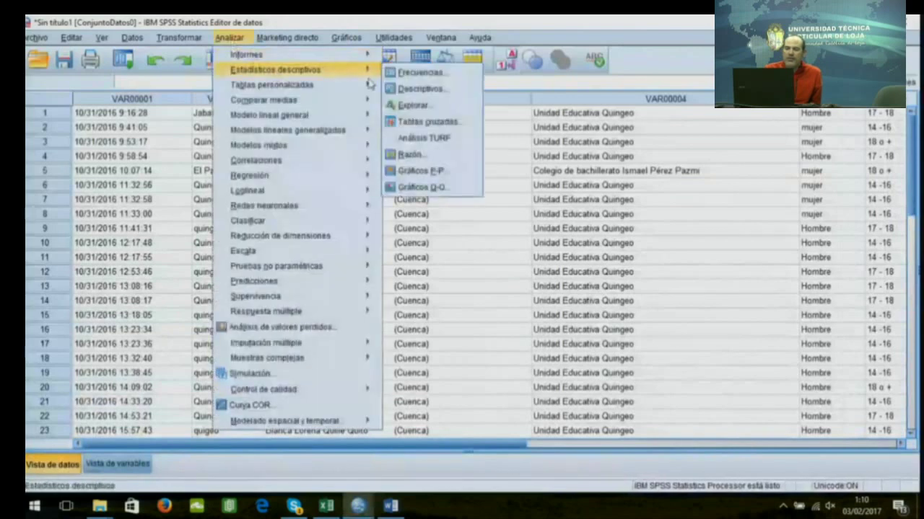
mouse_move(372, 82)
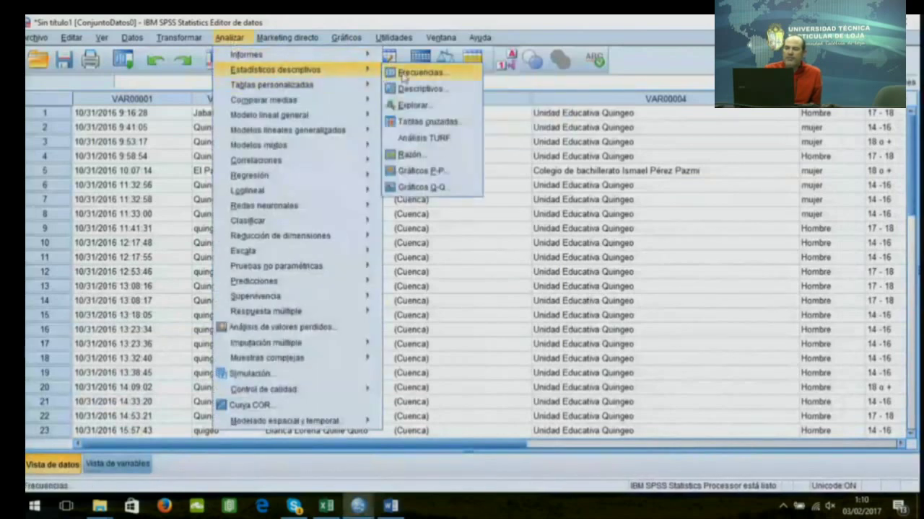
left_click(402, 78)
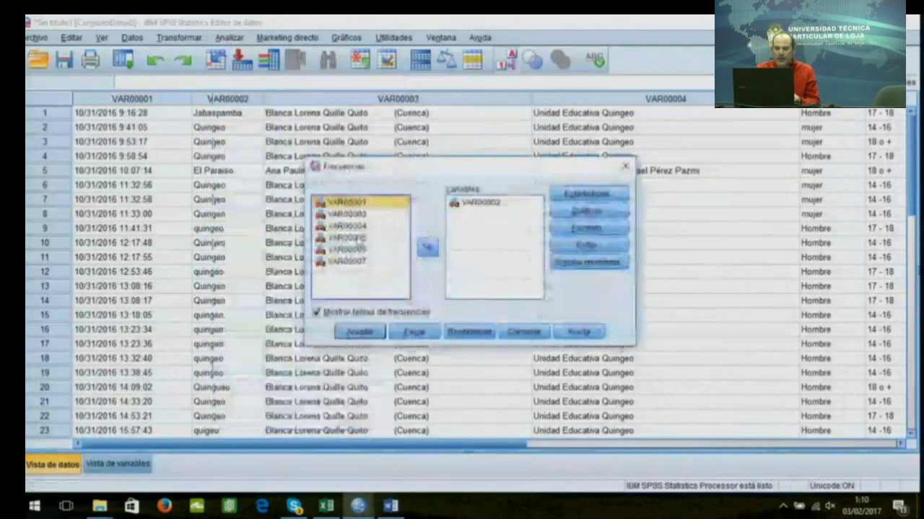
left_click(354, 238)
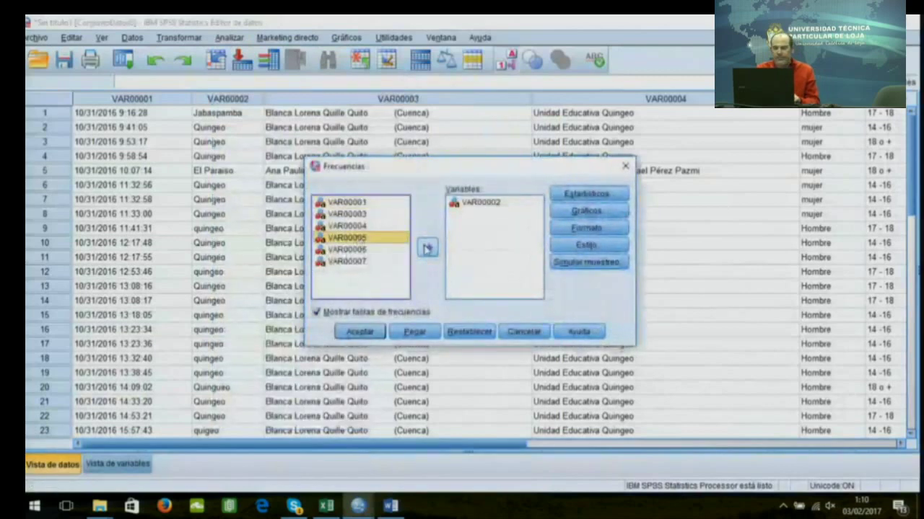
left_click(428, 248)
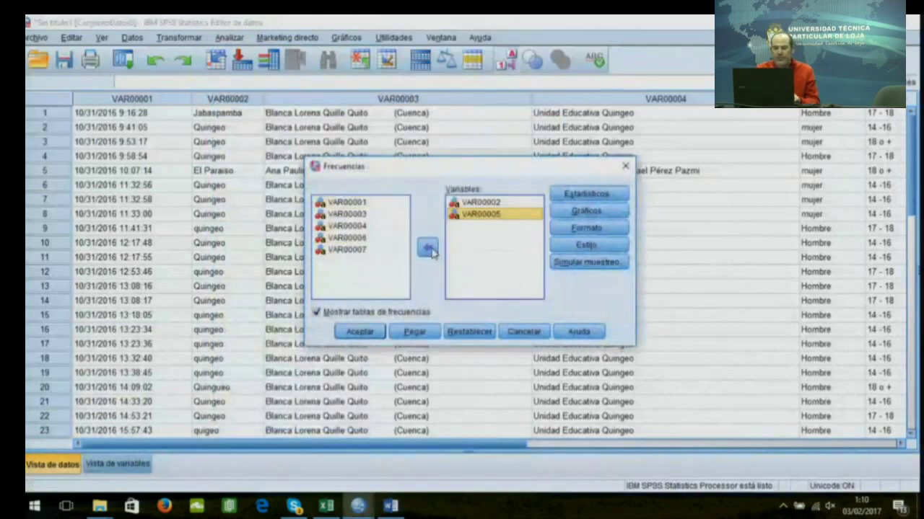
left_click(496, 207)
left_click(428, 247)
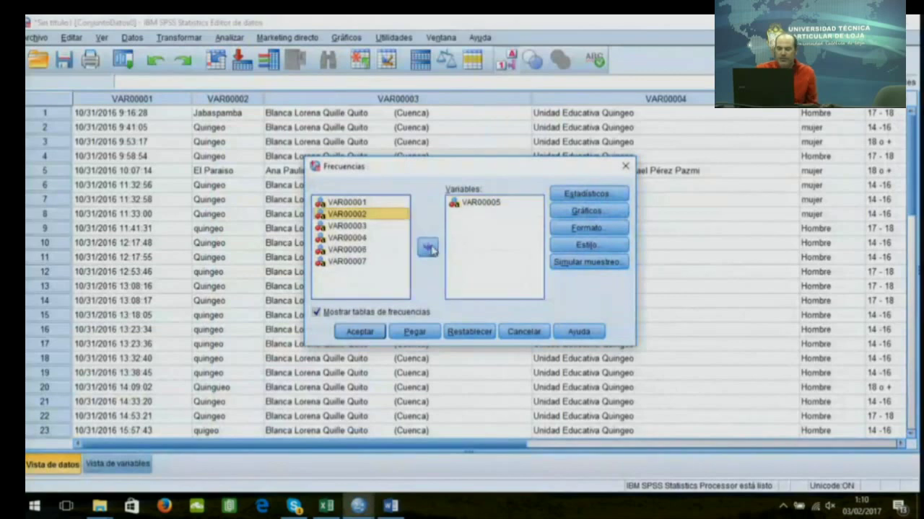
Change the frequency analysis chart type to pie chart, keeping percentages as chart values, and run the analysis
left_click(581, 213)
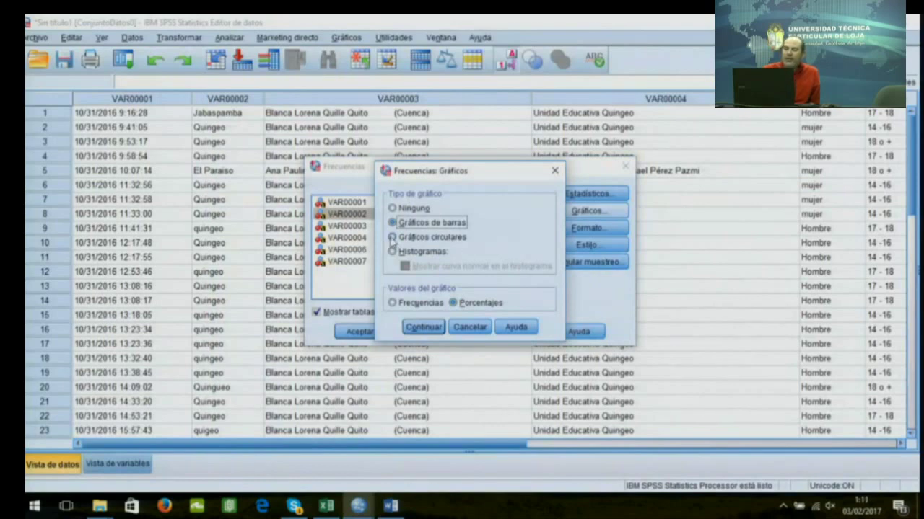
left_click(392, 237)
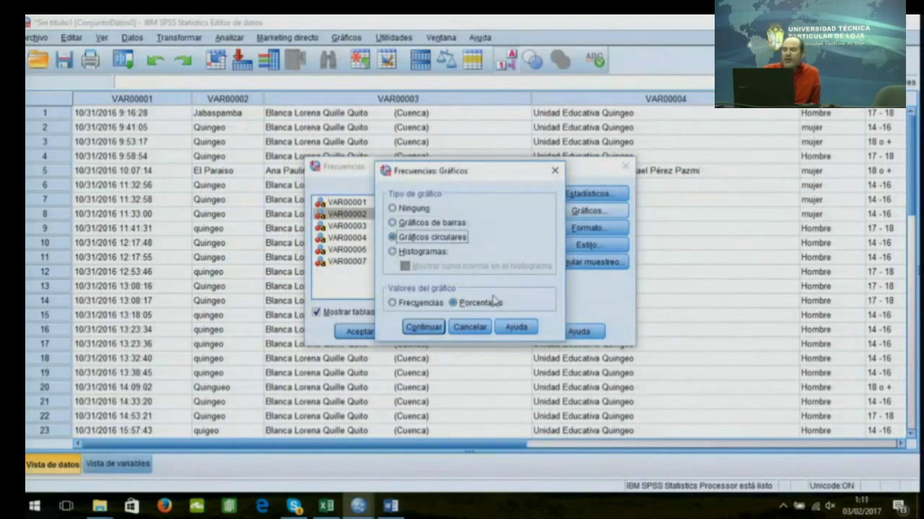
left_click(424, 328)
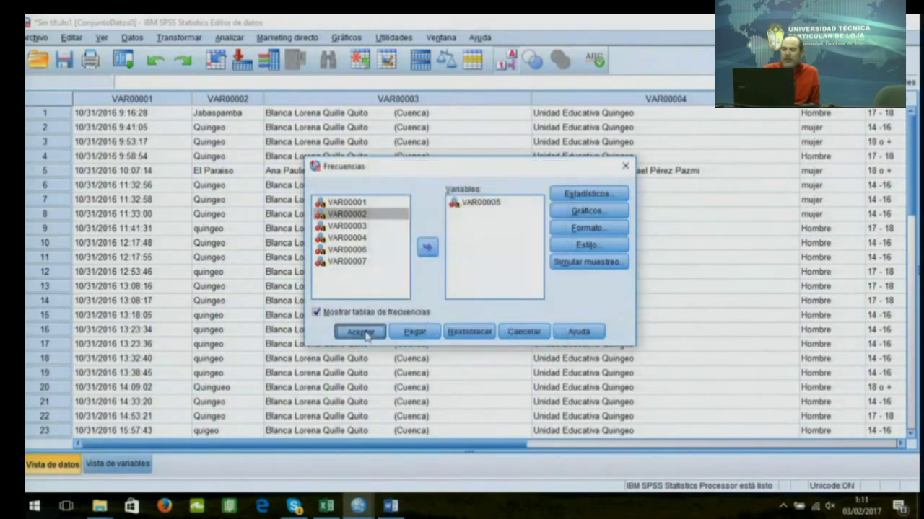
left_click(360, 332)
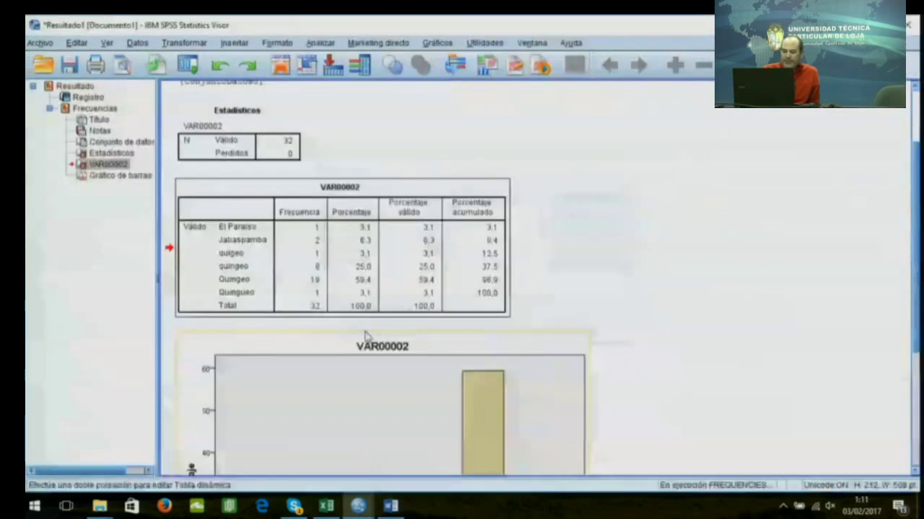
Review the VAR00005 results in the output and copy their frequency table
scroll(462, 288, "down", 5)
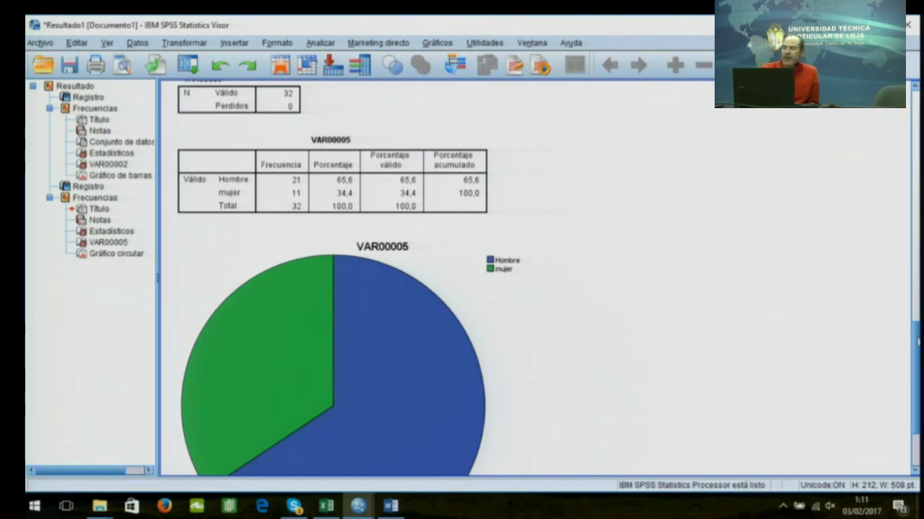
scroll(462, 282, "down", 1)
scroll(262, 241, "down", 5)
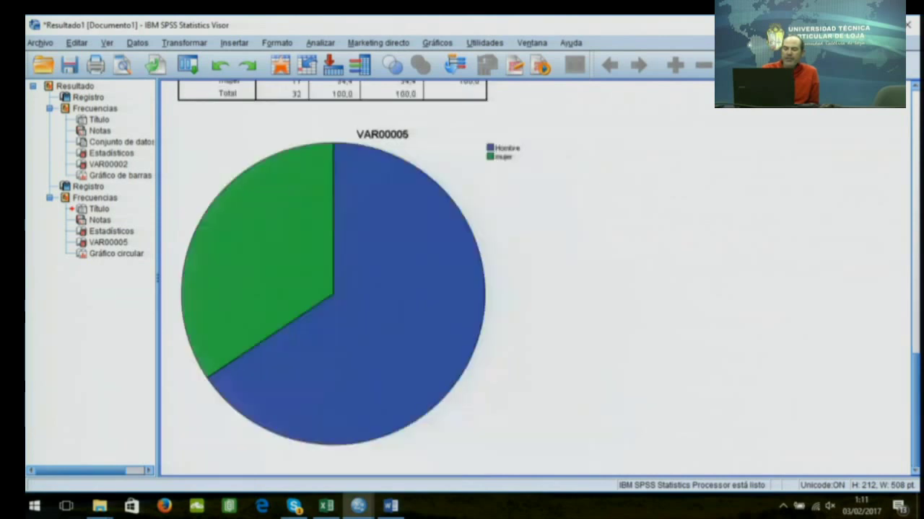
scroll(262, 242, "up", 10)
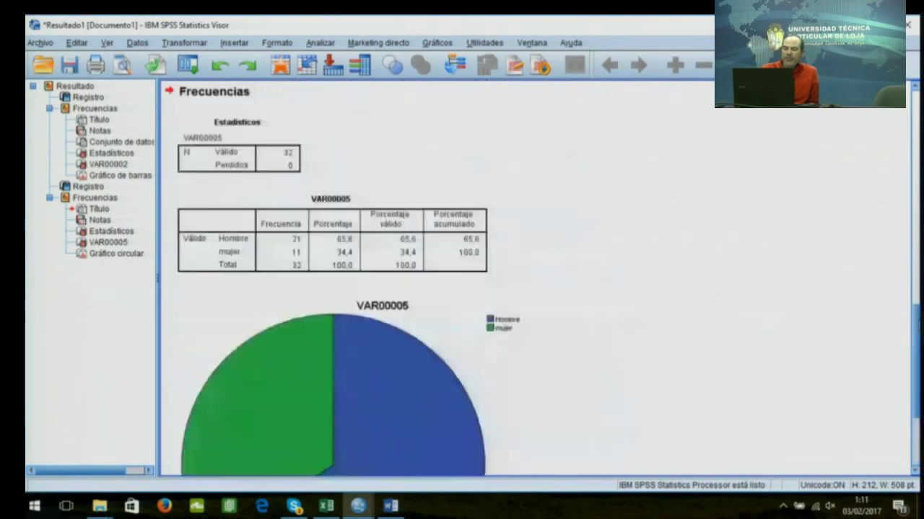
right_click(262, 242)
left_click(303, 265)
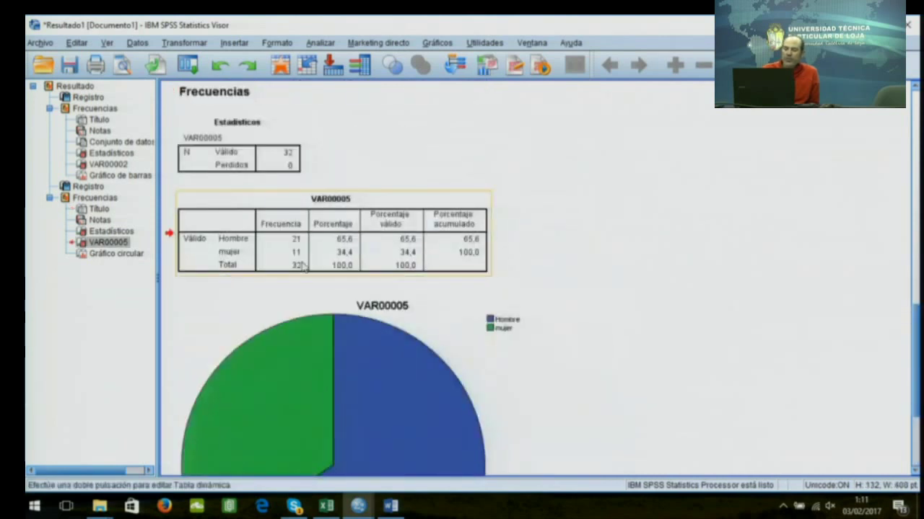
Switch to the Word document and paste the VAR00005 table below the first table, leaving blank lines between them
left_click(391, 505)
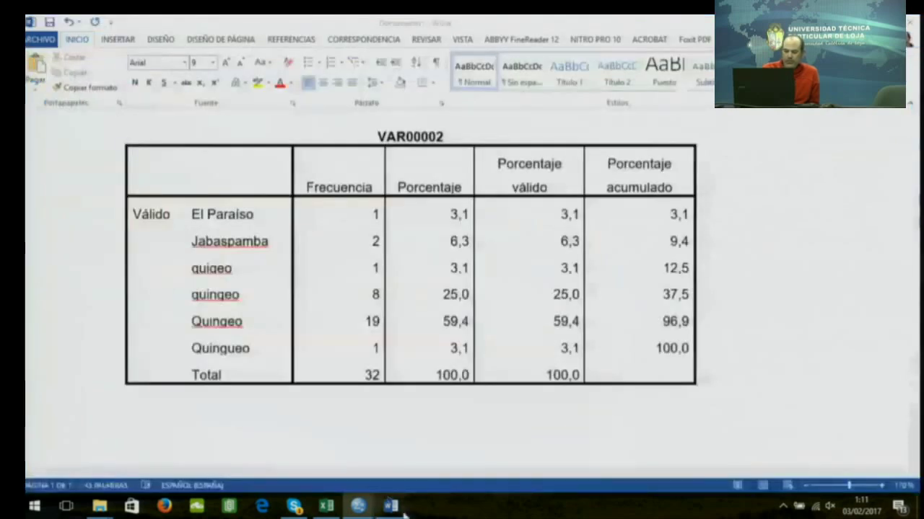
scroll(438, 262, "down", 3)
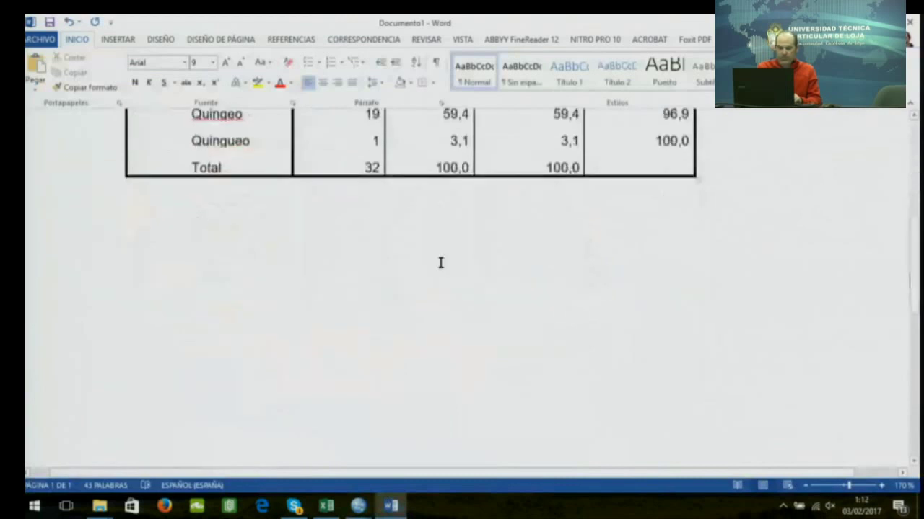
left_click(438, 262)
key("Return")
key("Return")
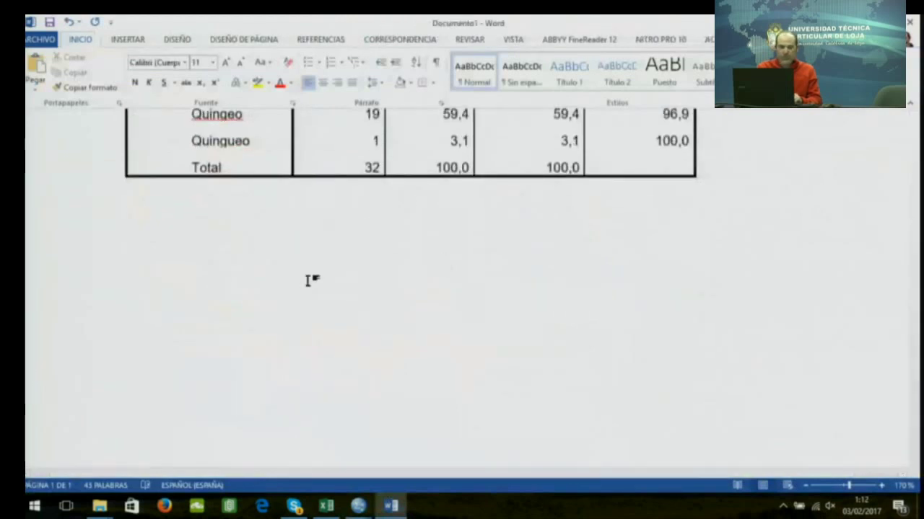
left_click(38, 66)
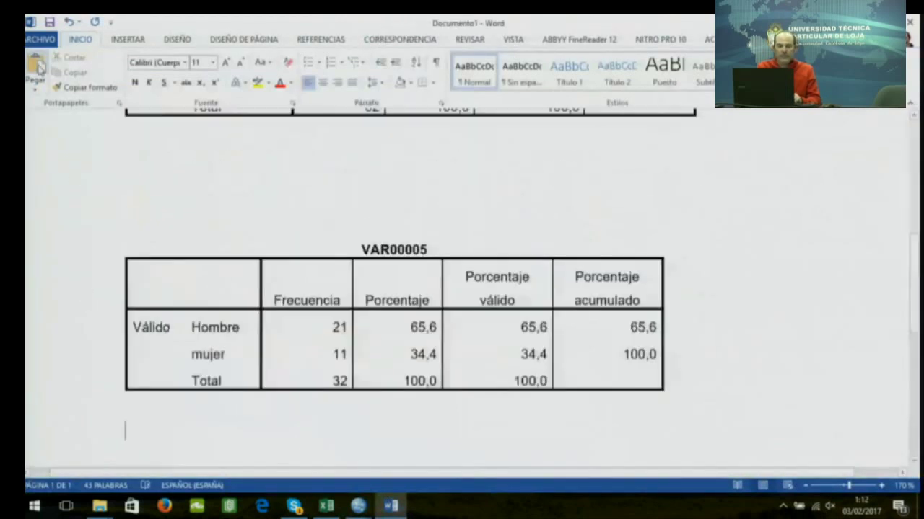
Copy the VAR00005 pie chart from the SPSS output and paste it into the Word document below its table
left_click(391, 505)
right_click(251, 401)
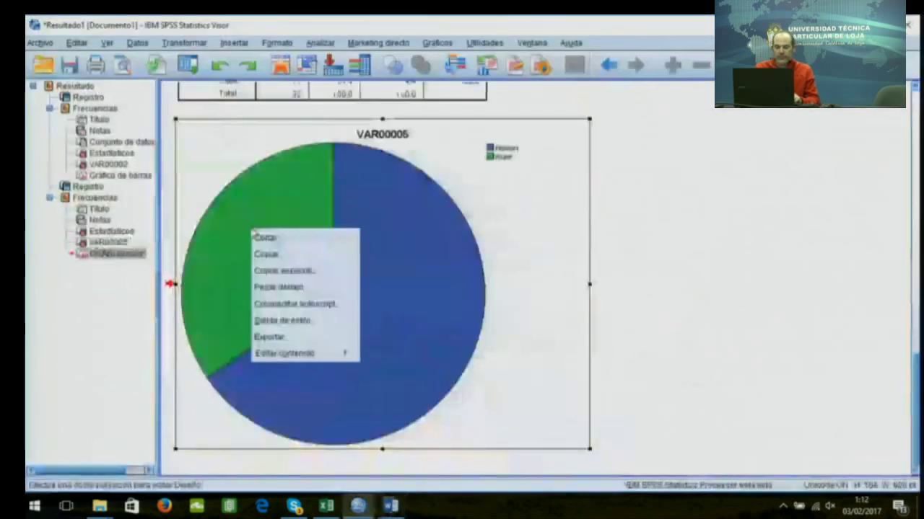
left_click(304, 255)
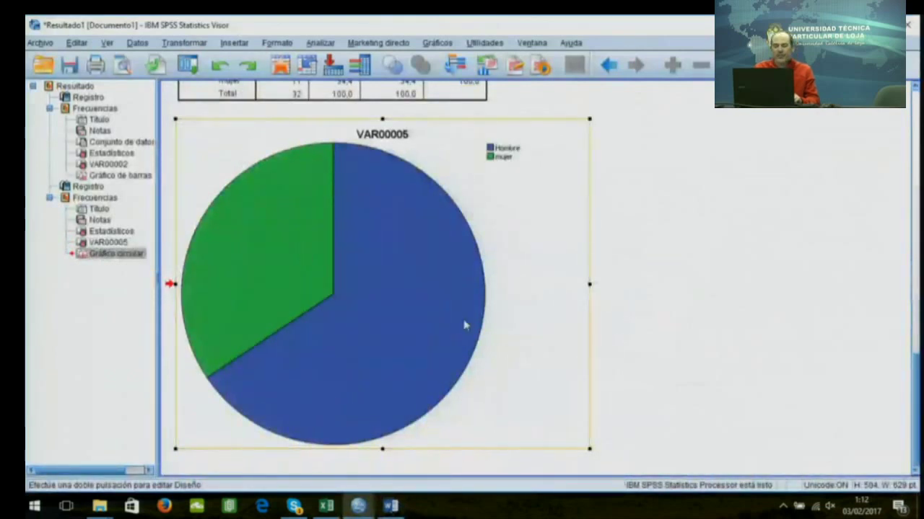
left_click(390, 506)
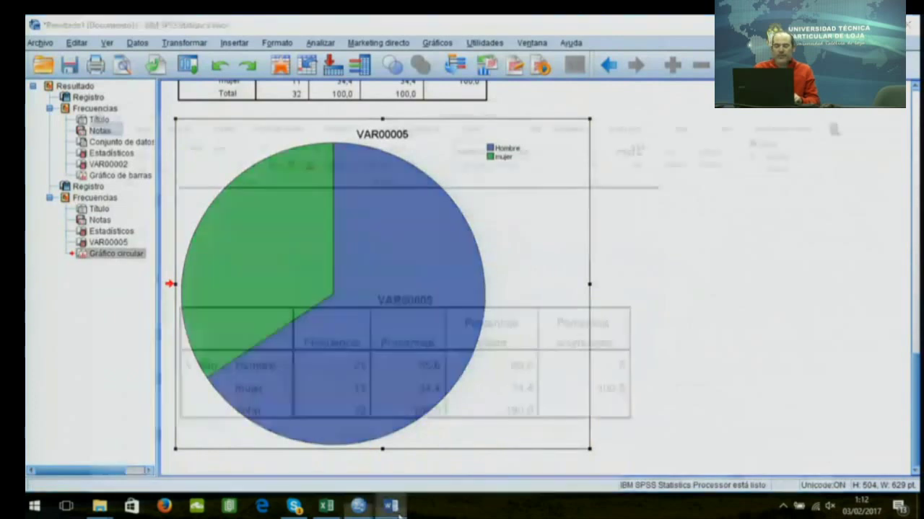
key("ctrl+v")
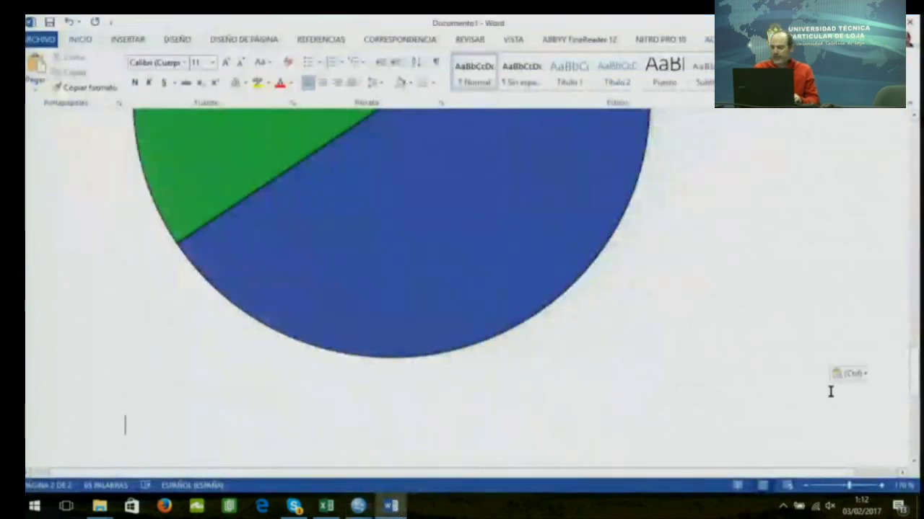
Zoom the document out to 70% to examine both tables and the pie chart together
left_click(806, 486)
left_click(805, 486)
left_click(805, 485)
left_click(806, 485)
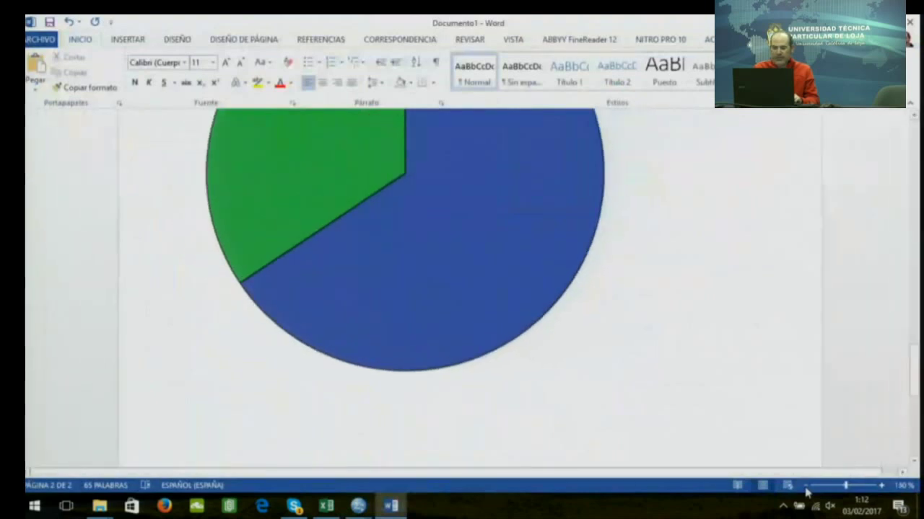
left_click(805, 485)
left_click(805, 486)
left_click(806, 485)
left_click(805, 485)
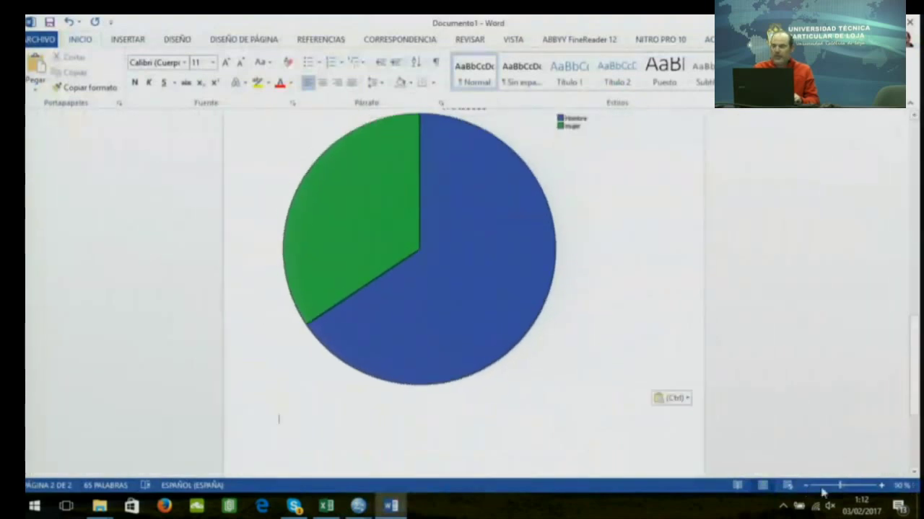
left_click(805, 486)
left_click(805, 486)
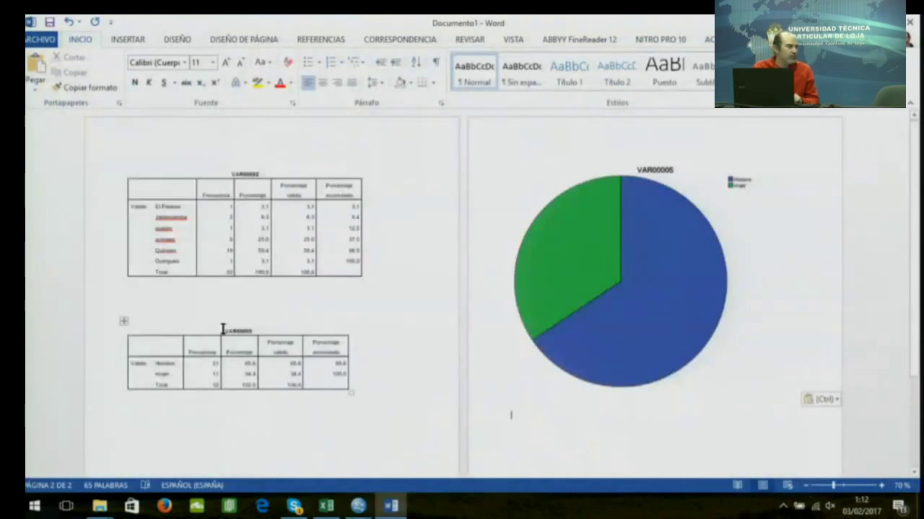
Replace the VAR00002 title above the first table with "Tabla nº 1. Lugar"
left_click(260, 174)
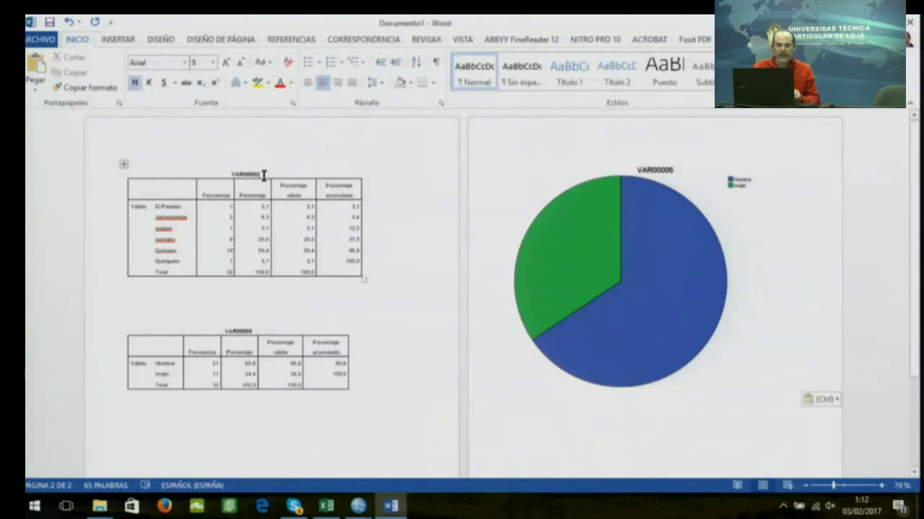
key("BackSpace")
key("BackSpace")
key("BackSpace")
key("BackSpace")
key("BackSpace")
key("BackSpace")
key("BackSpace")
key("BackSpace")
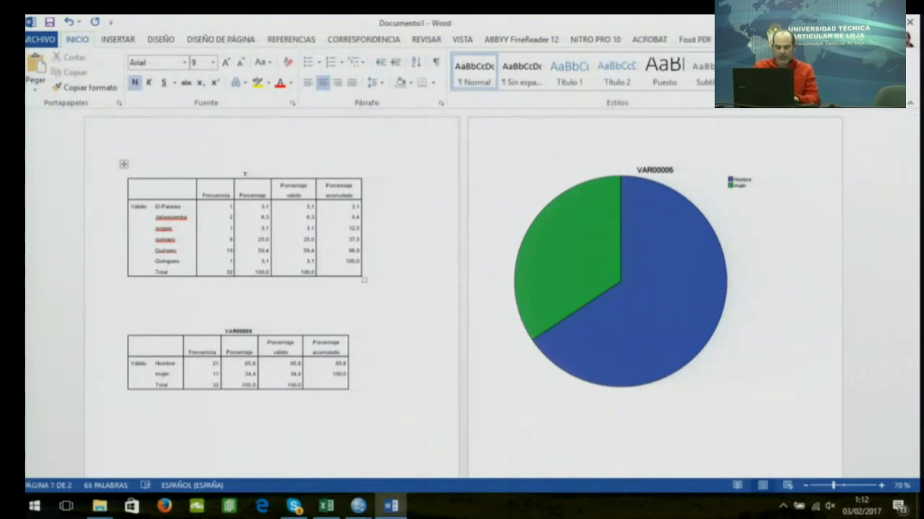
type("Ti")
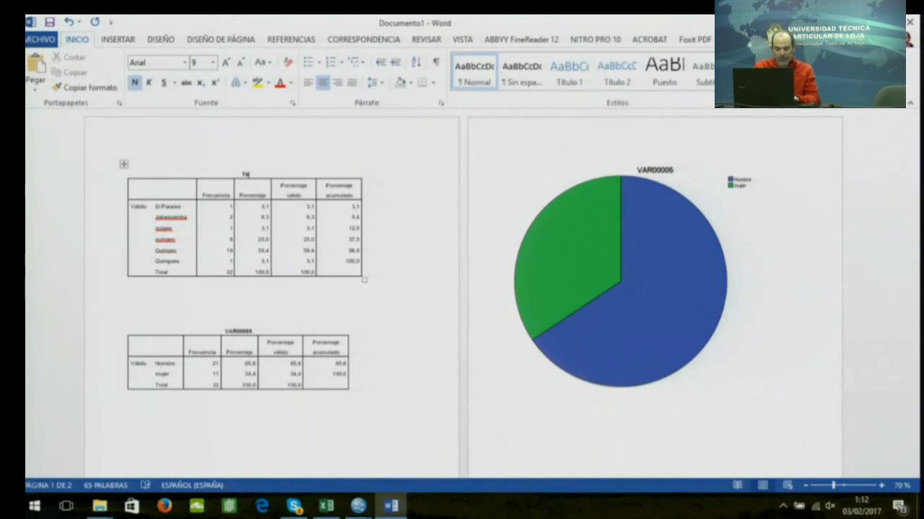
type("bla Nº 1.")
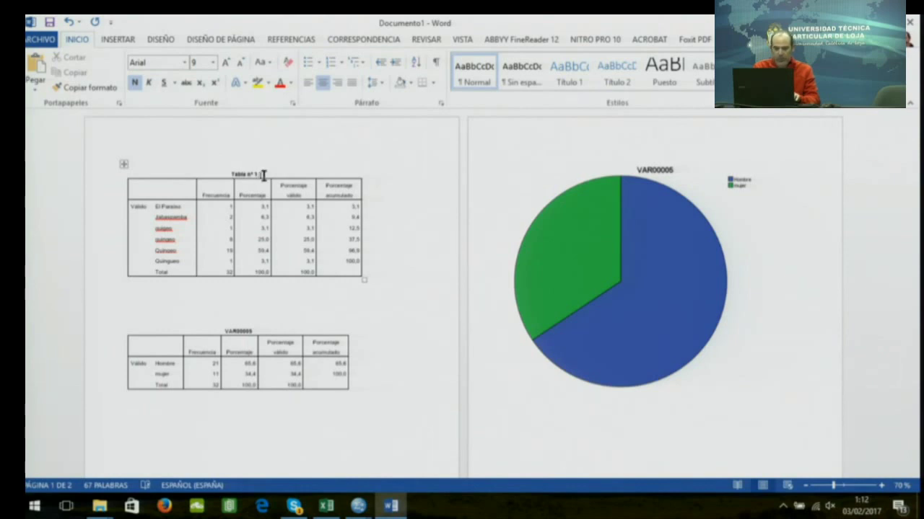
type(": Lugar")
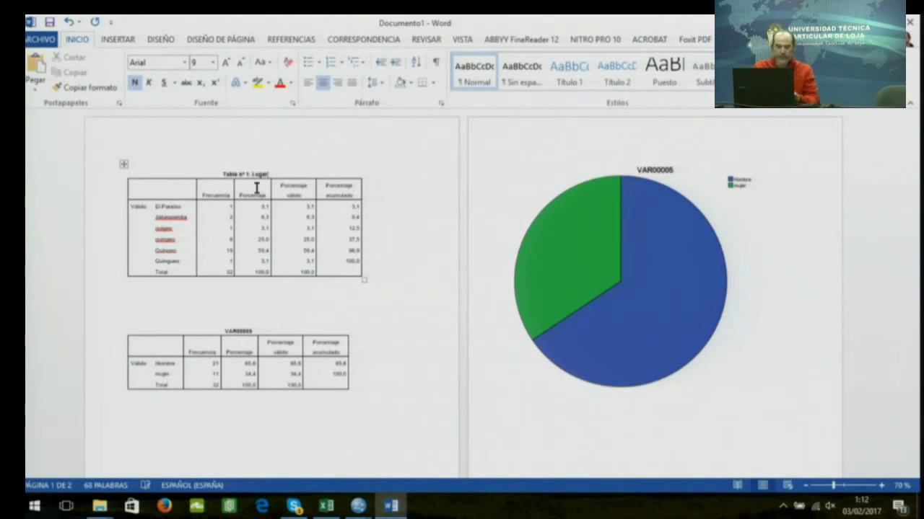
Add the source note "Fuente: elaboración propia" directly below the first table
left_click(163, 285)
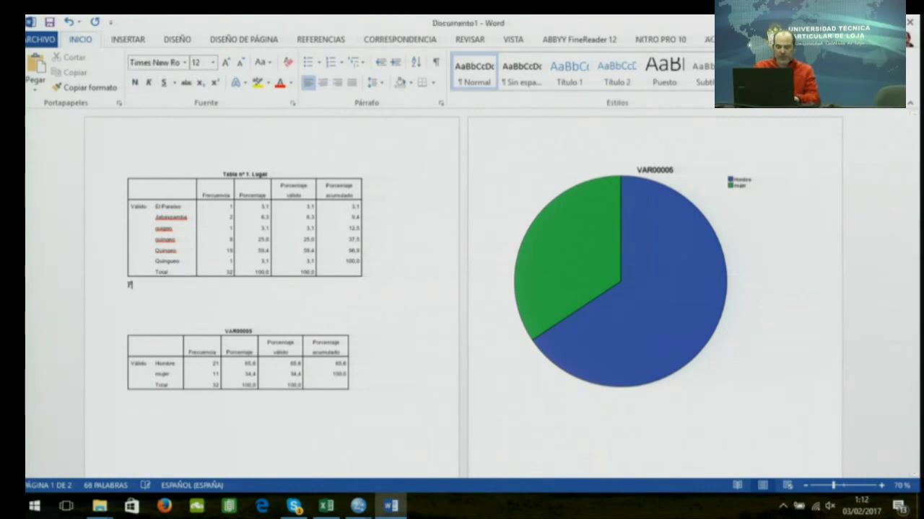
type("Fuen")
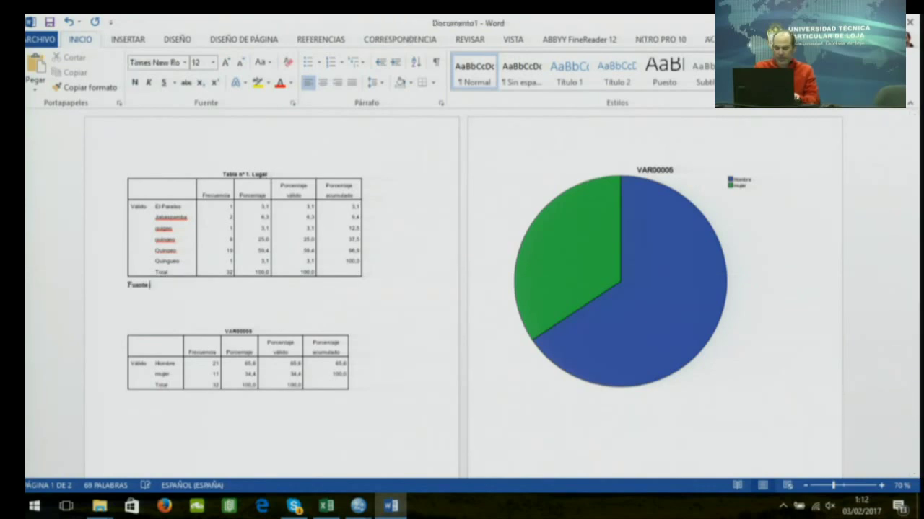
type("te: e")
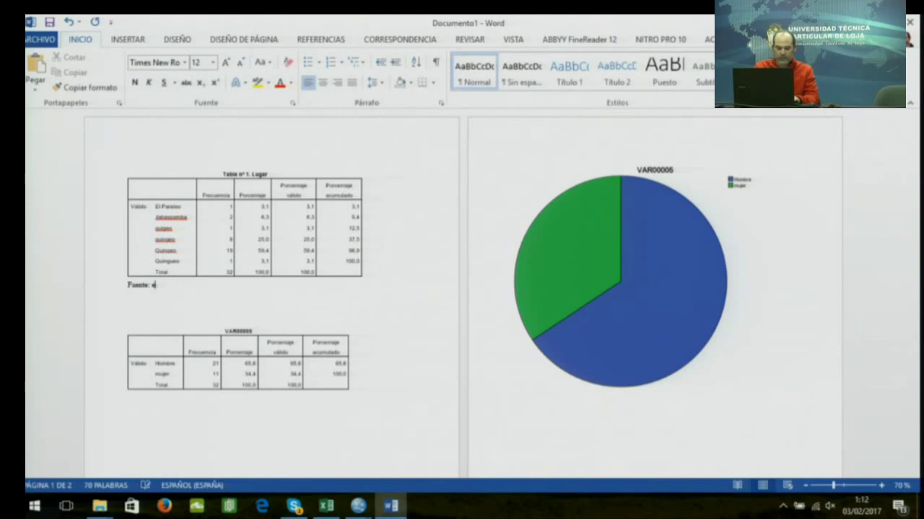
type("laboració")
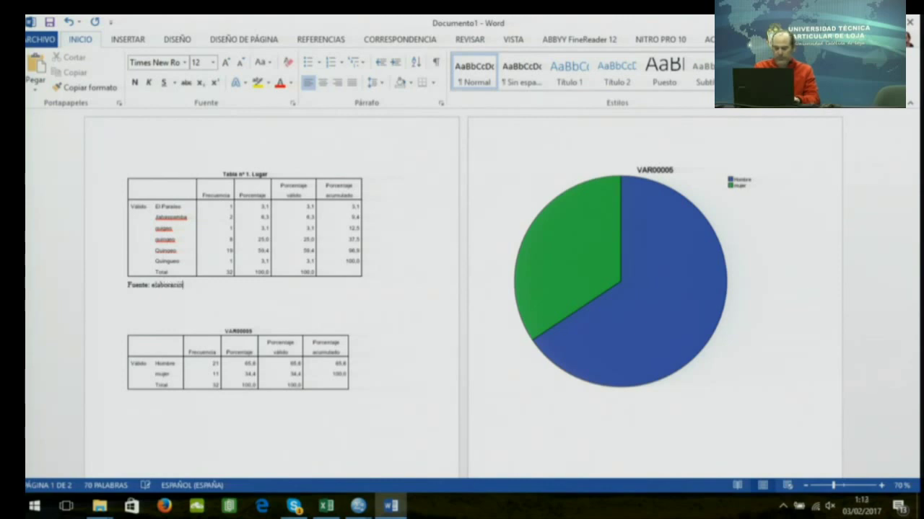
type("n propia")
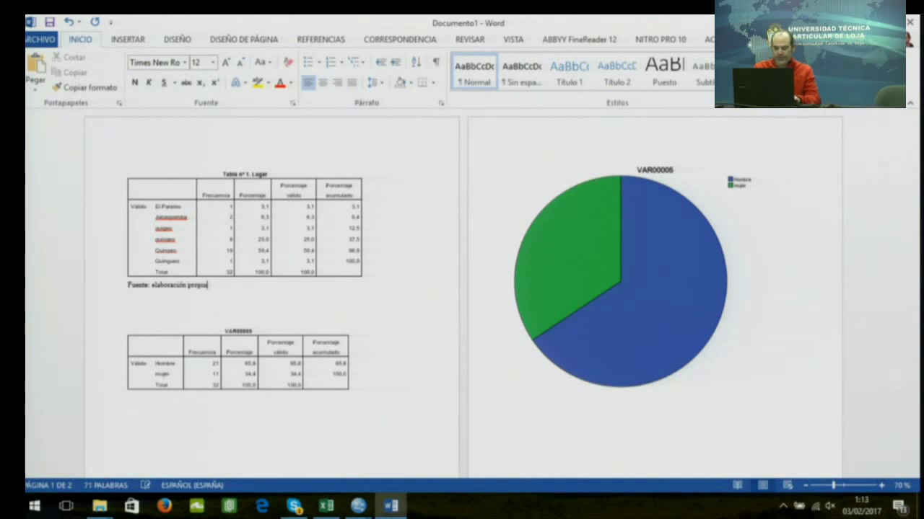
Replace the VAR00005 title above the second table with "Tabla nº 2. Sexo"
left_click(276, 331)
key("BackSpace")
key("BackSpace")
key("BackSpace")
key("BackSpace")
key("BackSpace")
key("BackSpace")
key("BackSpace")
key("BackSpace")
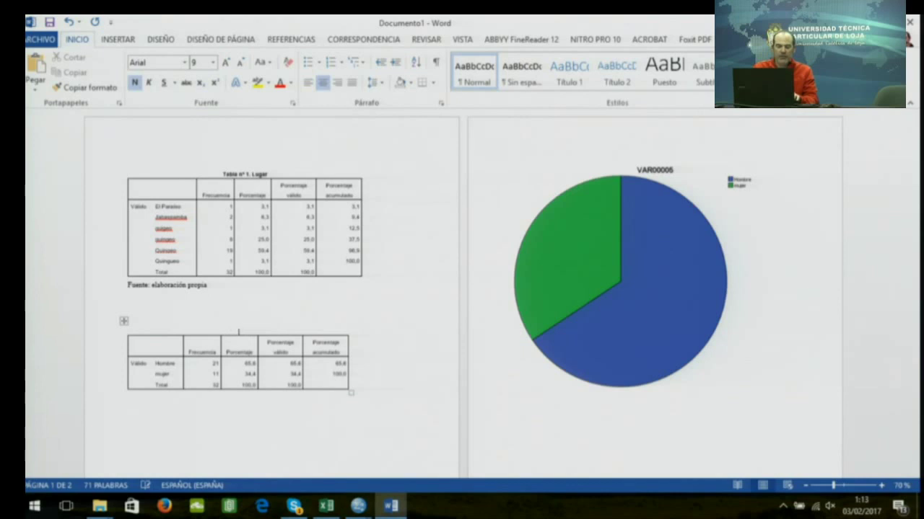
type("Tab")
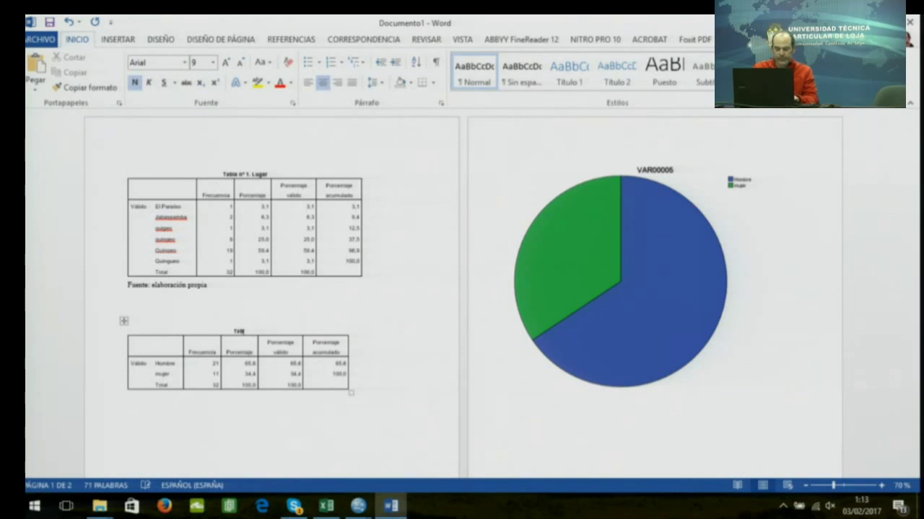
type("la nº 2")
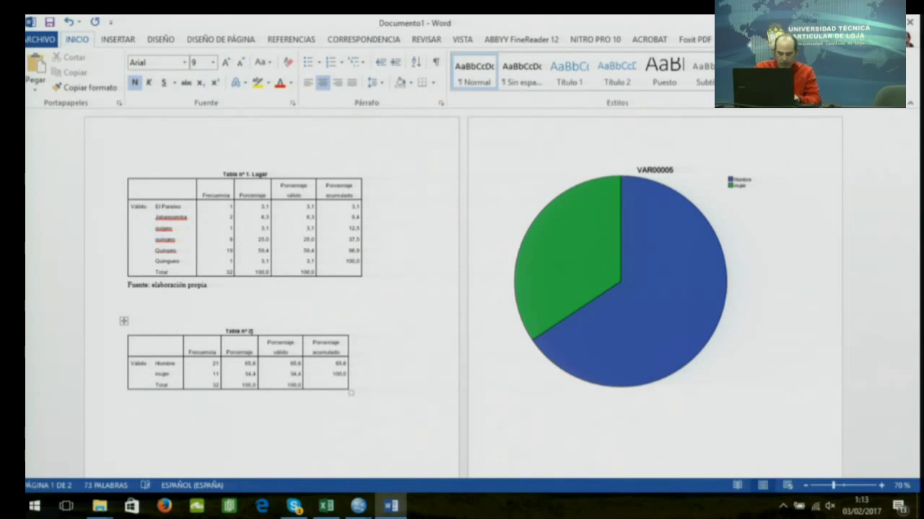
type(". Sexo")
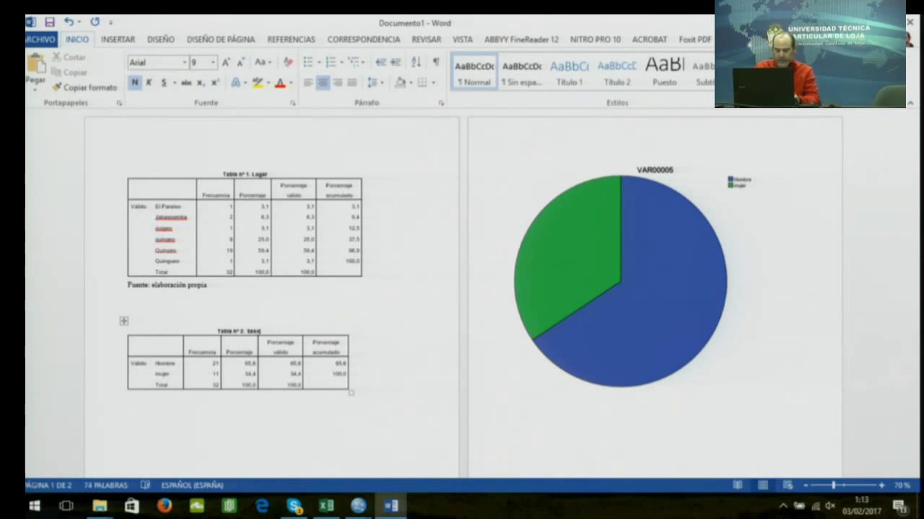
Add the source note "Fuente: Elaboración propia" directly below the second table
left_click(162, 394)
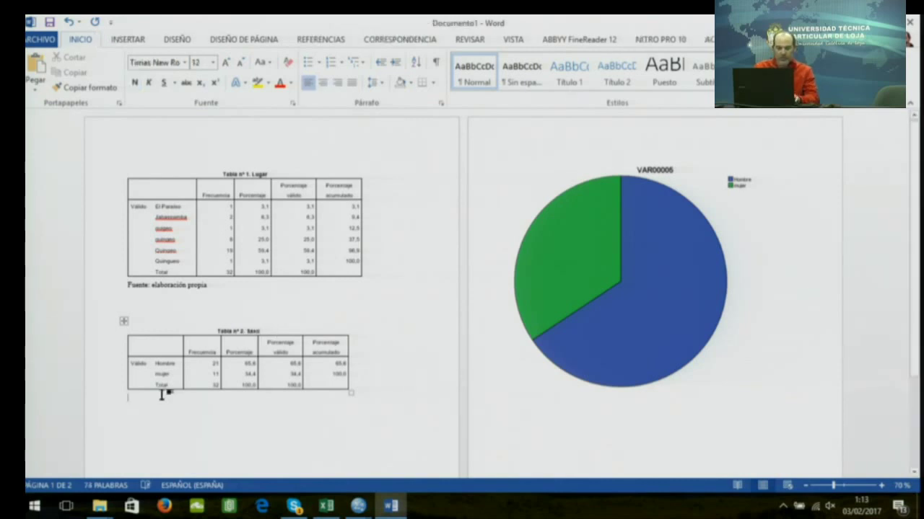
type("Fuente")
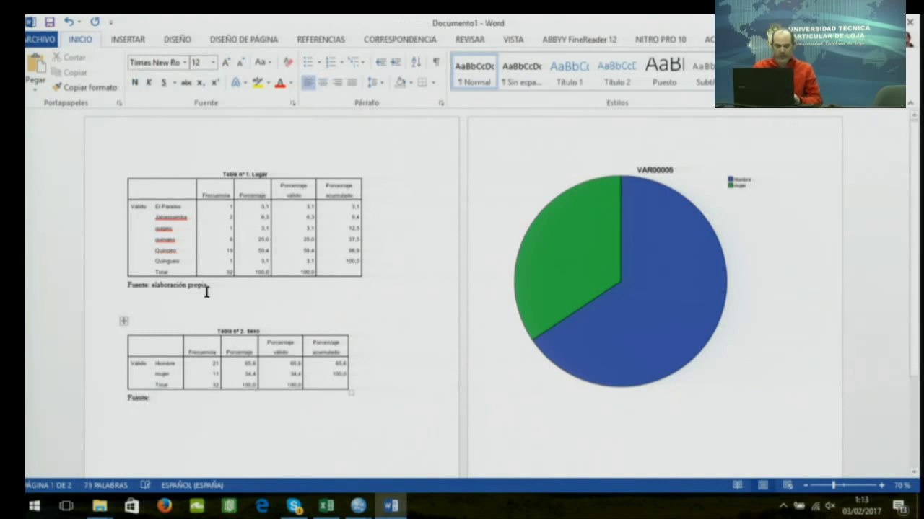
type(": Elab")
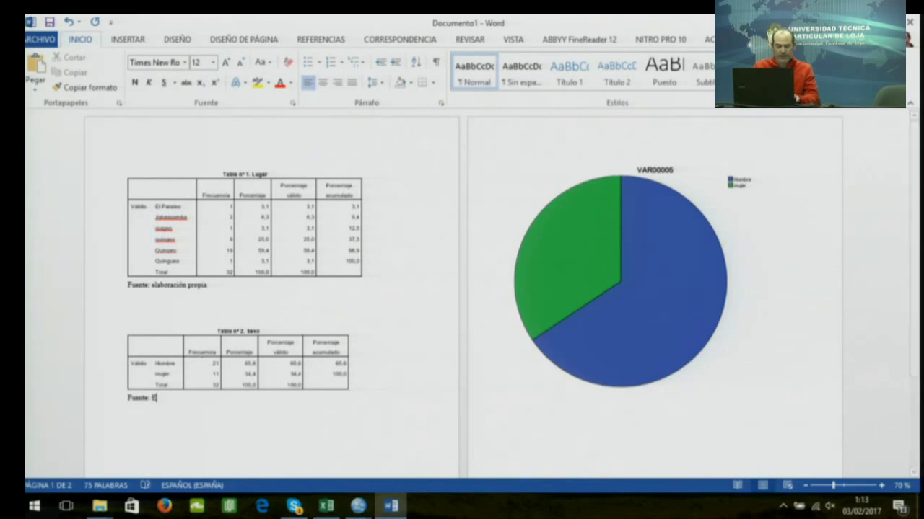
type("o")
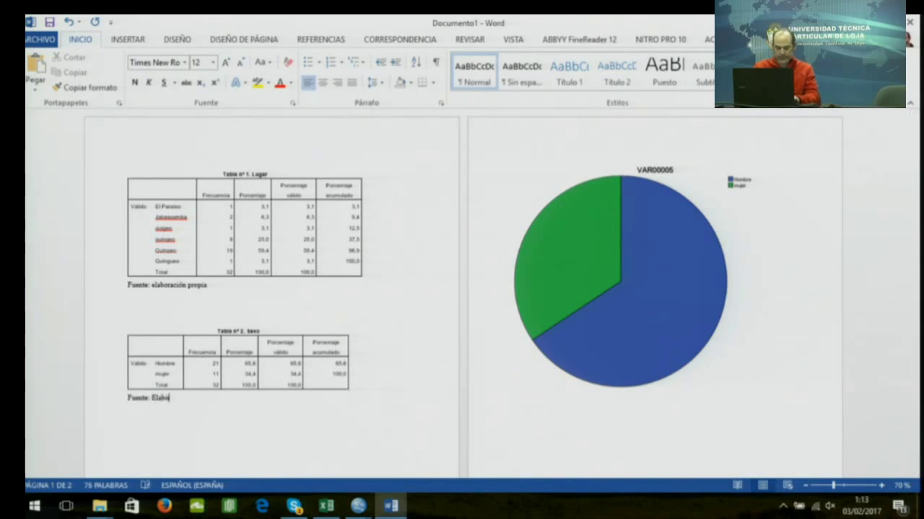
type("ración")
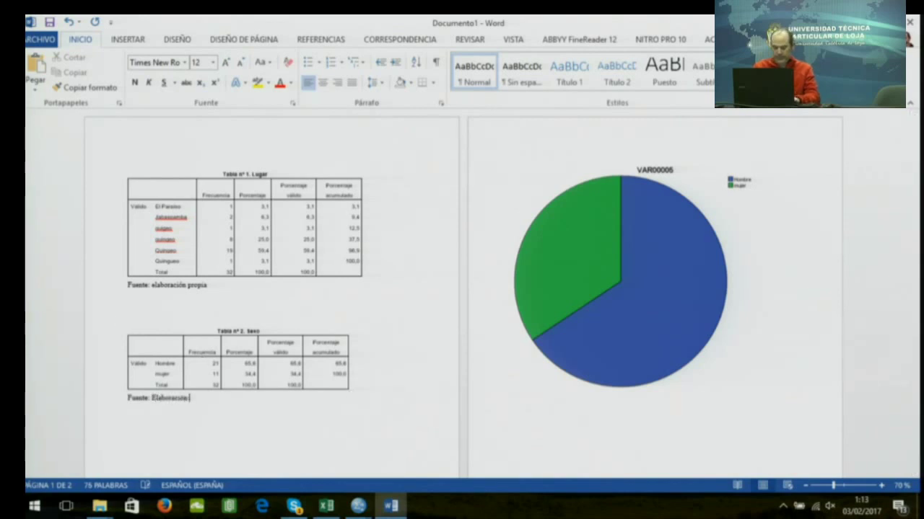
type(" propia")
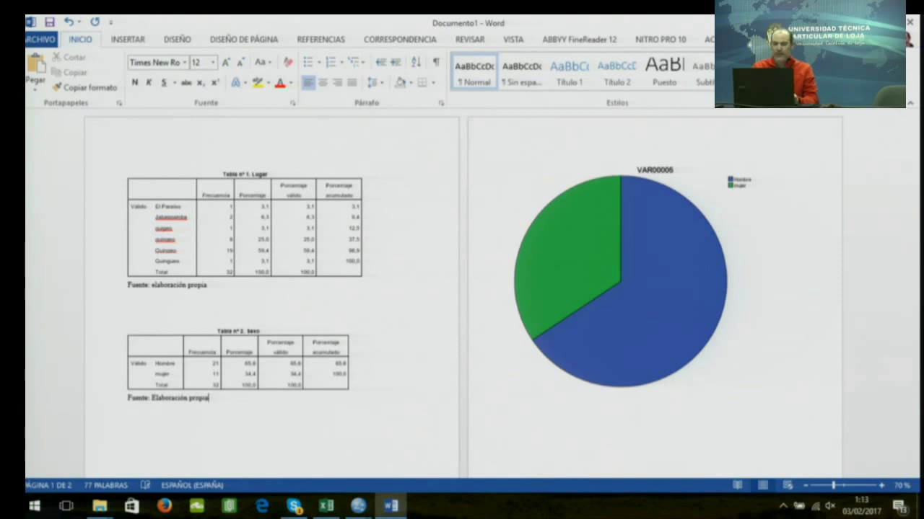
Shrink the pie chart proportionally and insert blank lines between the second table's source note and the chart
left_click(612, 284)
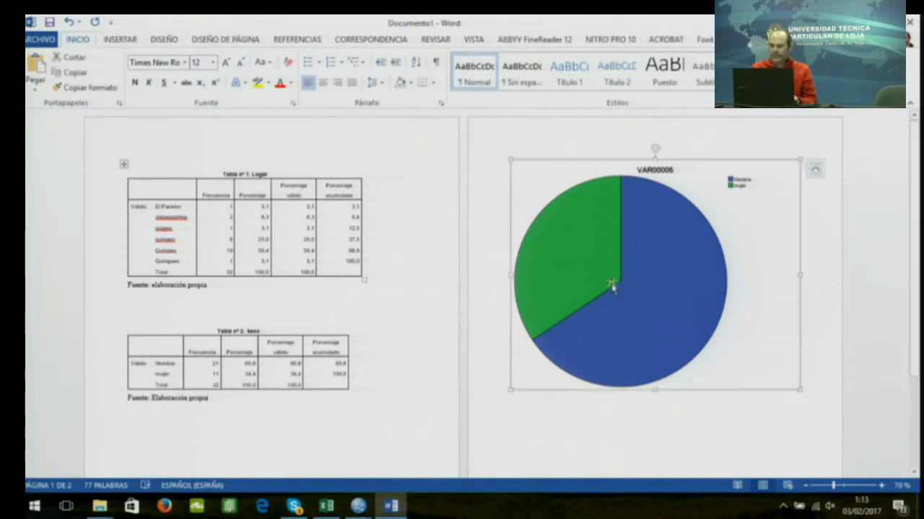
left_click_drag(798, 157, 733, 210)
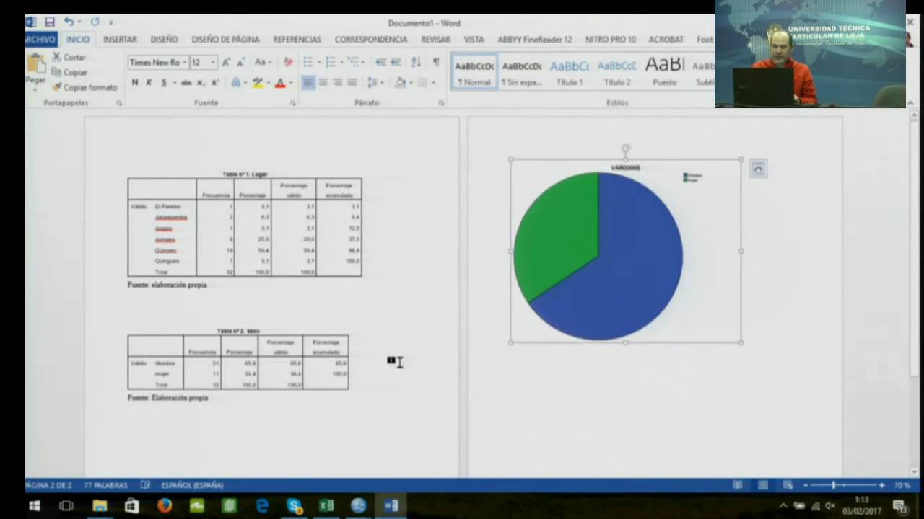
left_click(334, 431)
key("Return")
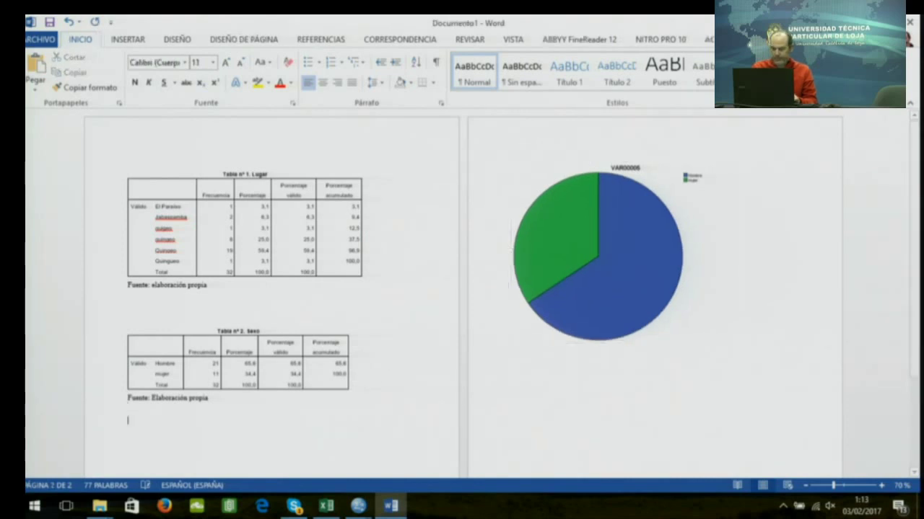
scroll(511, 136, "down", 3)
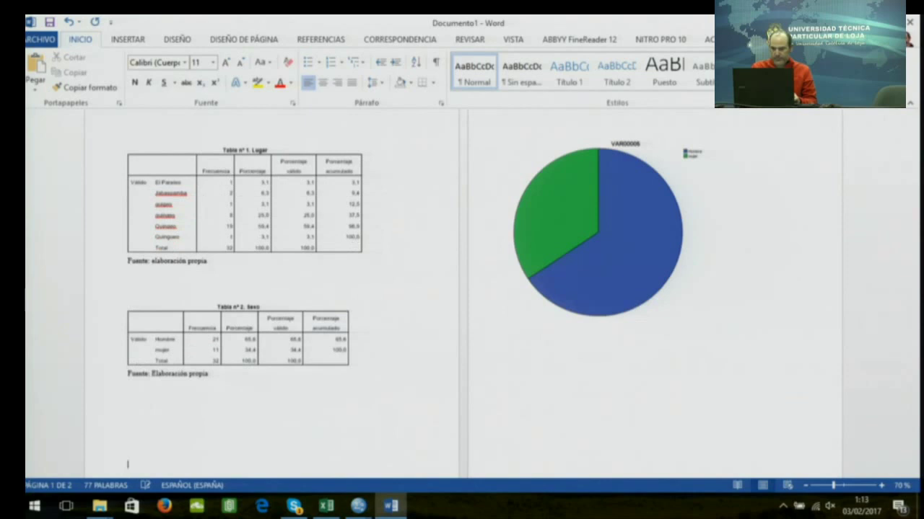
Add the title "Gráfico nº 1. Sexo" on the line above the pie chart
left_click(510, 136)
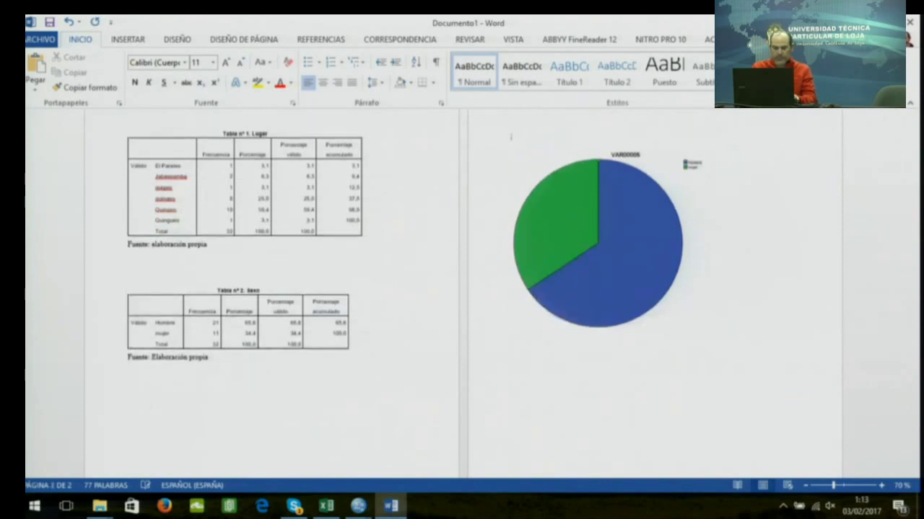
type("Gra")
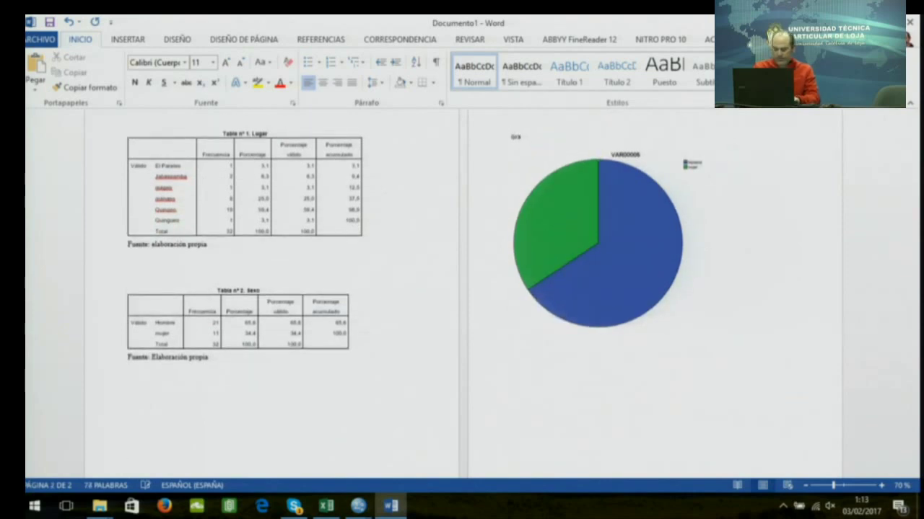
key("BackSpace")
type("áfico")
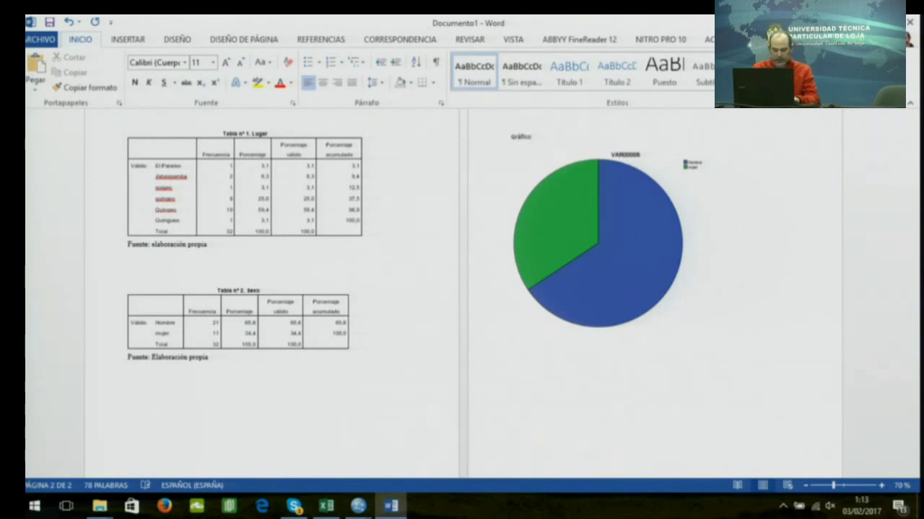
type(" nº 1")
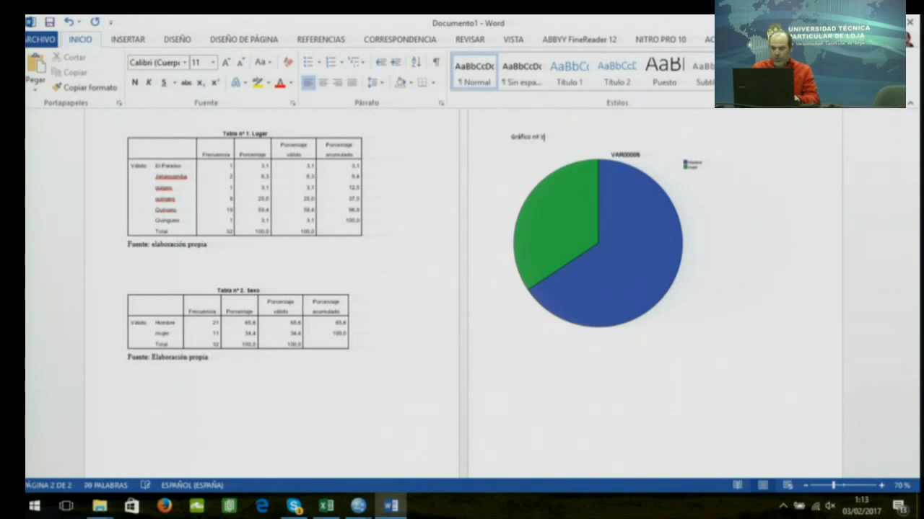
type(". Sexo")
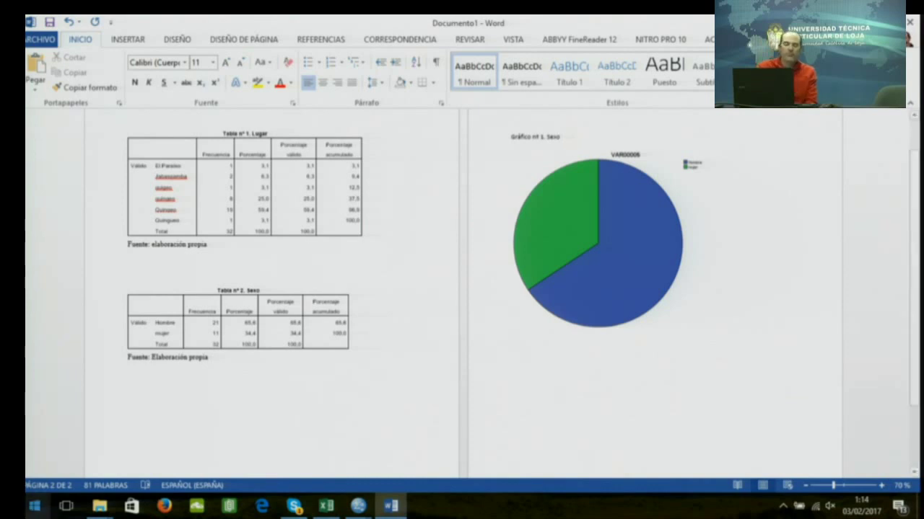
Add an "Elaboración:" line with the author's name and "(2016)" under the first table's source note
left_click(229, 244)
key("Return")
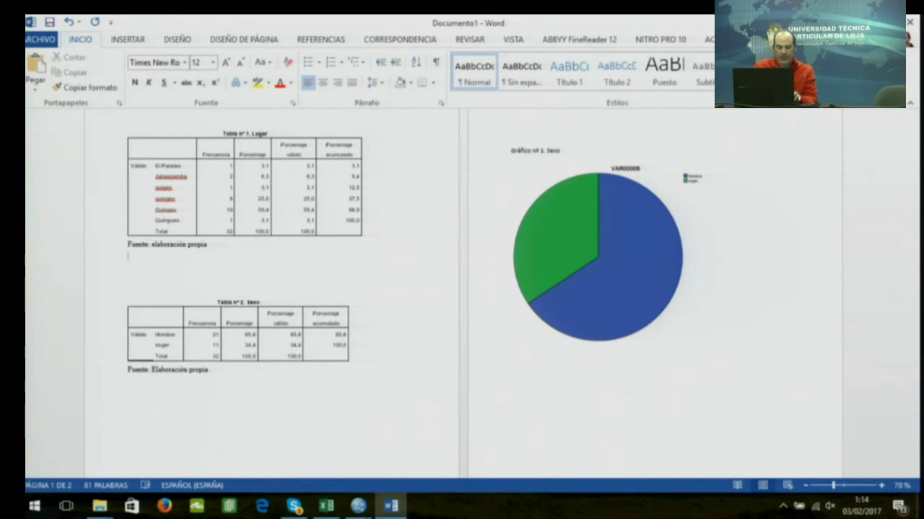
type("Elab")
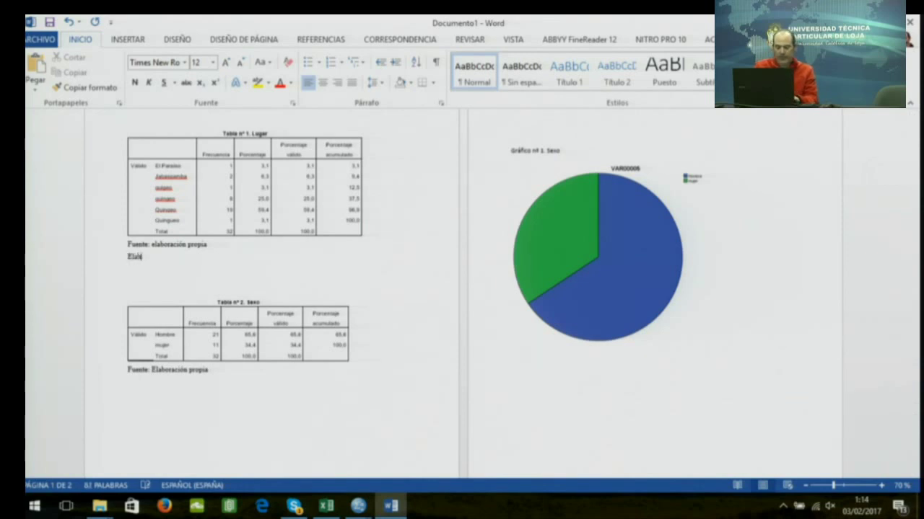
type("oració")
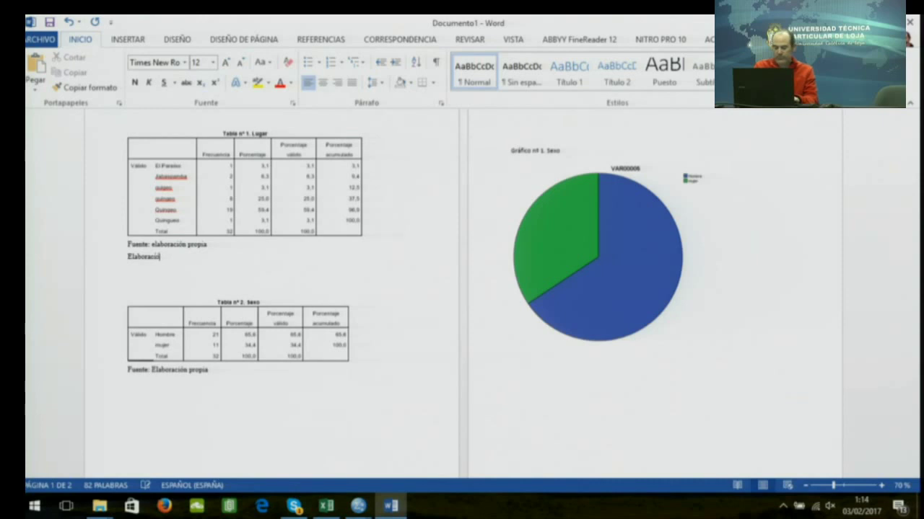
type("n: Isidro Ma")
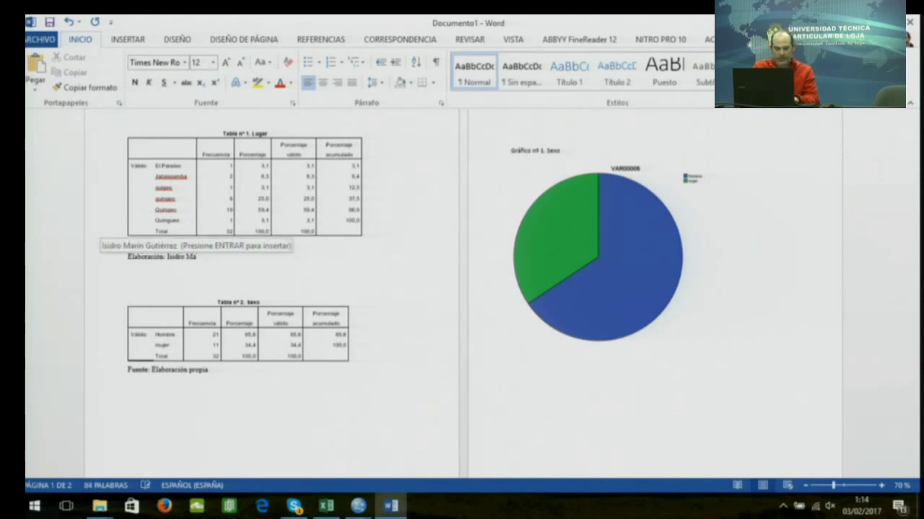
type("r")
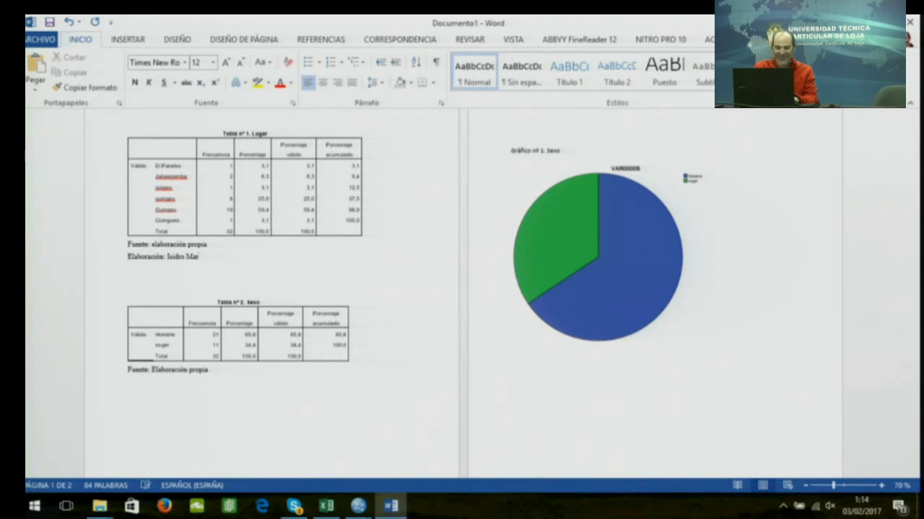
type("ín")
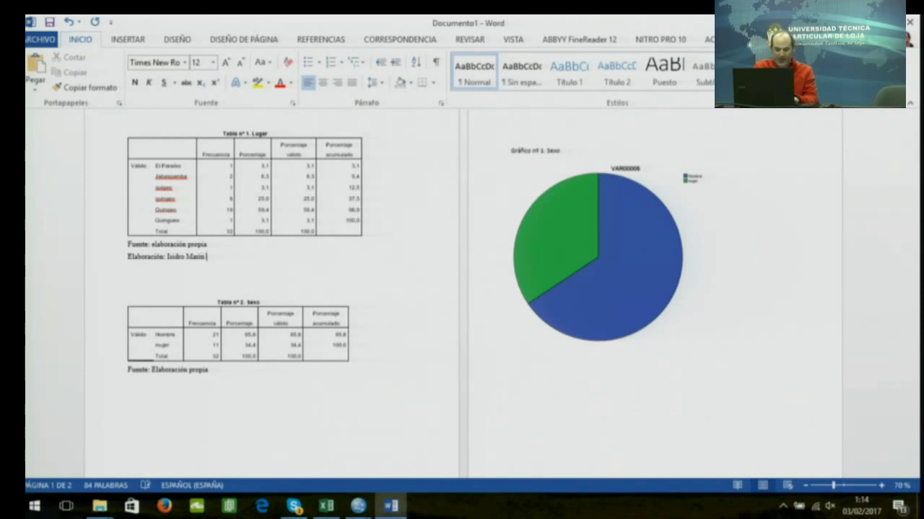
key("BackSpace")
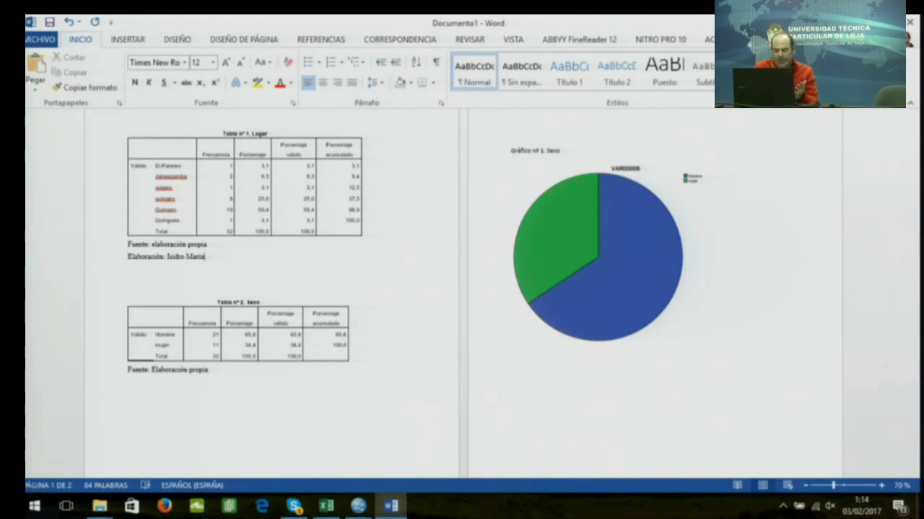
type("(2016")
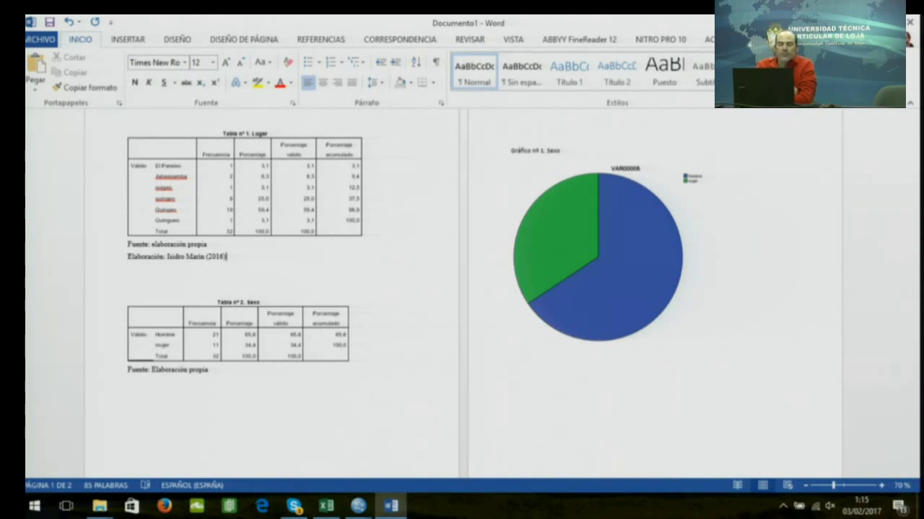
Fill a new line below the first table's "Elaboración" note with random placeholder text standing in for the table's commentary
key("Return")
type("jdkj")
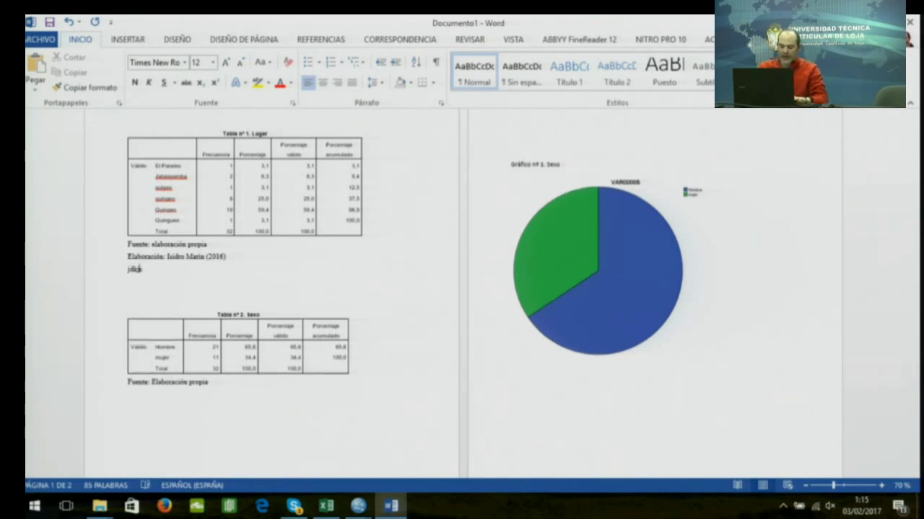
type("smkcjfkrvkjmdfkvmdfkbmdfkmkdf vkfvk")
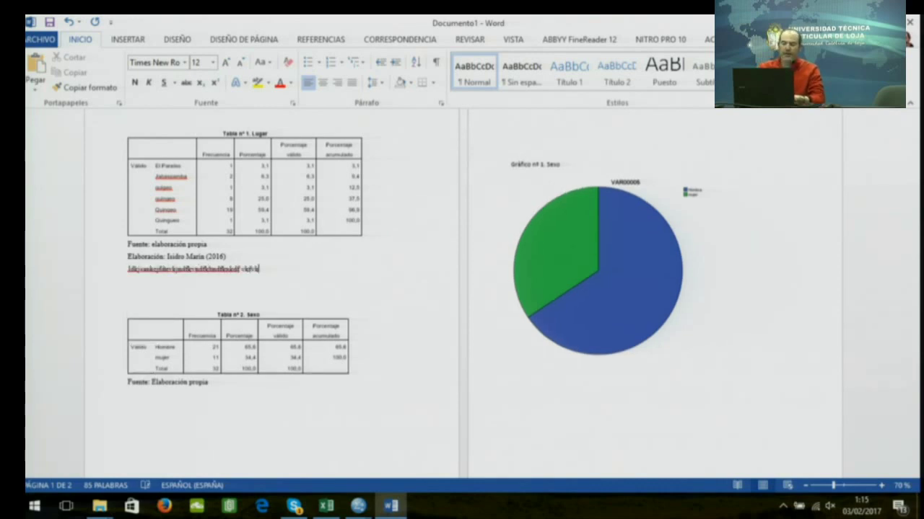
type("dfm vfmvdfkmv dfmvdfkv dfm vkdfmv")
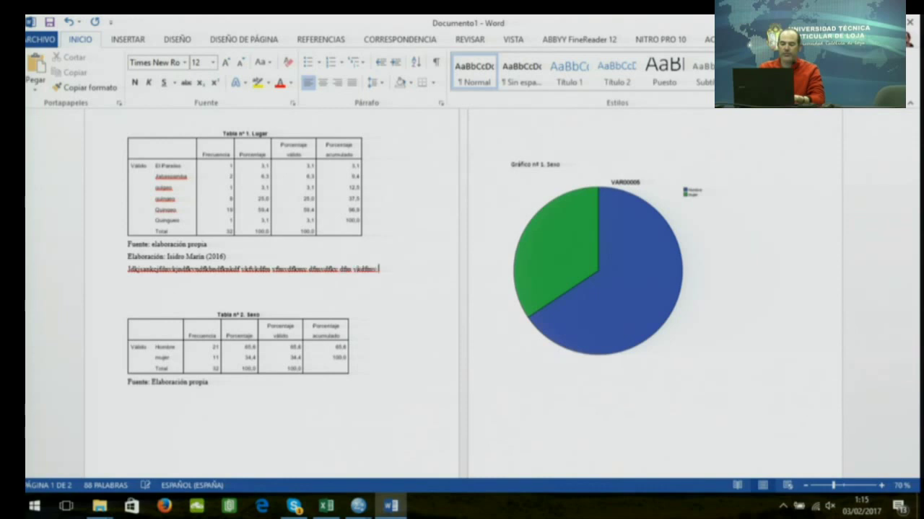
Extend the placeholder commentary under the first table and add a line of placeholder text below the second table's source note
type(" dfm vdfkdm kfdmkdfkdf vkdf vdf vkdf vd v")
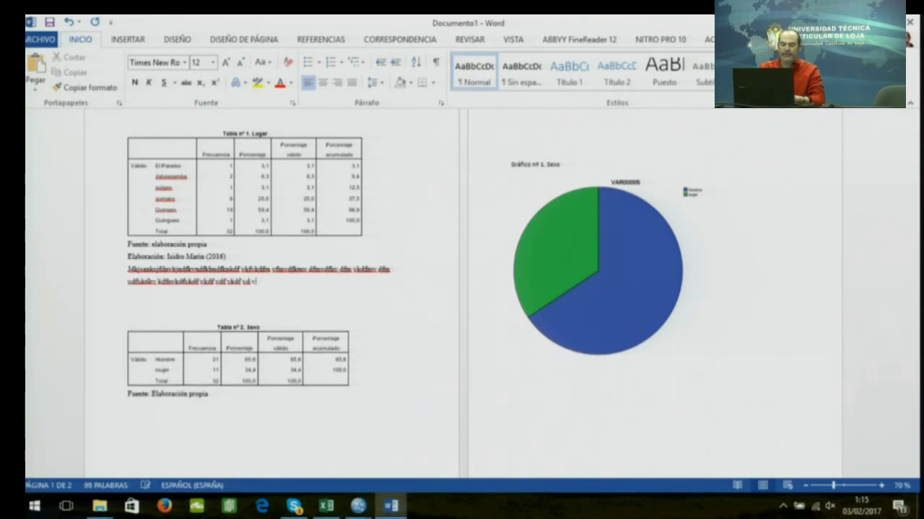
left_click(186, 412)
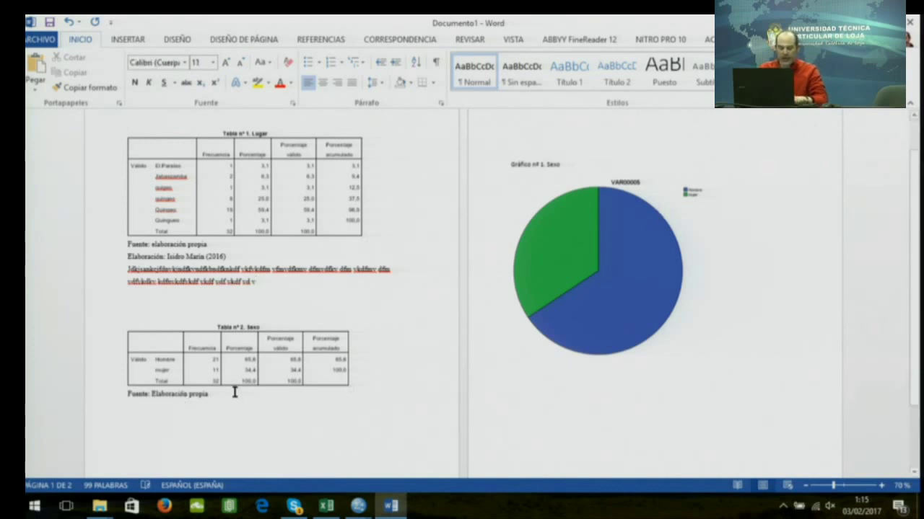
type("slajsndkasnjdkandkandfkadfknd")
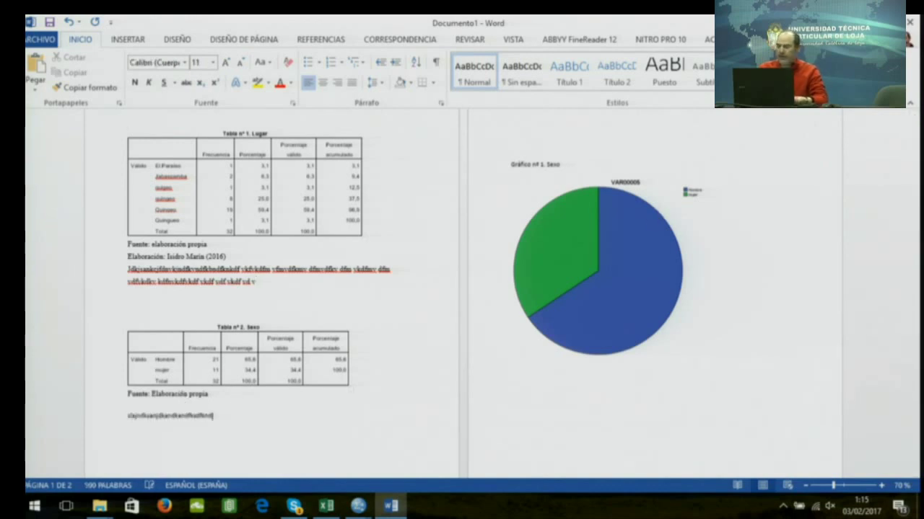
Copy the first table's "Fuente" and "Elaboración" lines to below the pie chart and add random placeholder commentary beneath them
left_click(533, 364)
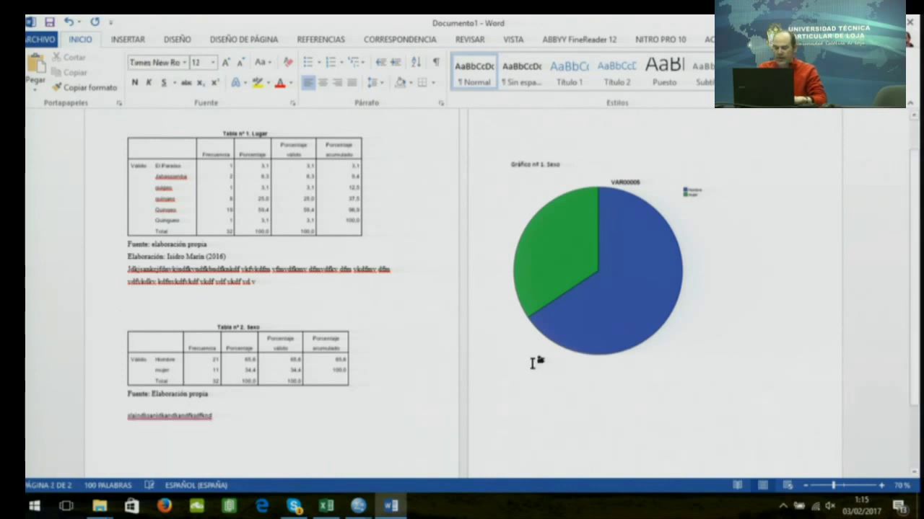
left_click_drag(127, 244, 231, 257)
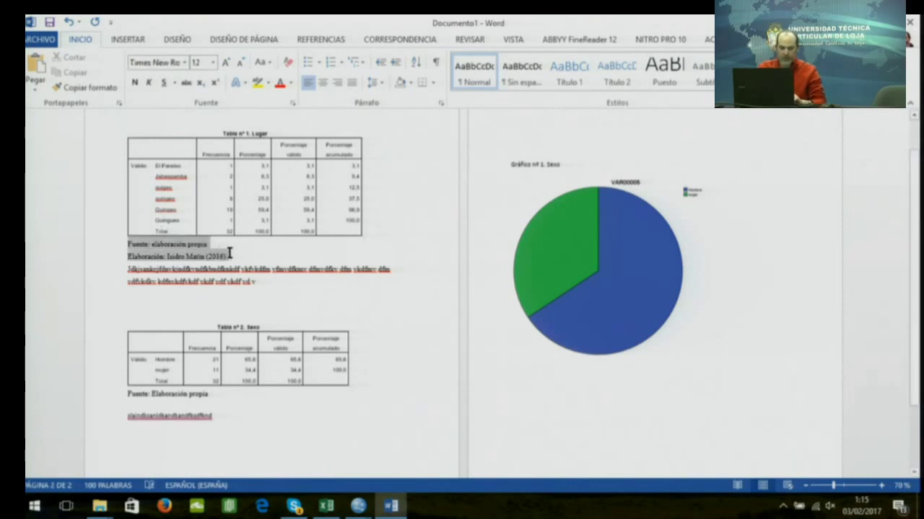
right_click(174, 253)
left_click(209, 270)
left_click(541, 363)
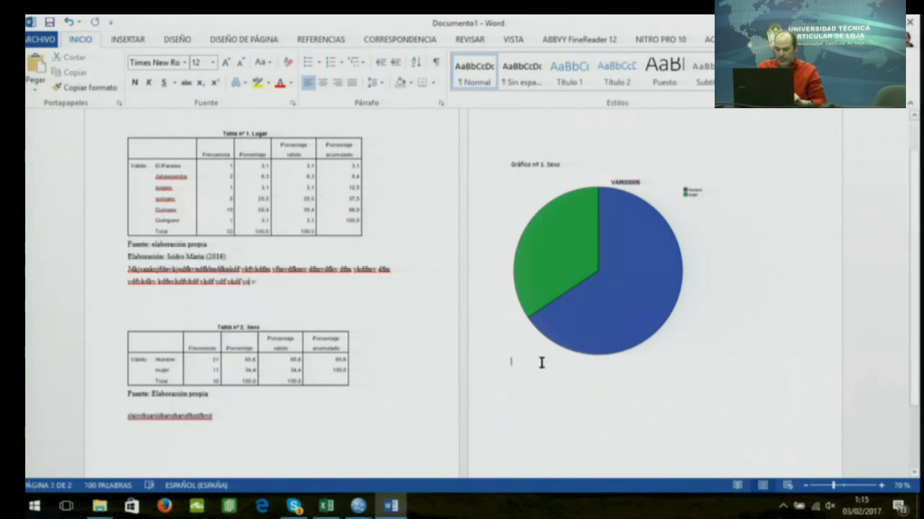
key("ctrl+v")
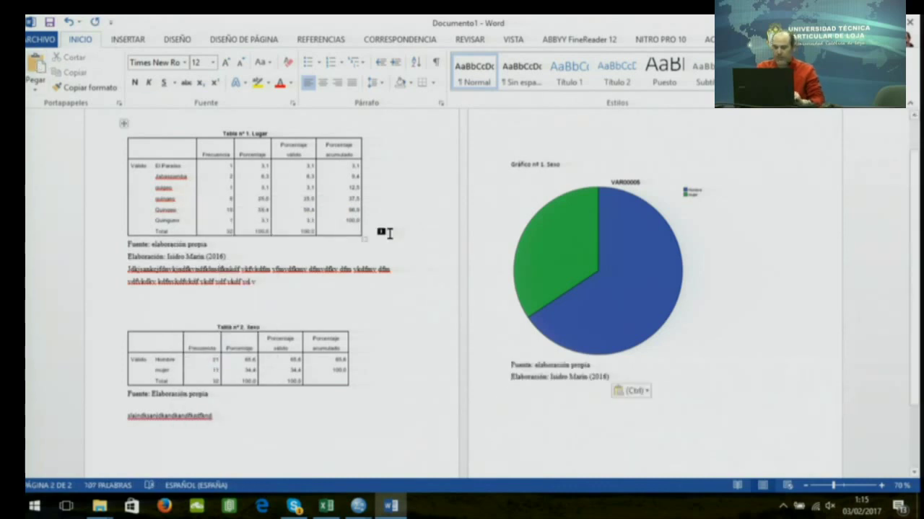
type("jkjdajkoddsnsvsdh")
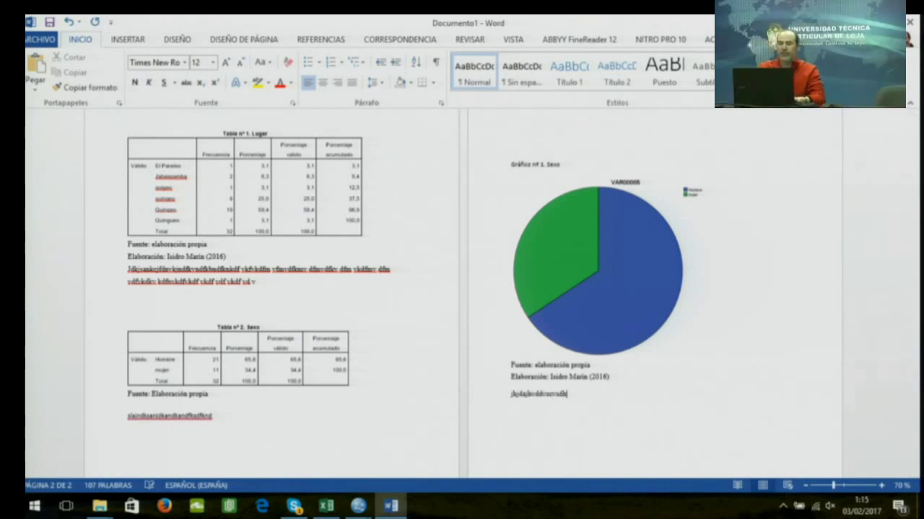
type("s adc adc kad d")
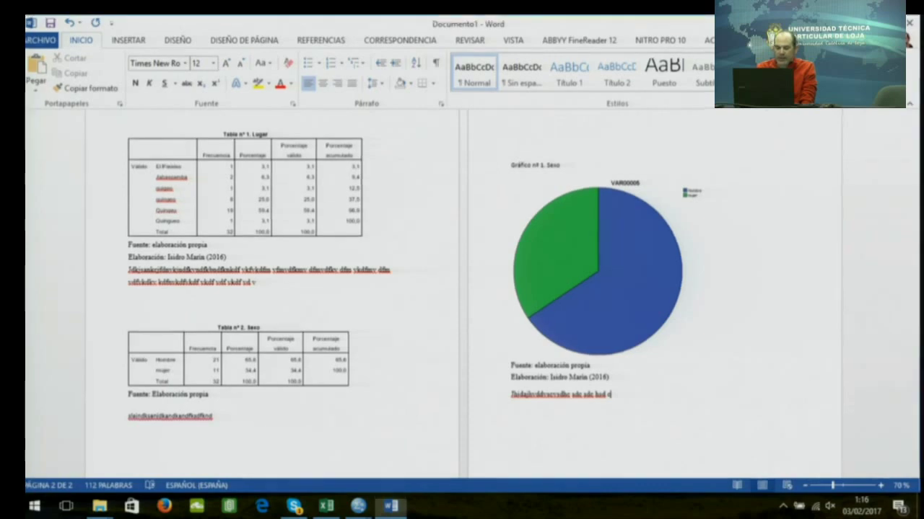
Switch to SPSS and close the output and data windows, exiting the program without saving the results or the dataset
key("alt+Tab")
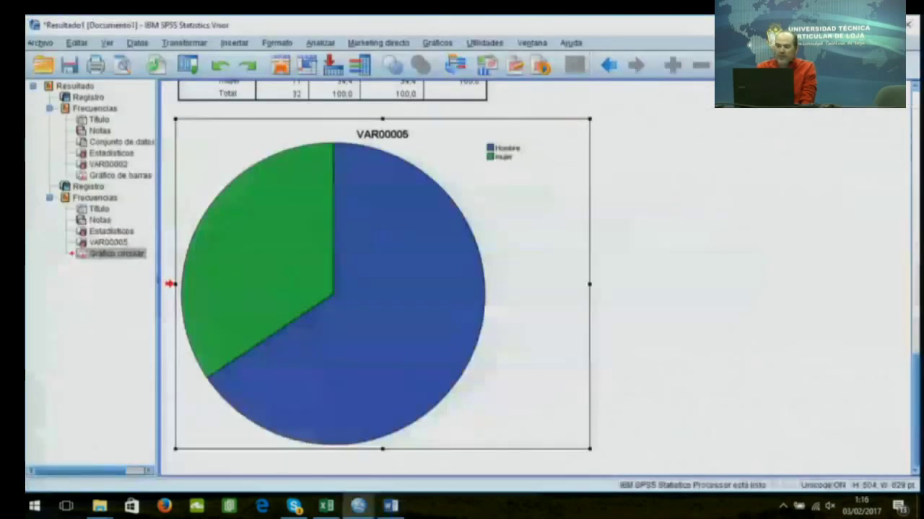
key("alt+F4")
left_click(479, 286)
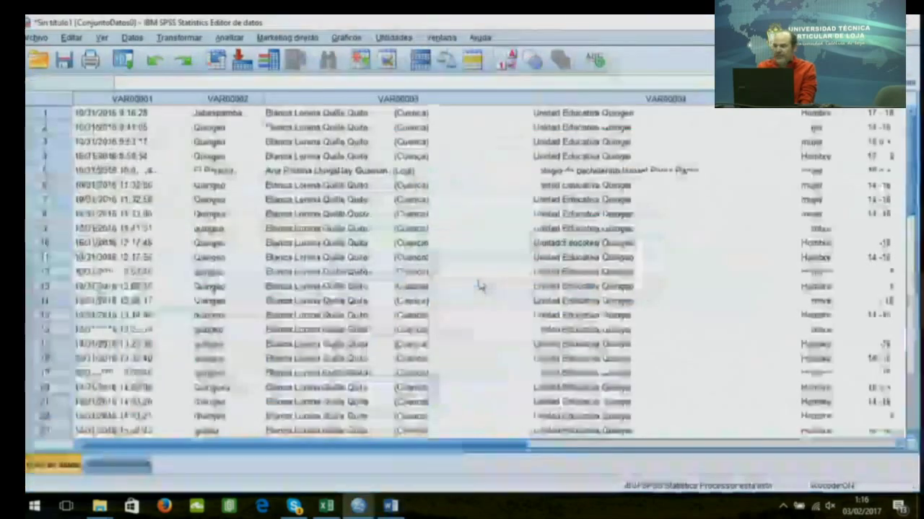
key("alt+F4")
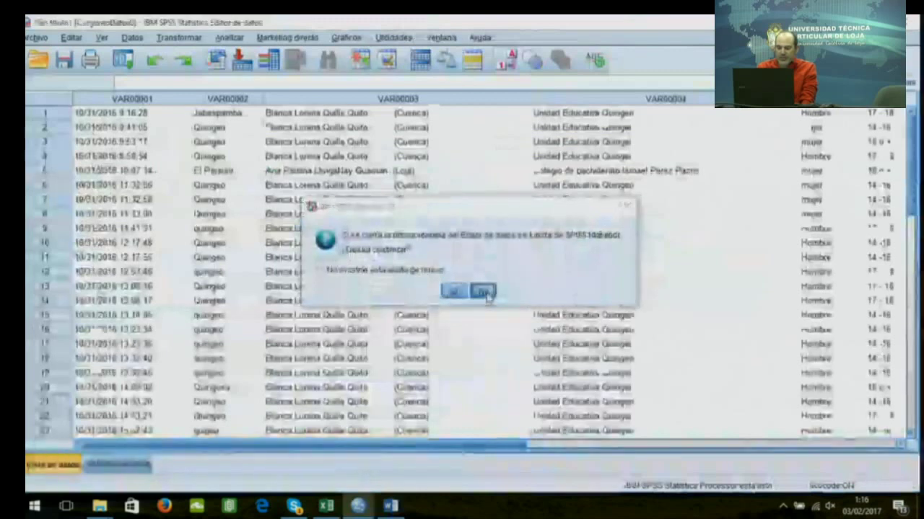
left_click(481, 291)
key("alt+F4")
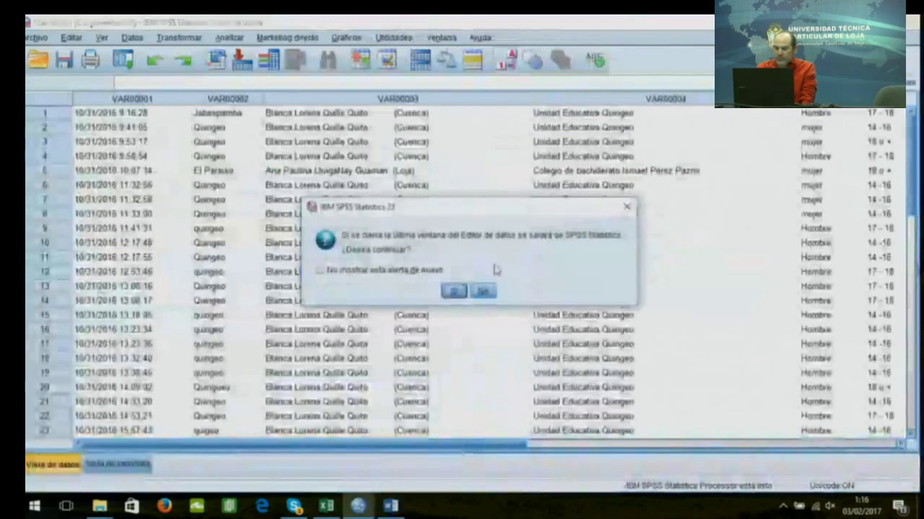
left_click(453, 291)
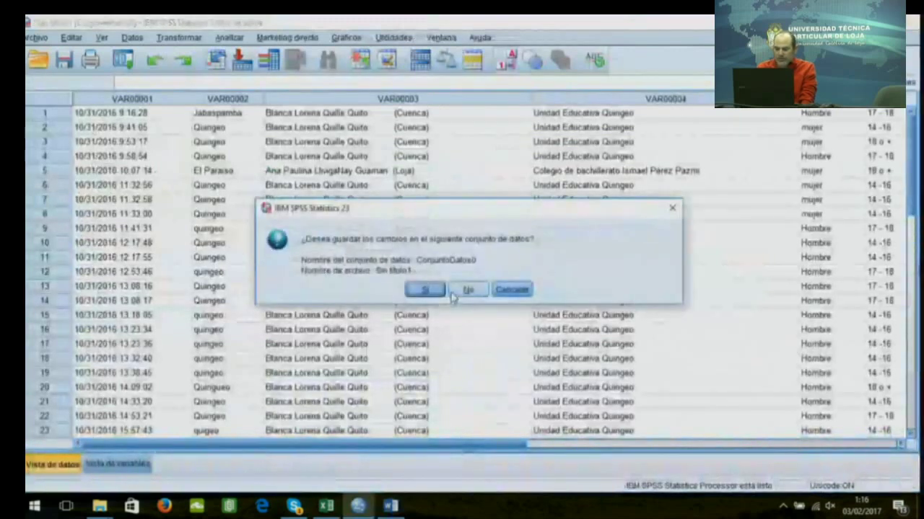
left_click(458, 297)
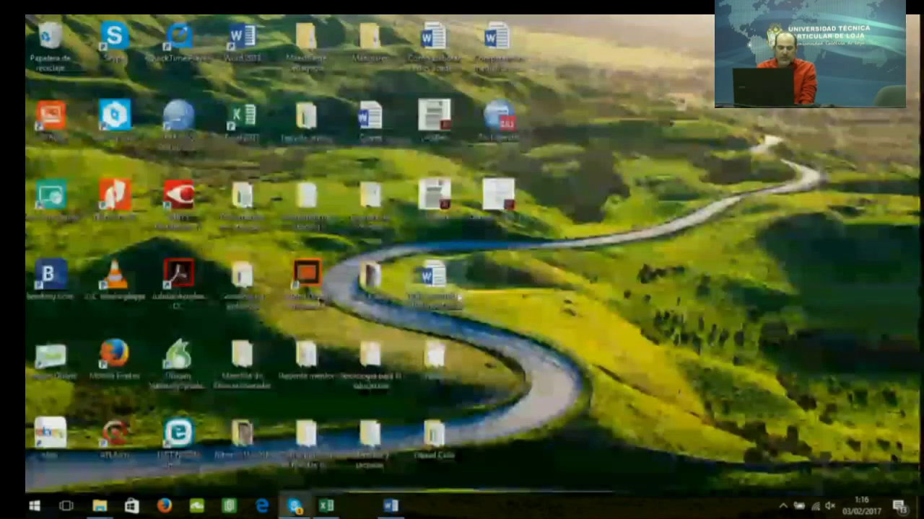
Open the dataset MatrizProfesoresZamora.sav from the Becarios folder in SPSS, declining to minimize the string variable widths
left_click(100, 506)
left_click(241, 446)
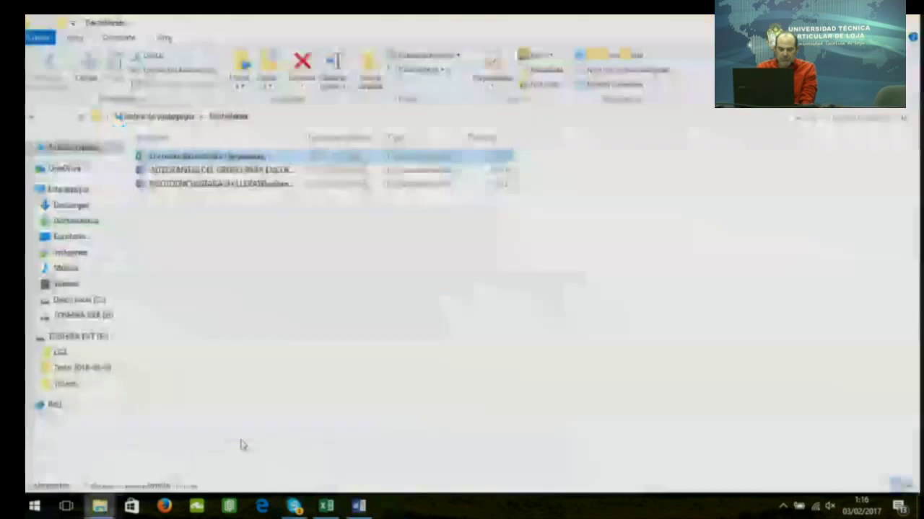
left_click(99, 506)
left_click(83, 443)
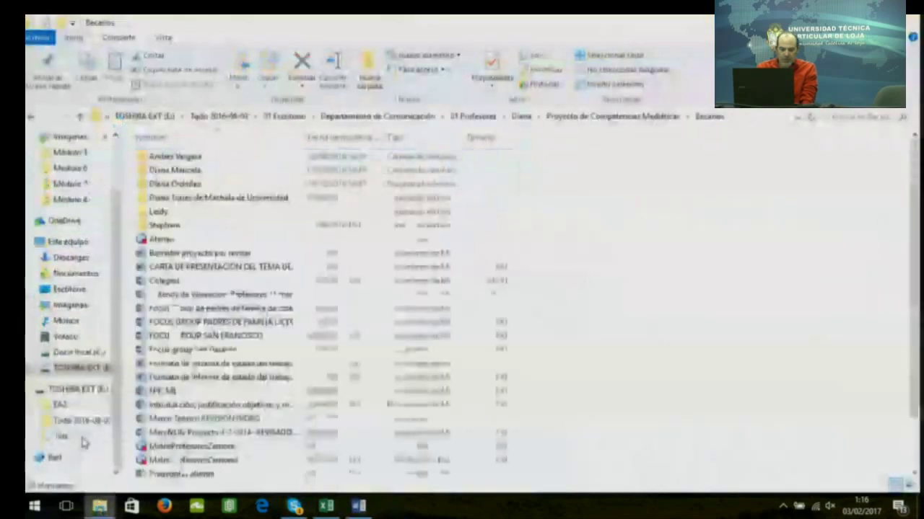
double_click(182, 446)
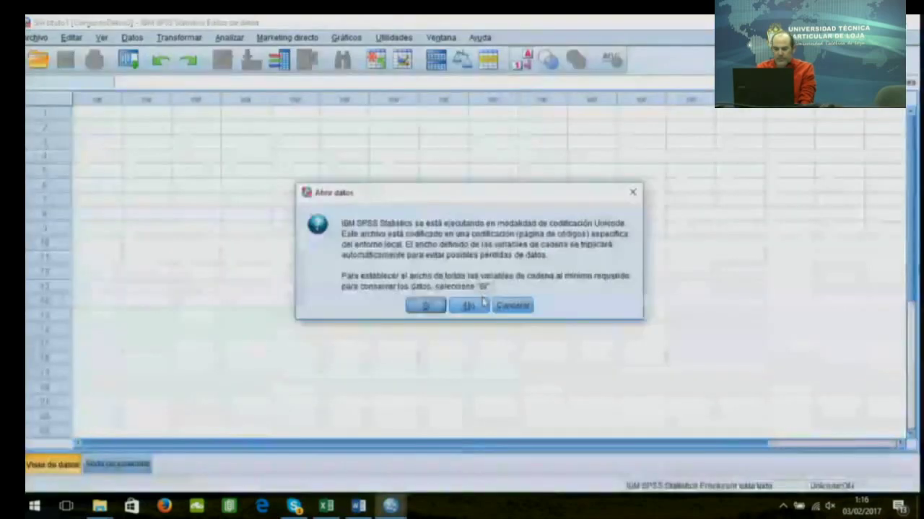
left_click(476, 306)
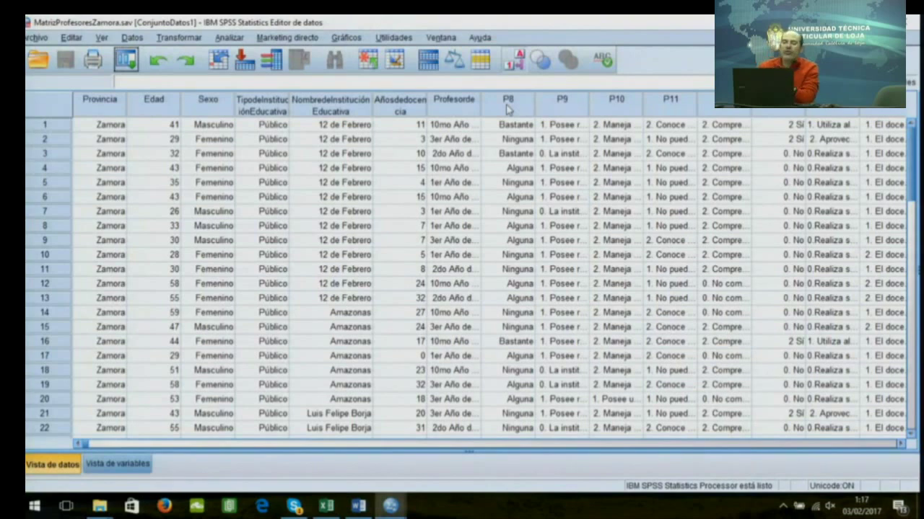
Set up a crosstab with "Sexo de la persona" in rows, "Grado de formación recibida" in columns and clustered bar charts displayed
left_click(229, 38)
mouse_move(281, 70)
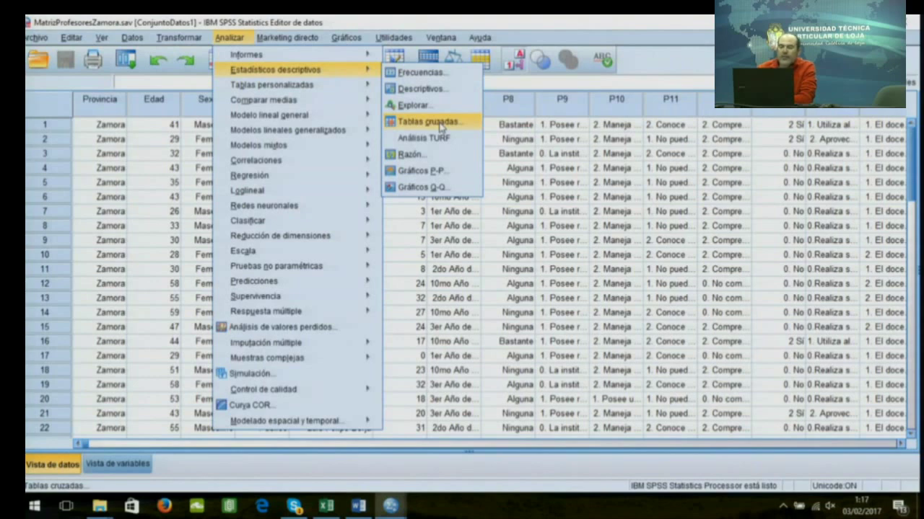
left_click(439, 124)
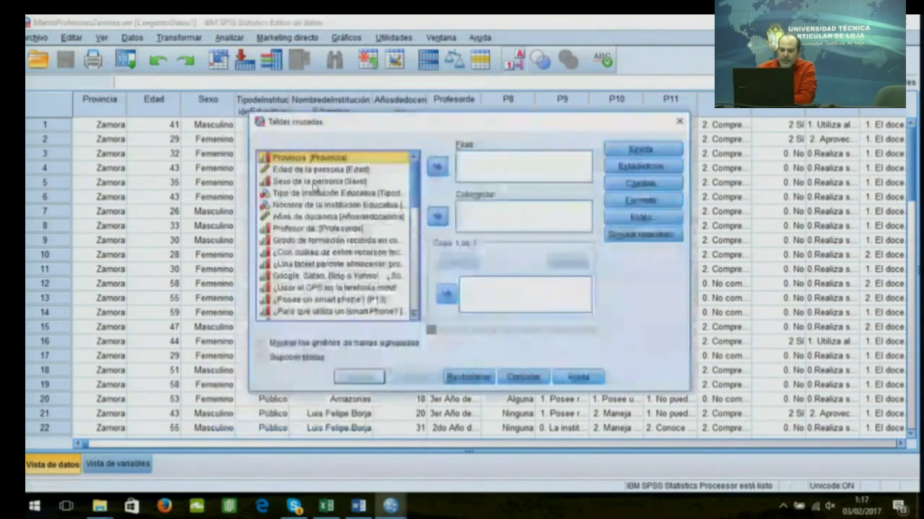
left_click(316, 181)
left_click(437, 167)
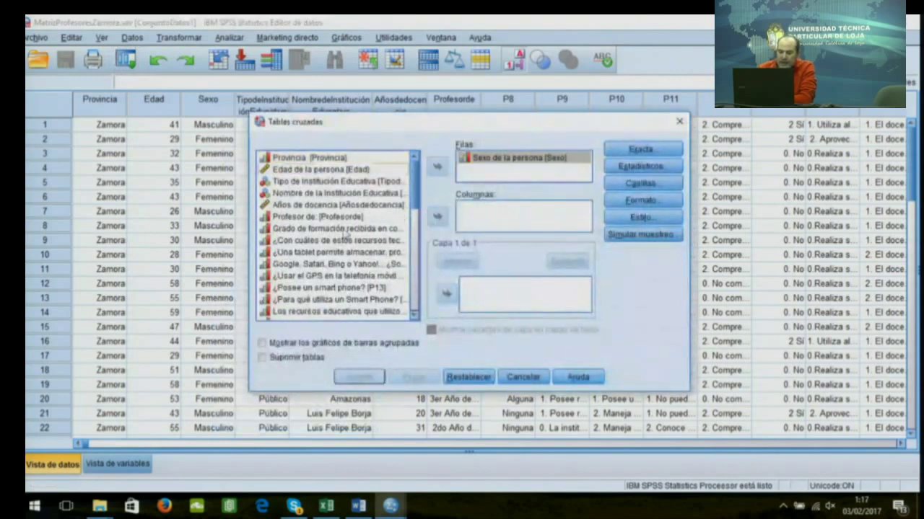
left_click(345, 230)
left_click(440, 220)
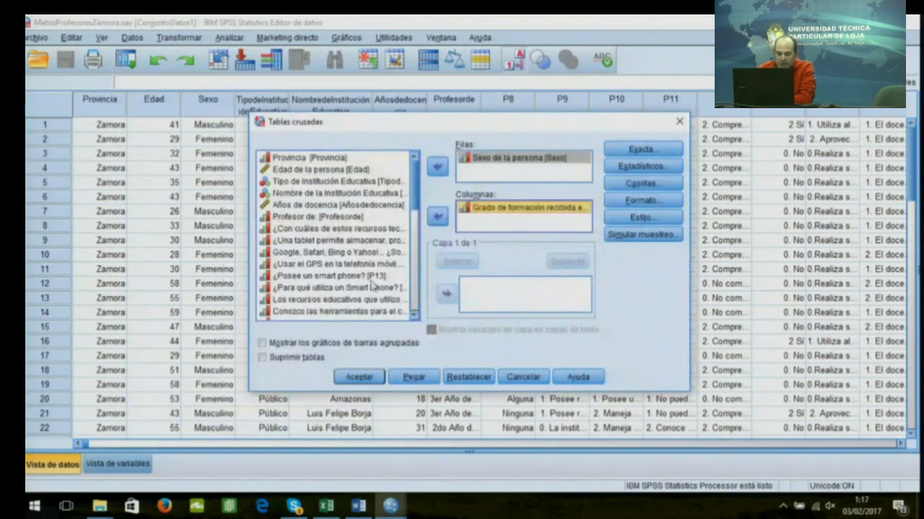
left_click(262, 343)
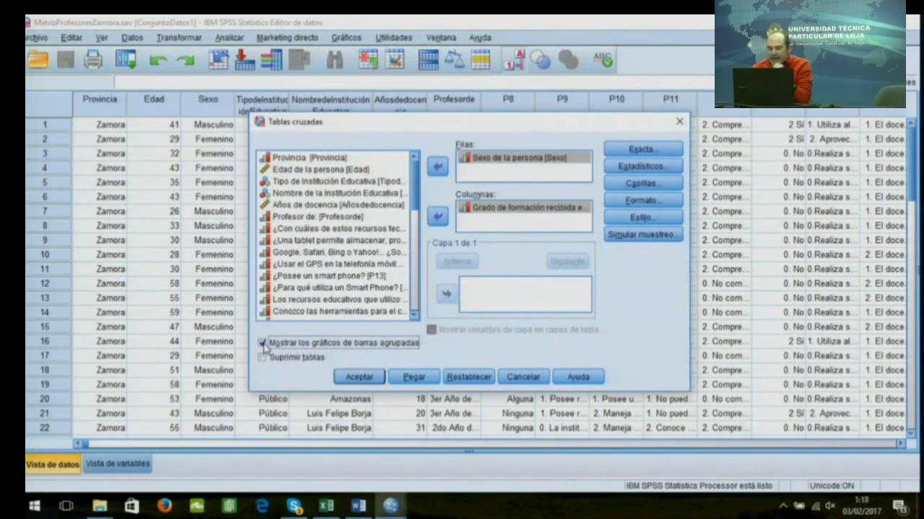
Add row percentages to the observed counts displayed in the crosstab cells
left_click(653, 186)
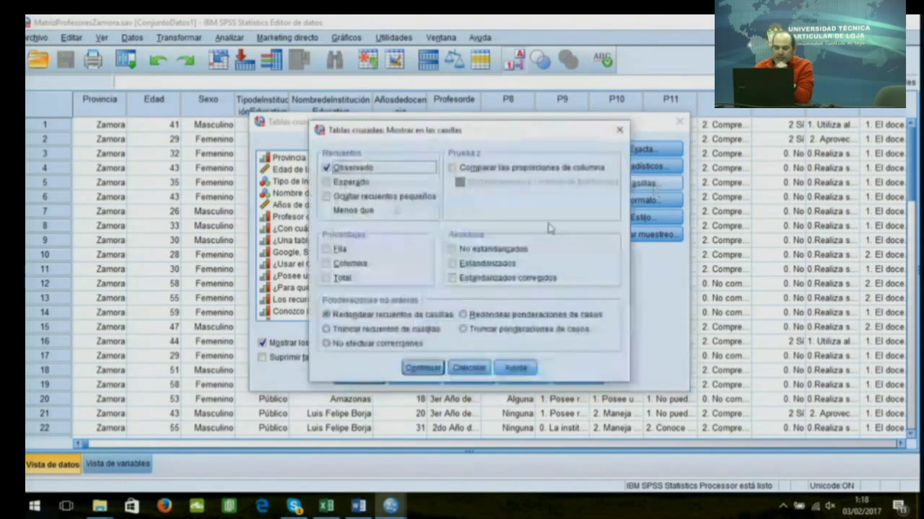
left_click(327, 249)
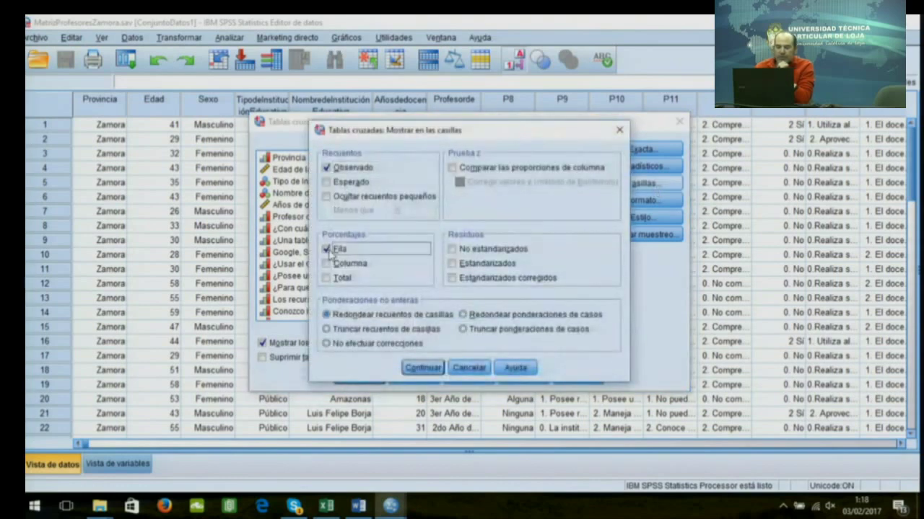
left_click(423, 368)
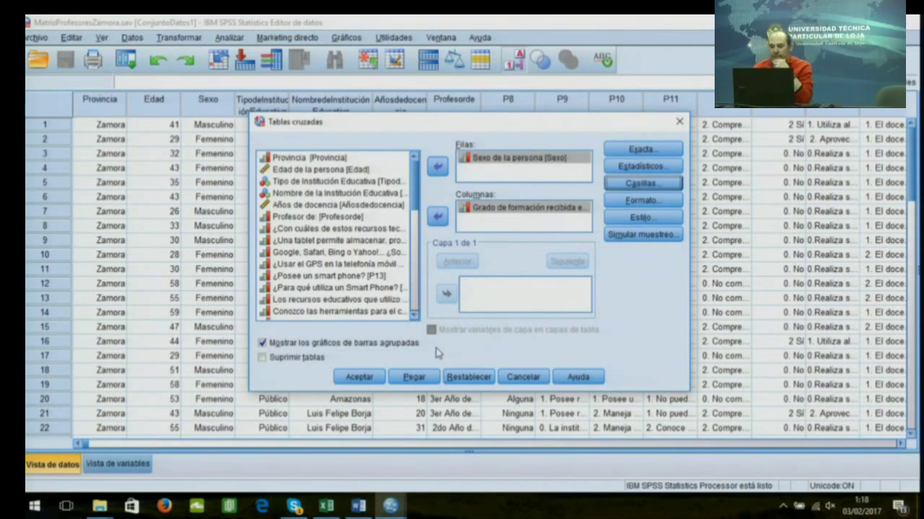
Include the chi-square statistic in the crosstab and run the analysis
left_click(658, 168)
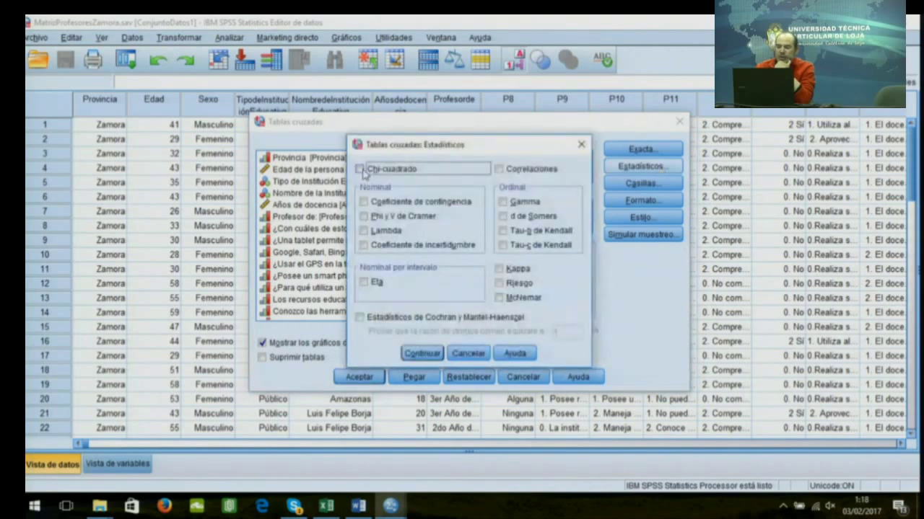
left_click(360, 169)
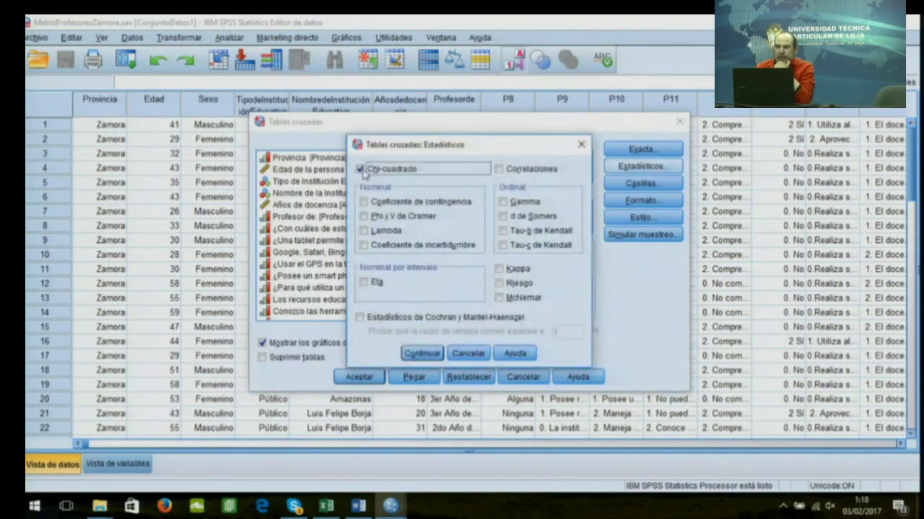
left_click(428, 356)
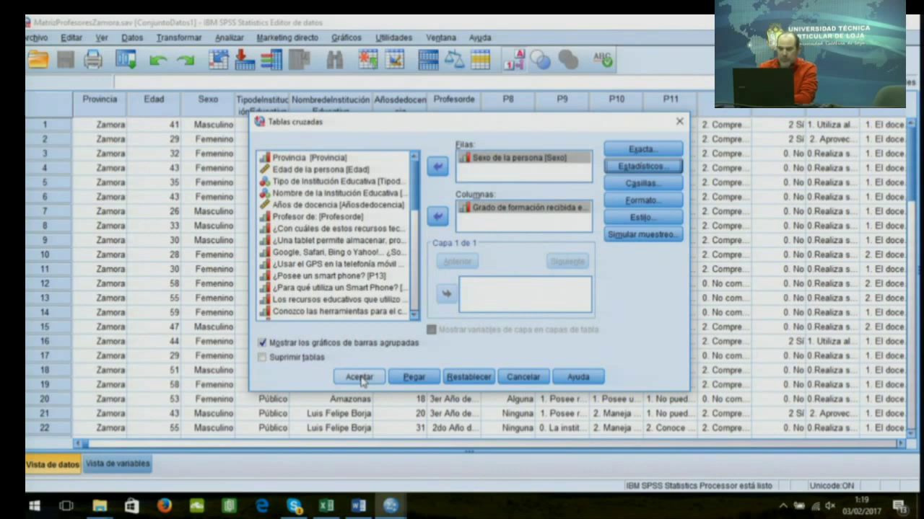
left_click(359, 377)
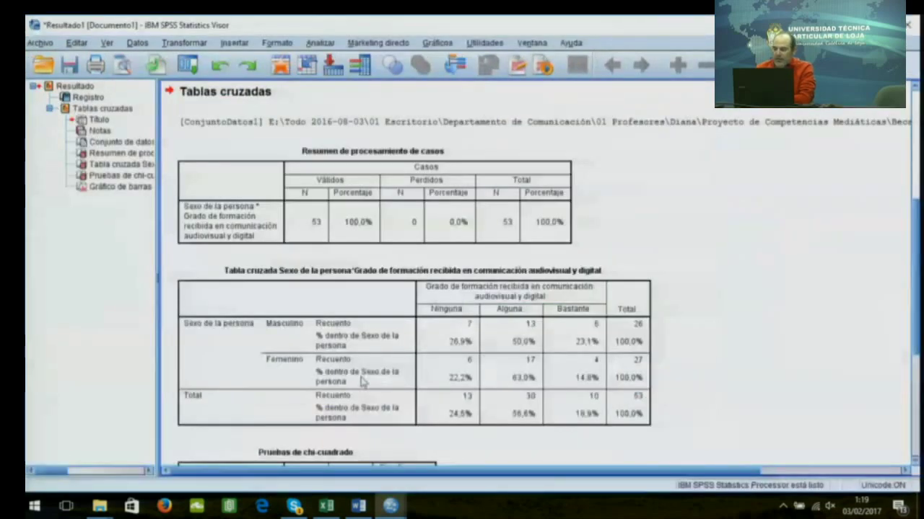
Review the sex-by-training crosstab, the chi-square significance values and the clustered bar chart in the output
scroll(363, 382, "down", 1)
scroll(361, 384, "down", 3)
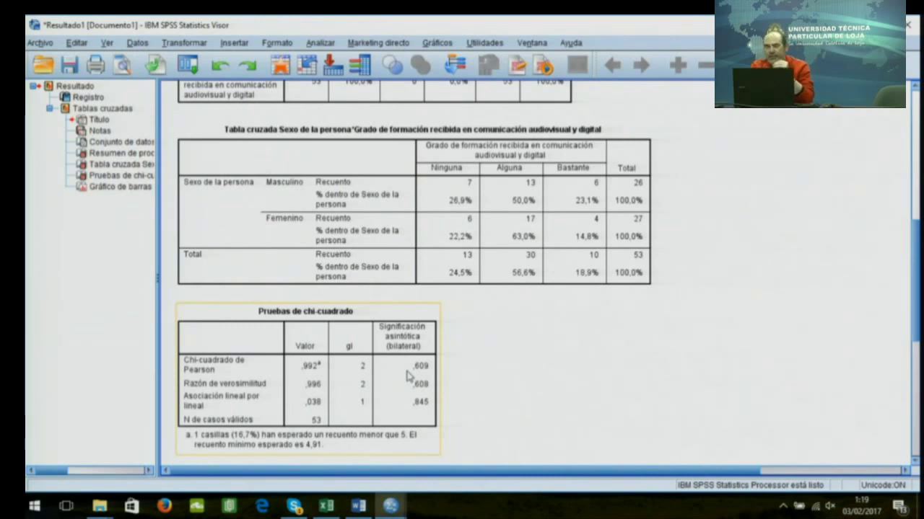
left_click(839, 371)
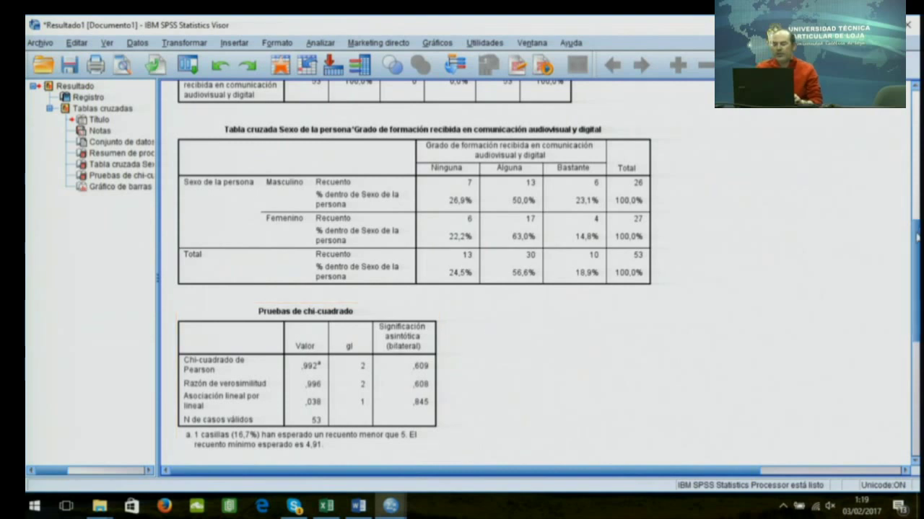
scroll(916, 239, "down", 1)
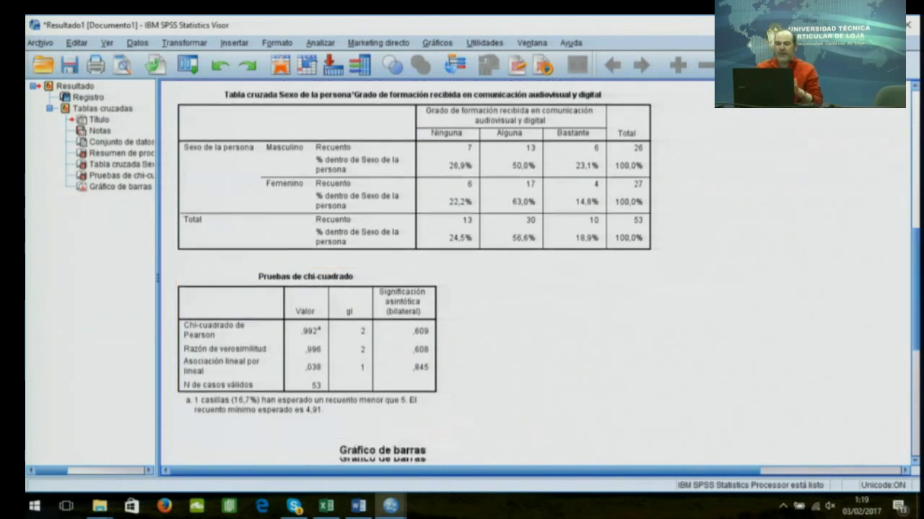
scroll(917, 240, "down", 5)
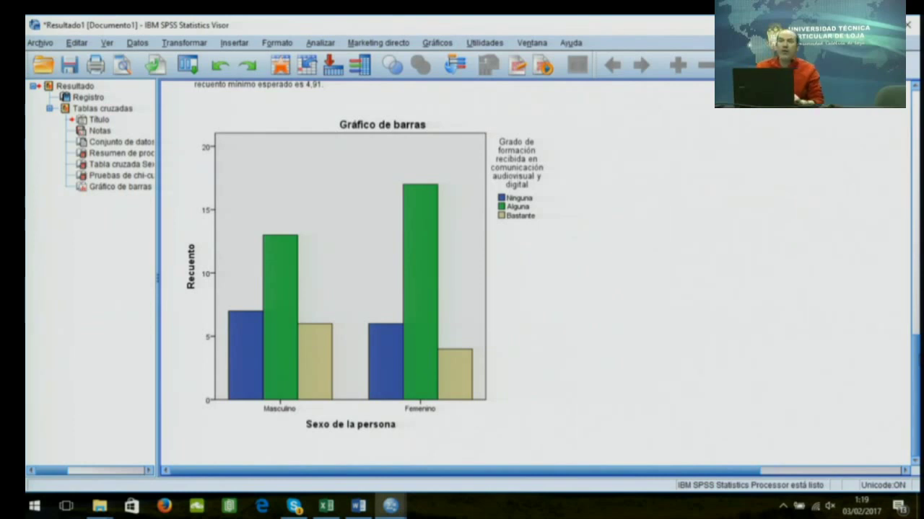
Examine the row percentages by sex in the crosstab and compare them with the chi-square tests and bar chart
left_click(541, 226)
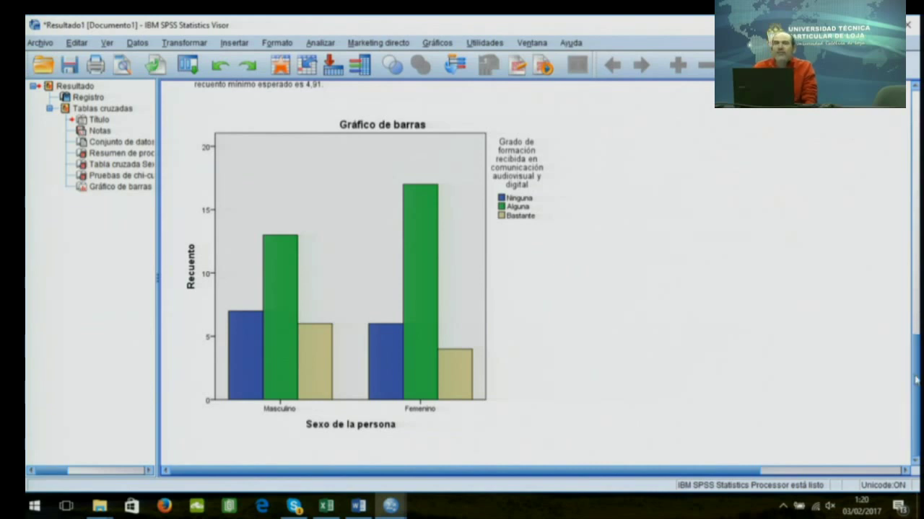
left_click_drag(916, 380, 916, 269)
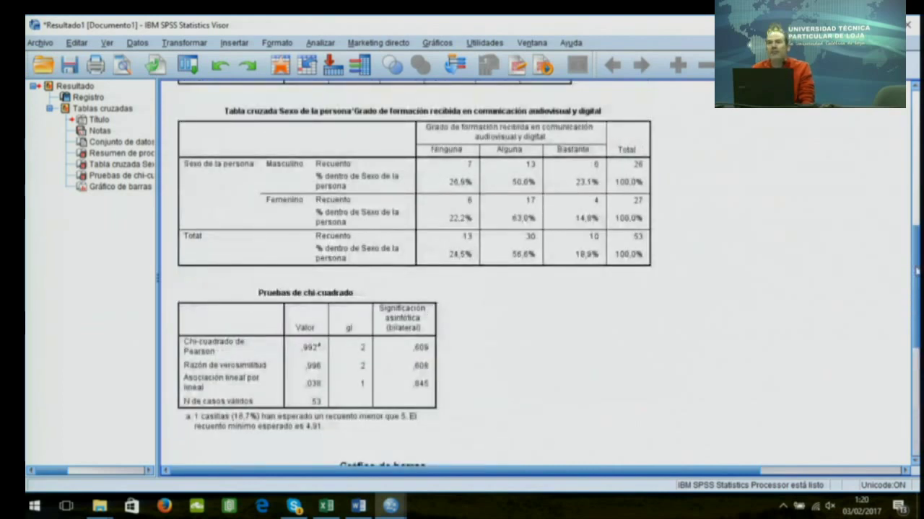
left_click(480, 137)
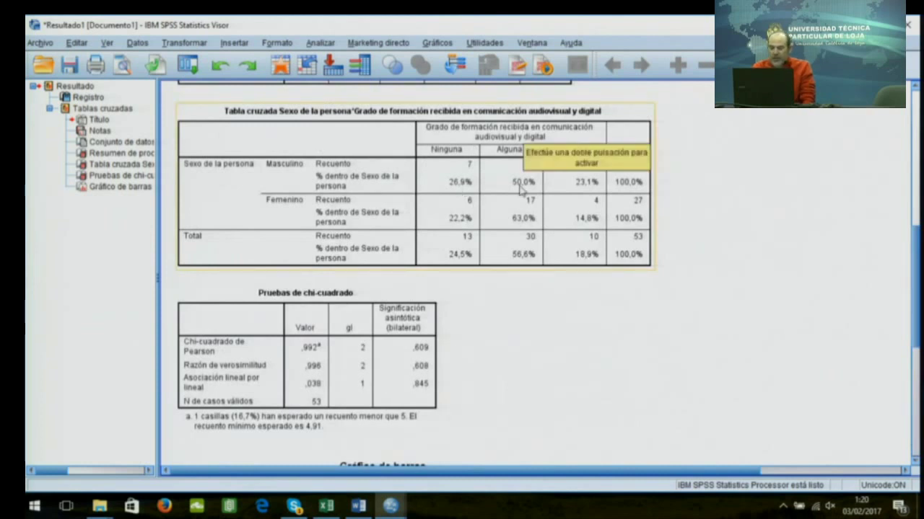
left_click(893, 217)
left_click(584, 189)
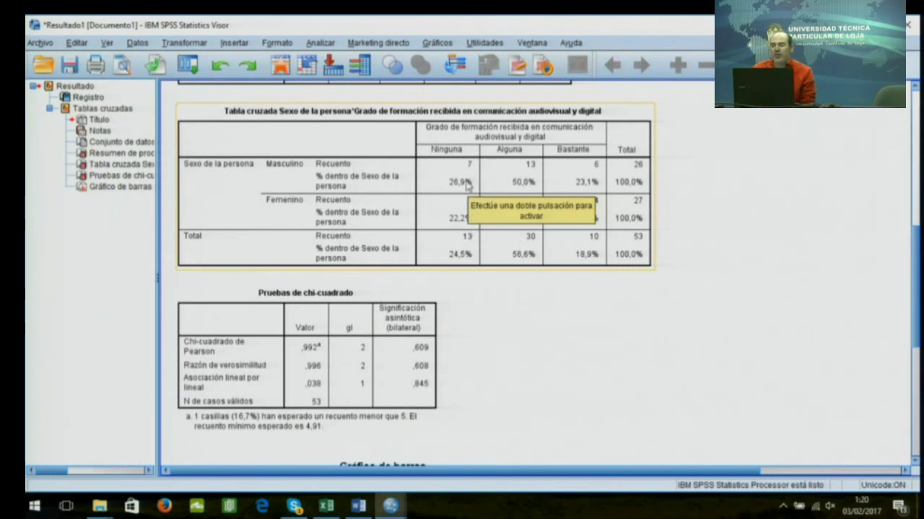
left_click(869, 222)
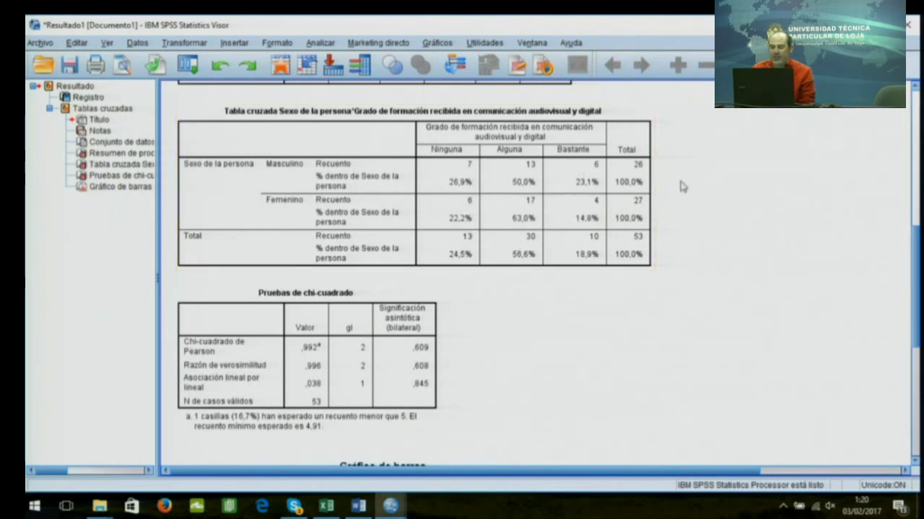
left_click(601, 185)
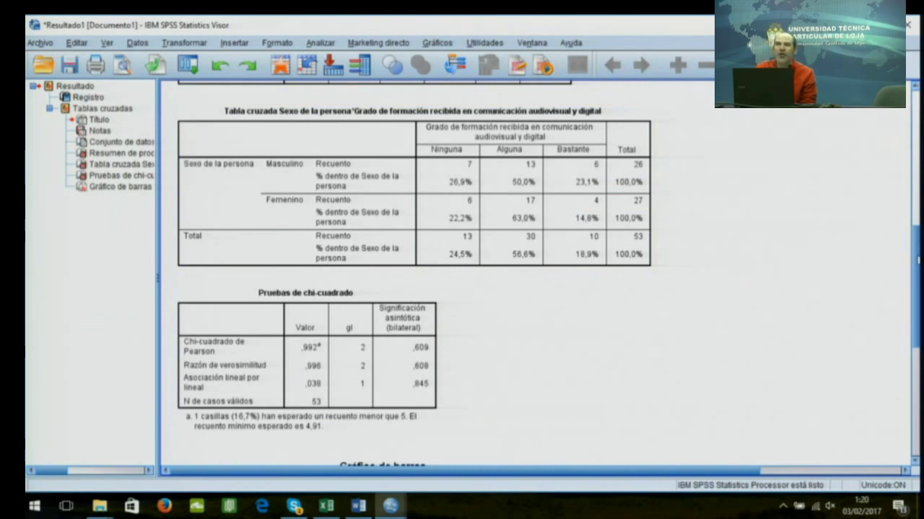
scroll(583, 231, "down", 1)
scroll(583, 231, "down", 1)
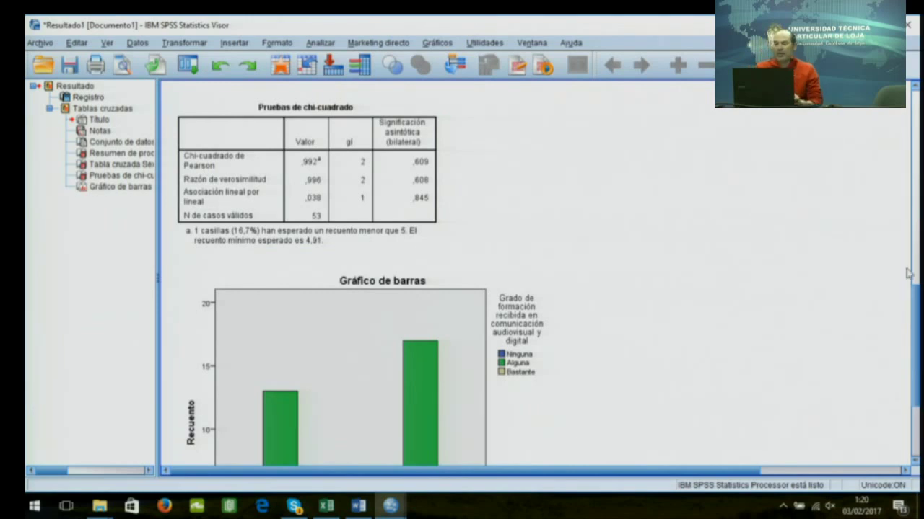
scroll(909, 283, "up", 2)
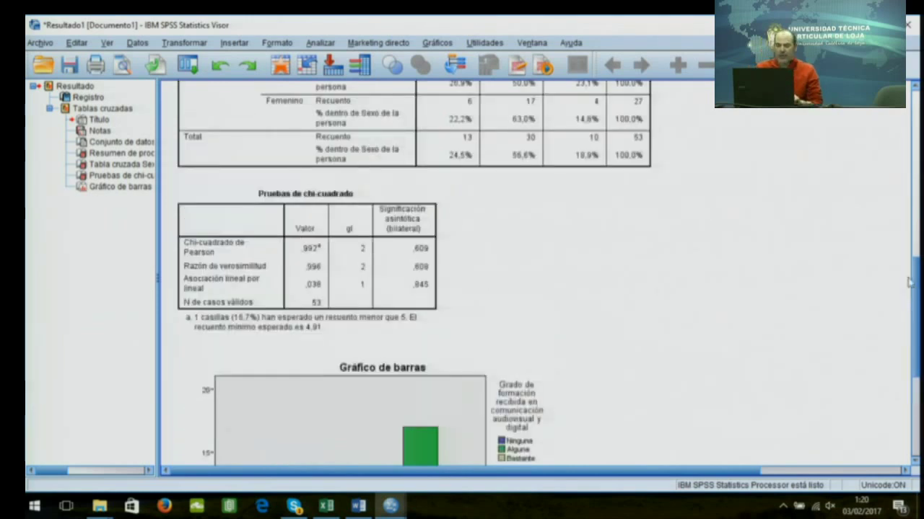
Try copying the sex-by-training crosstab into the Word document below the pie chart's commentary, and undo the paste
scroll(879, 209, "up", 6)
left_click(524, 303)
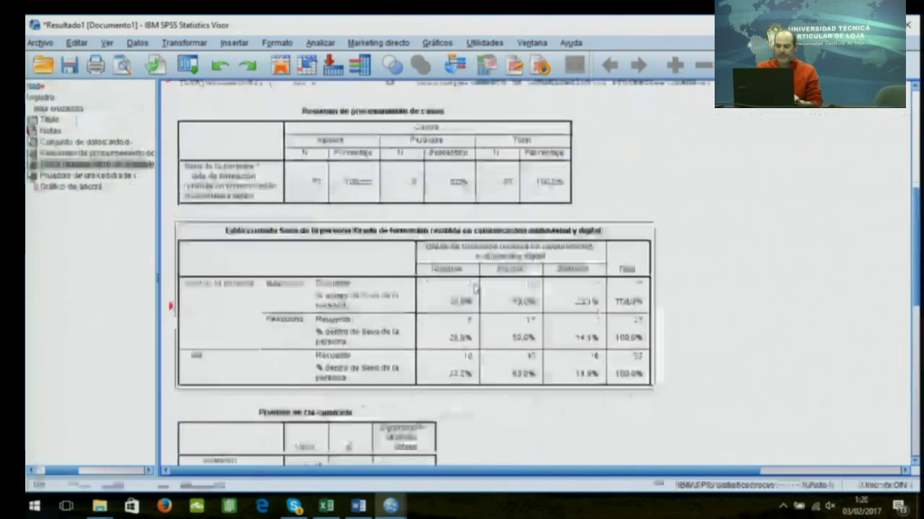
right_click(525, 288)
left_click(541, 307)
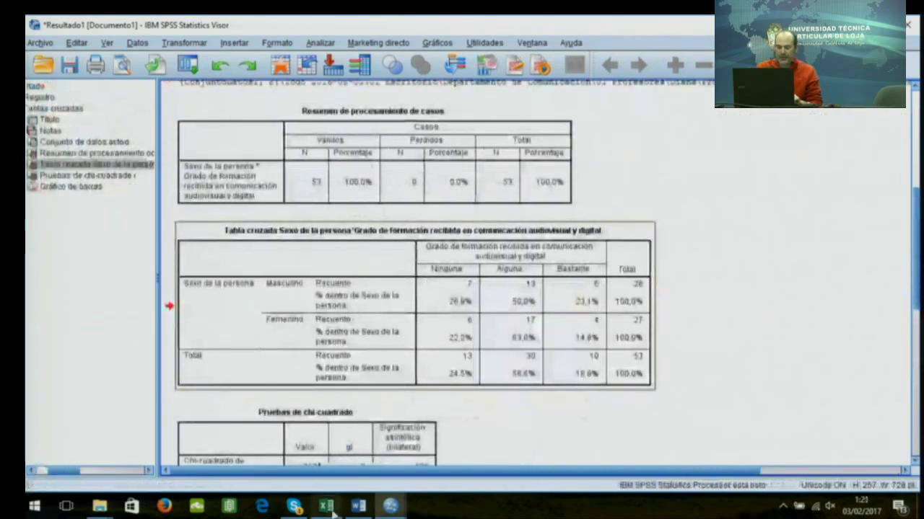
left_click(355, 507)
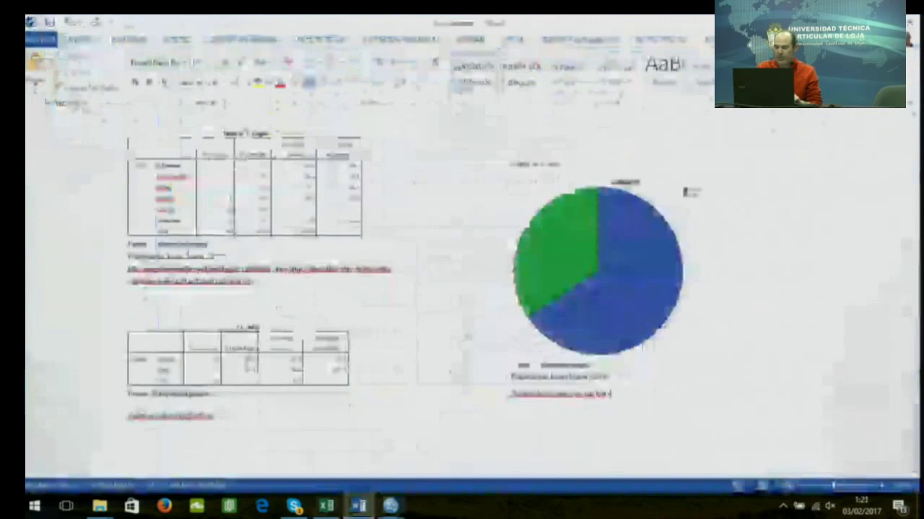
scroll(682, 360, "down", 3)
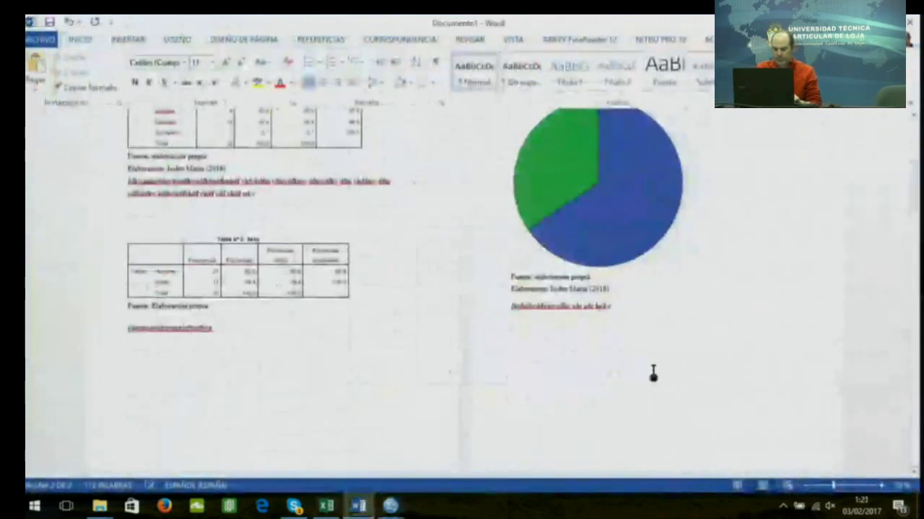
left_click(35, 66)
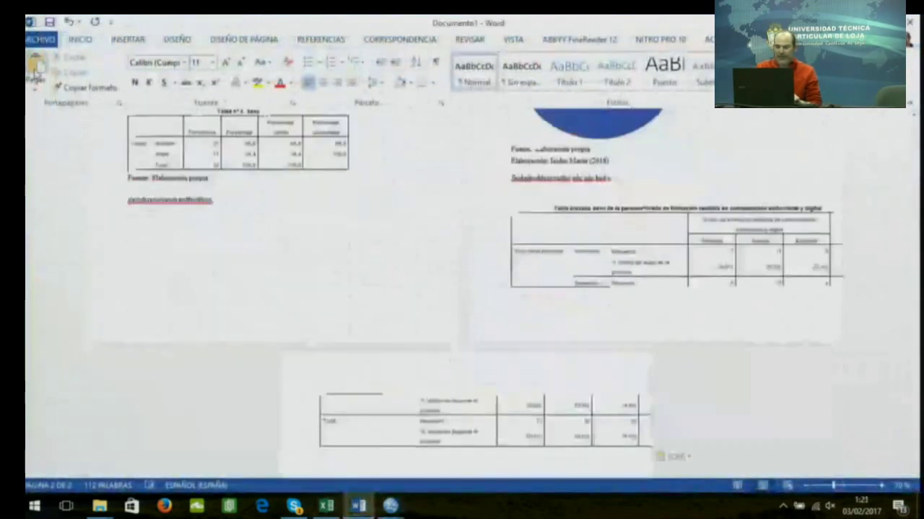
left_click(70, 22)
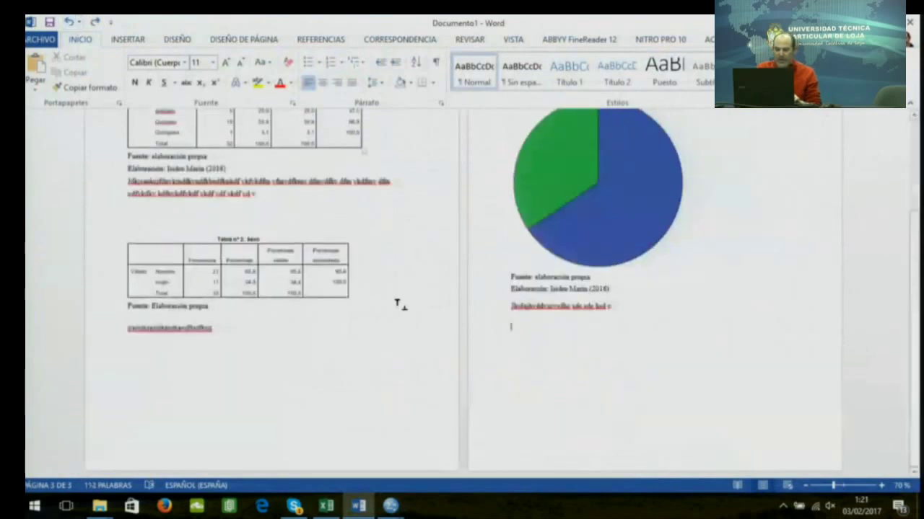
left_click(37, 91)
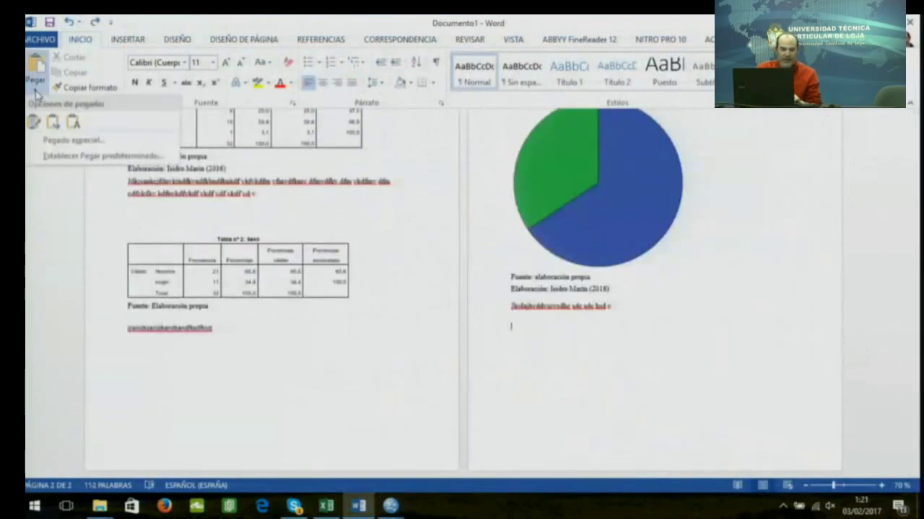
left_click(94, 142)
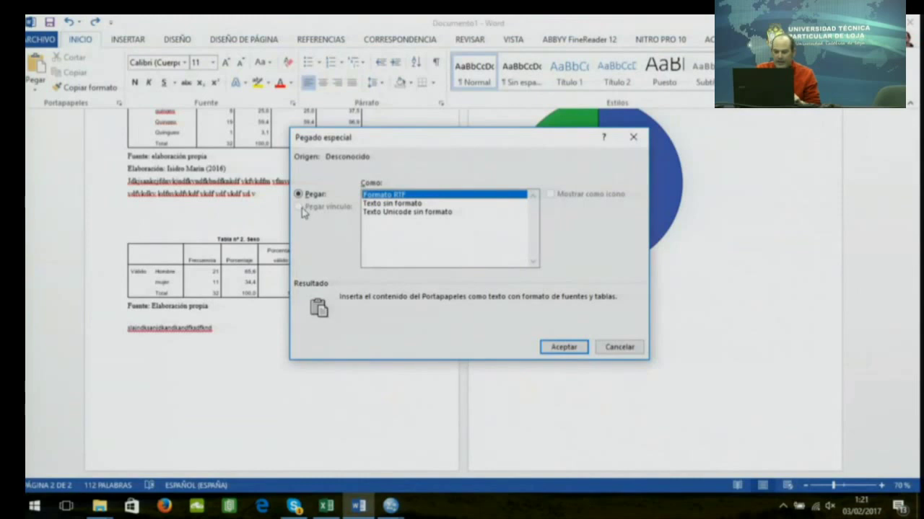
left_click(383, 205)
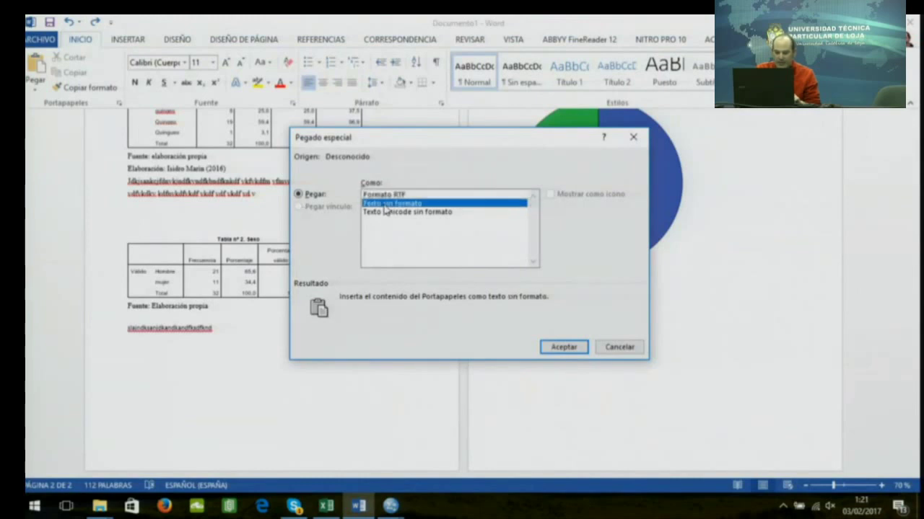
left_click(412, 212)
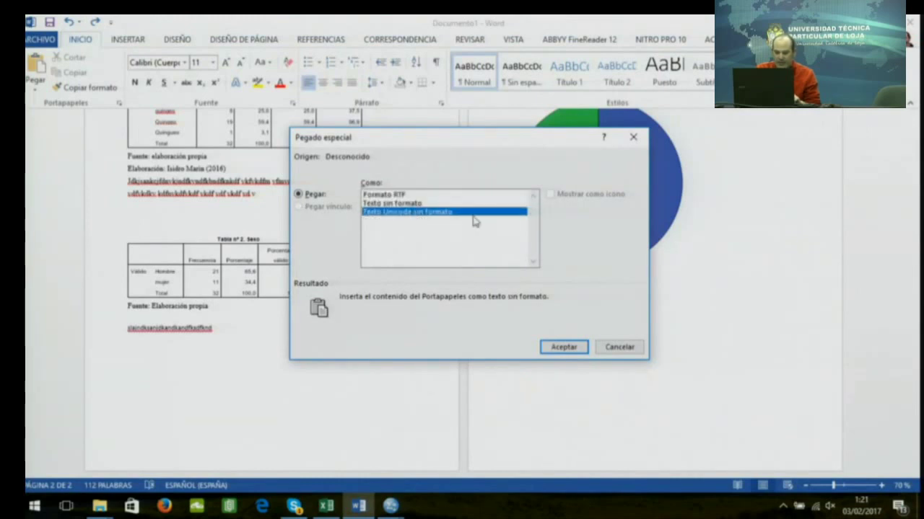
left_click(642, 143)
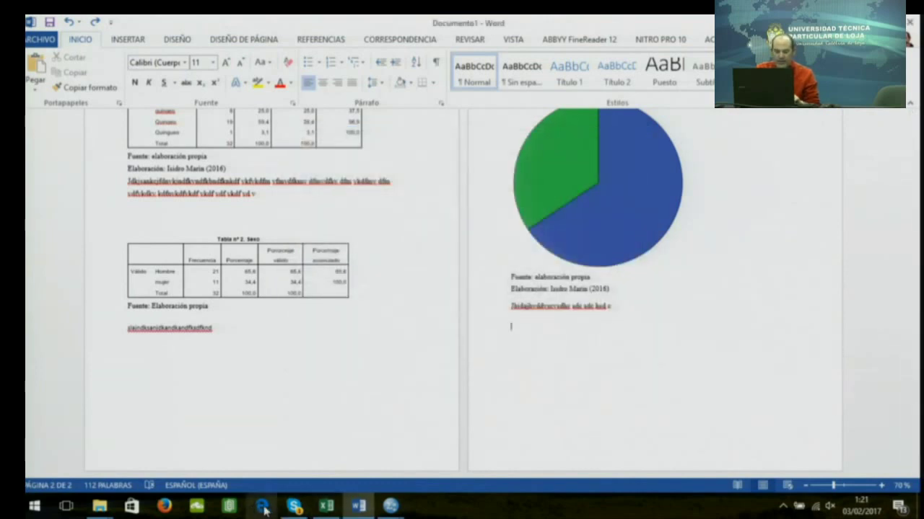
Switch to the SPSS output and copy the sex-by-training crosstab in the Imagen (JPG, PNG) format only
mouse_move(392, 508)
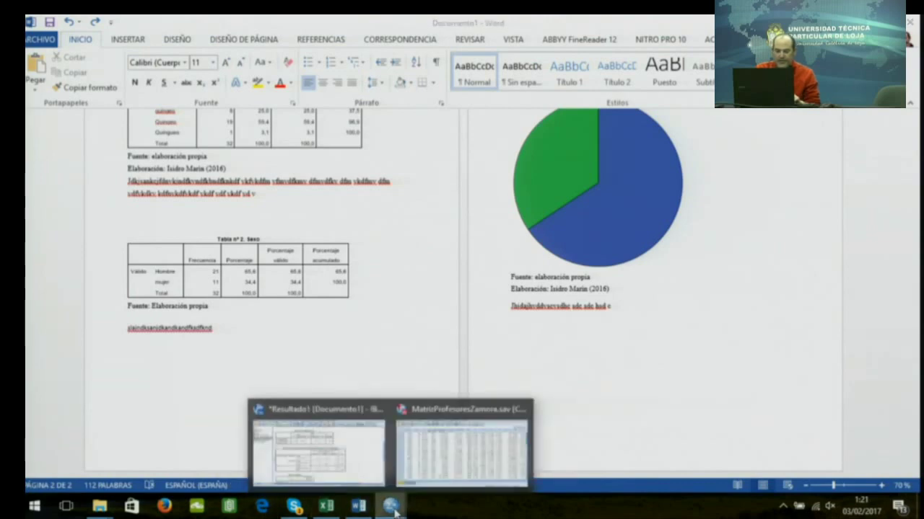
left_click(480, 469)
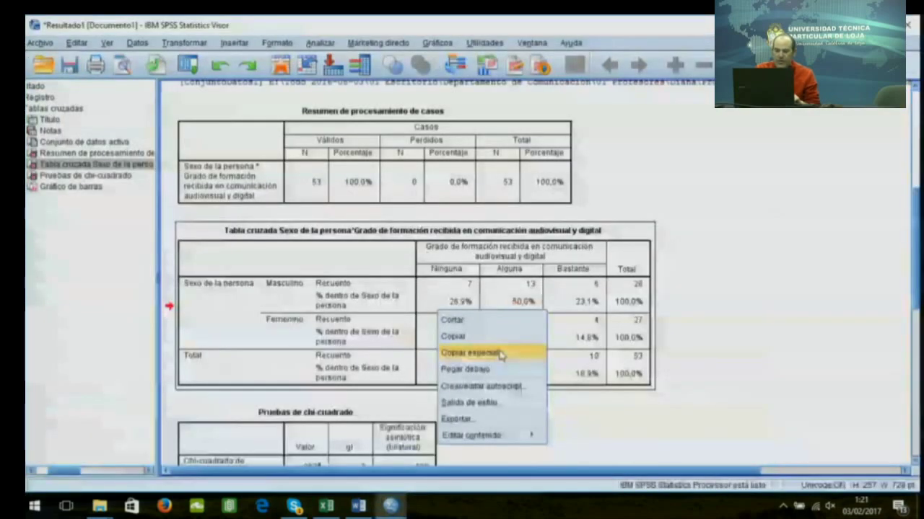
left_click(501, 354)
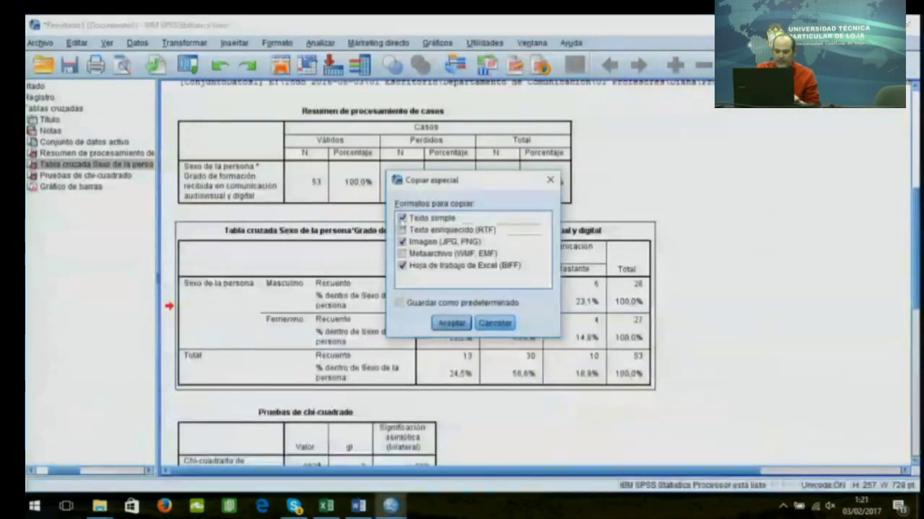
left_click(402, 242)
left_click(402, 218)
left_click(402, 229)
left_click(401, 266)
left_click(451, 323)
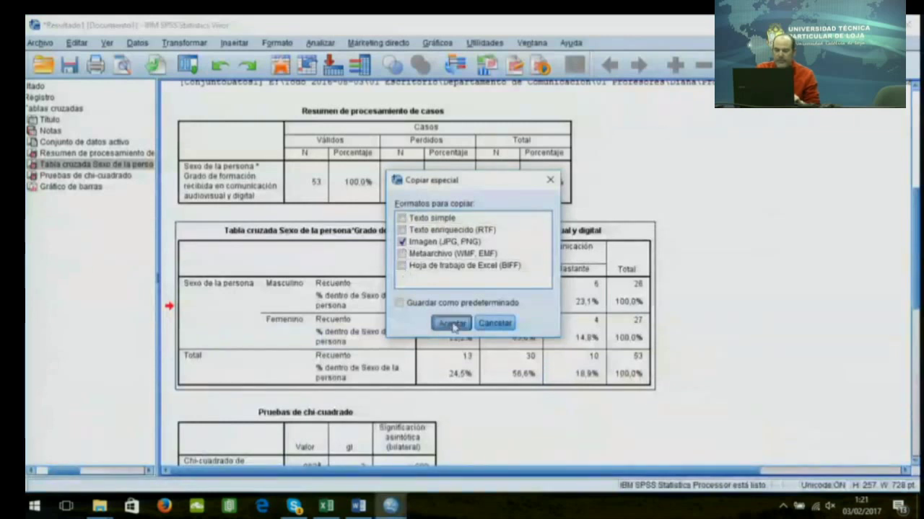
Switch to Word and paste the copied crosstab as an Imagen (JPEG) below the pie chart's commentary
left_click(358, 508)
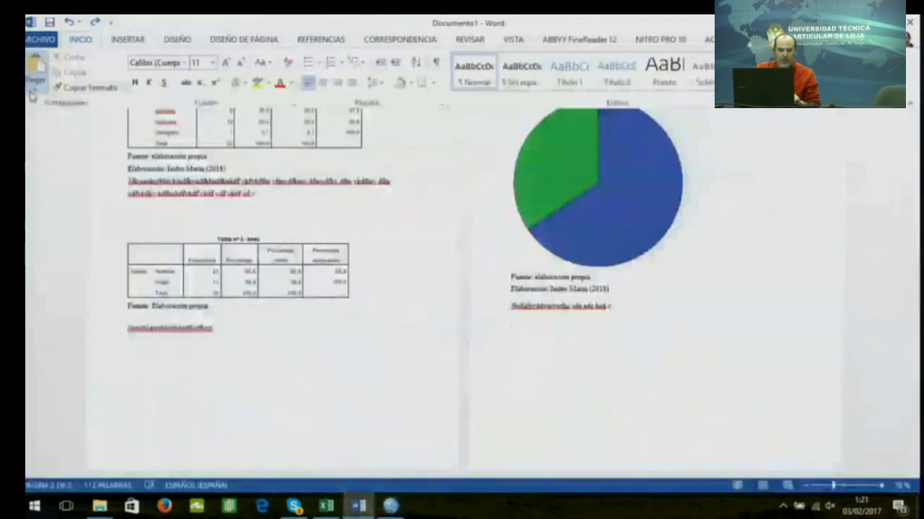
left_click(33, 80)
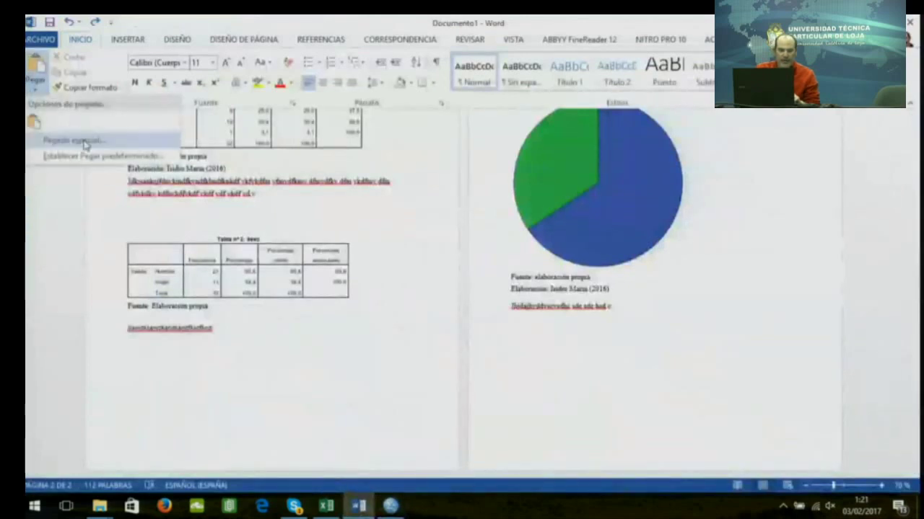
left_click(75, 140)
left_click(387, 203)
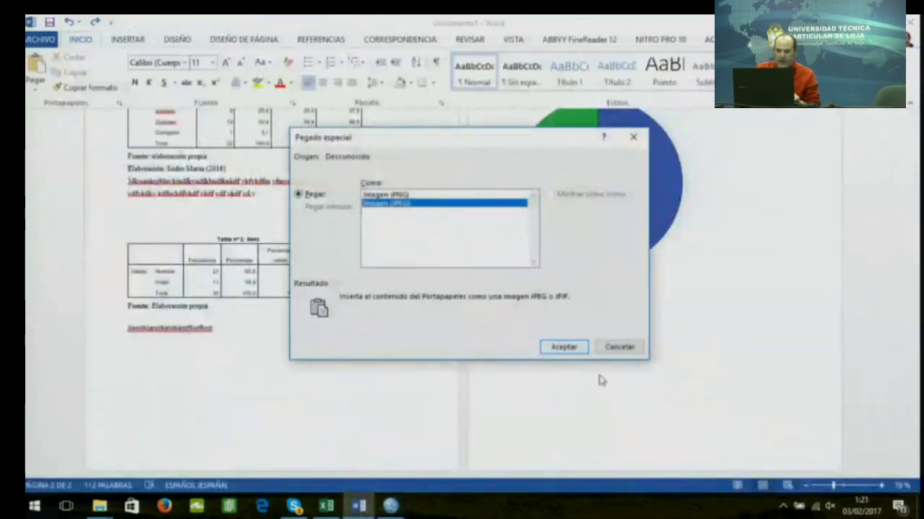
left_click(564, 347)
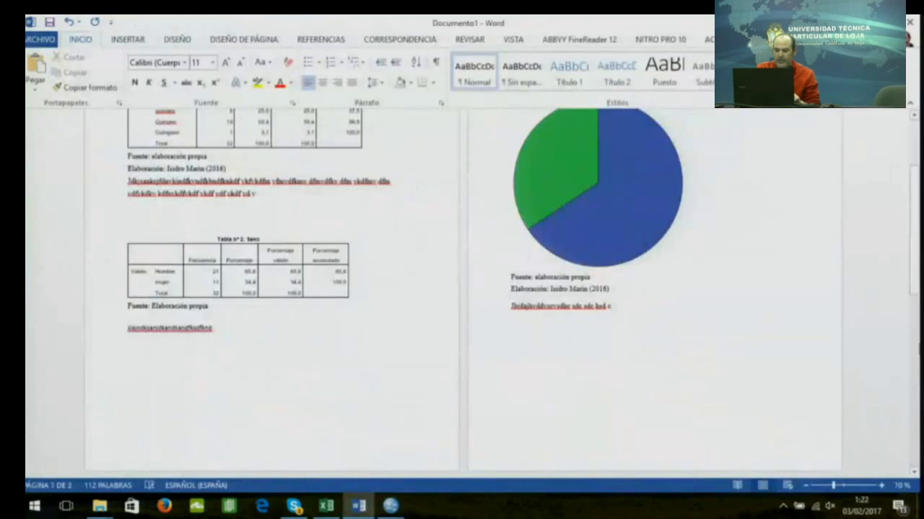
left_click_drag(914, 260, 915, 261)
key("ctrl+v")
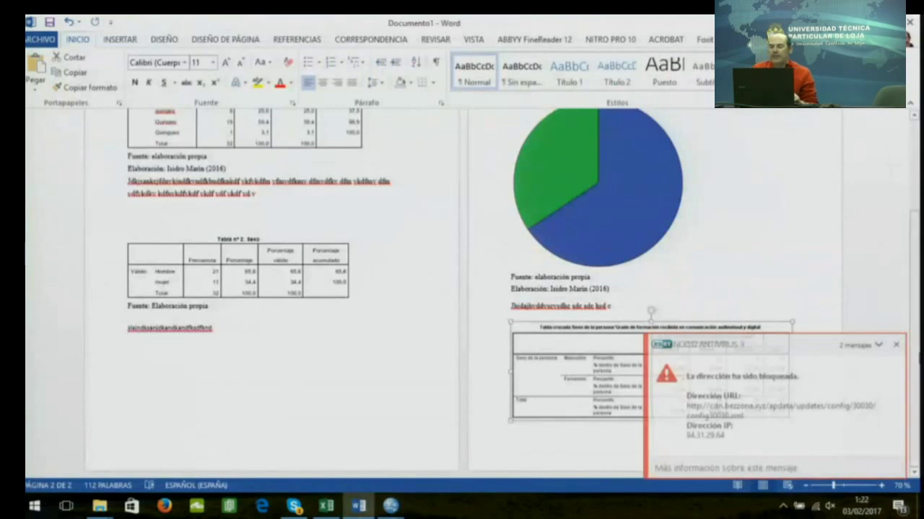
Dismiss the antivirus notifications covering the pasted crosstab
left_click(883, 347)
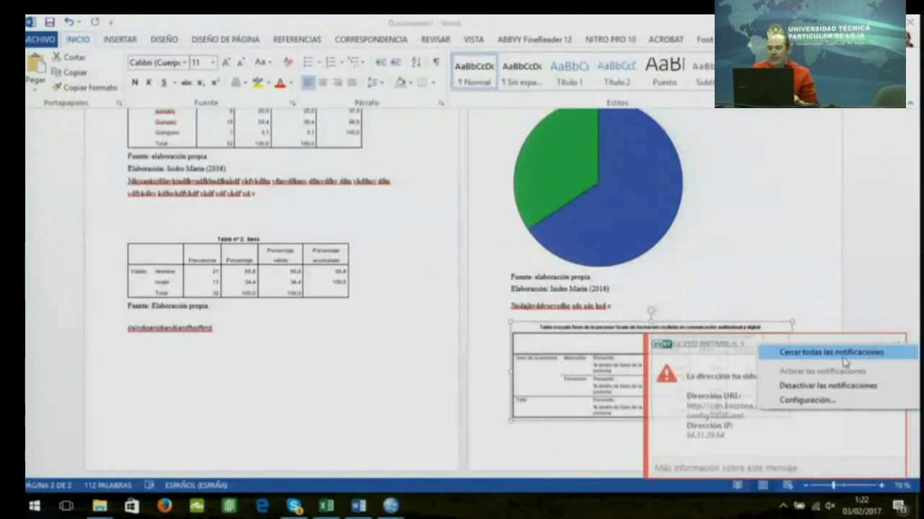
left_click(844, 354)
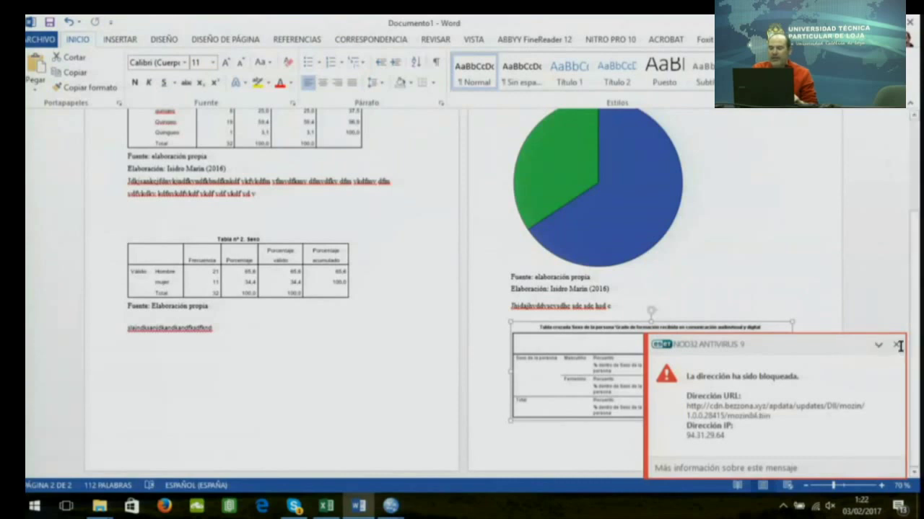
left_click(898, 345)
left_click(898, 345)
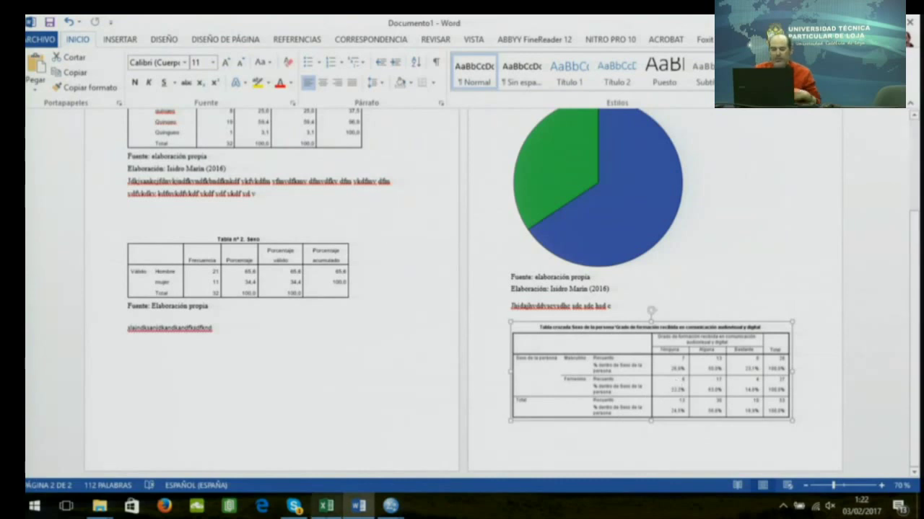
Switch to the SPSS output and copy the sex-by-training bar chart below the chi-square table
left_click(361, 509)
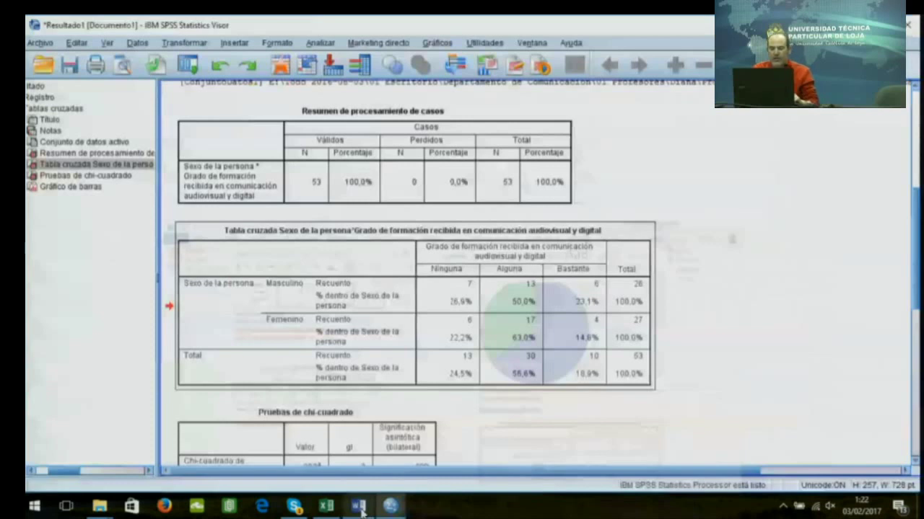
scroll(393, 289, "down", 10)
left_click(393, 237)
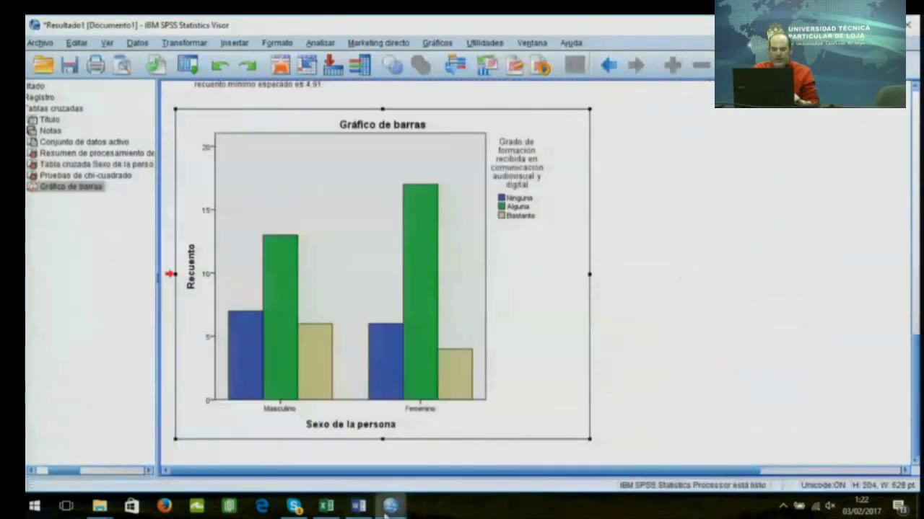
Switch to Word and paste the copied bar chart below the sex-by-training crosstab
left_click(358, 507)
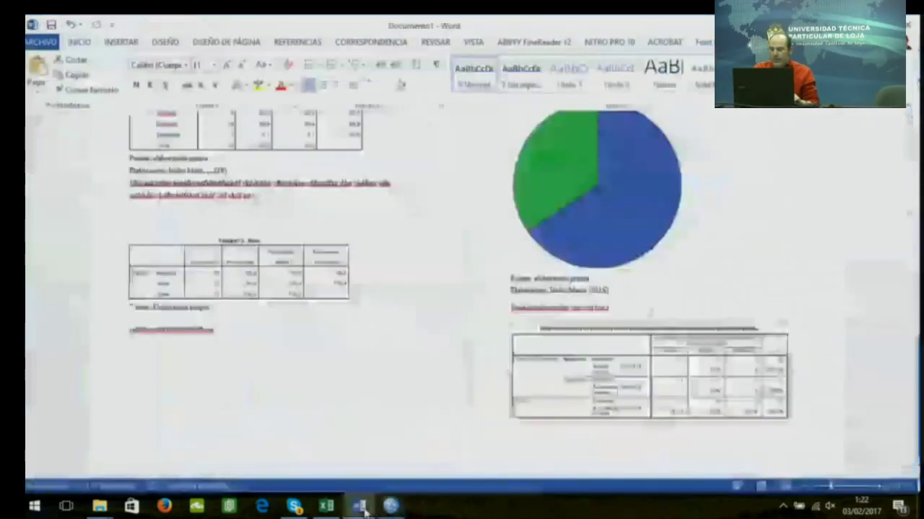
double_click(724, 445)
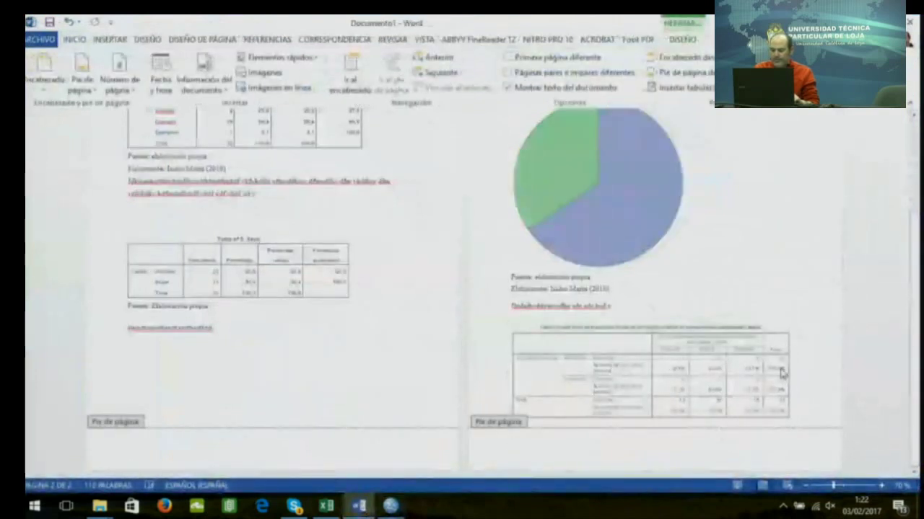
double_click(814, 376)
scroll(808, 371, "down", 2)
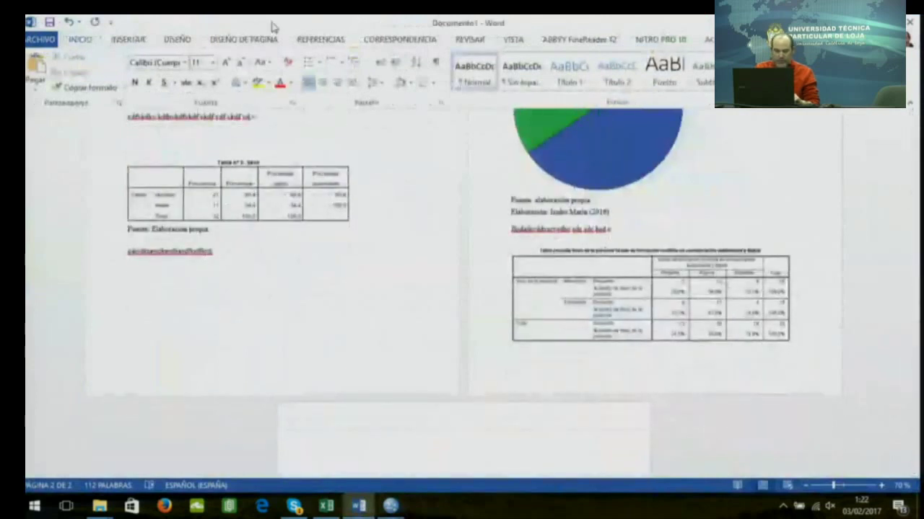
scroll(735, 336, "down", 6)
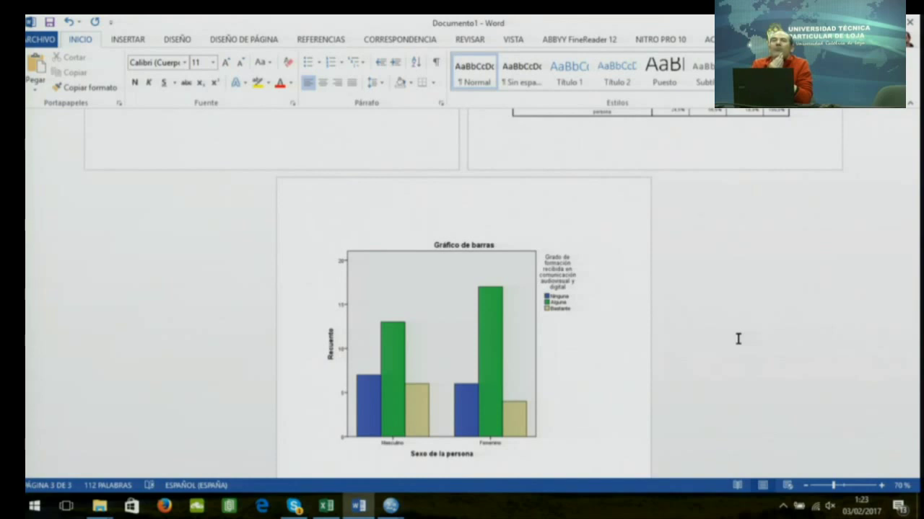
Insert a blank line after the pie chart's commentary to move the crosstab onto the bar chart's page
left_click_drag(911, 274, 899, 226)
left_click(635, 192)
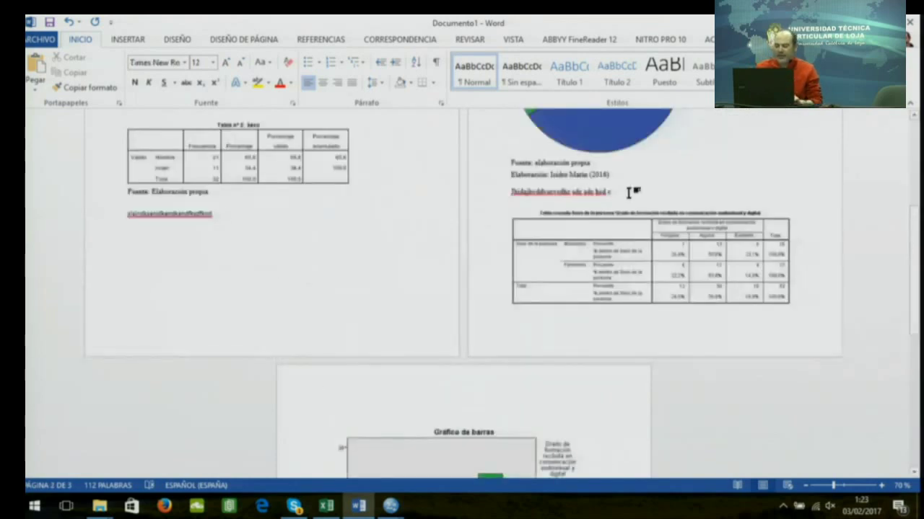
key("Return")
left_click(914, 278)
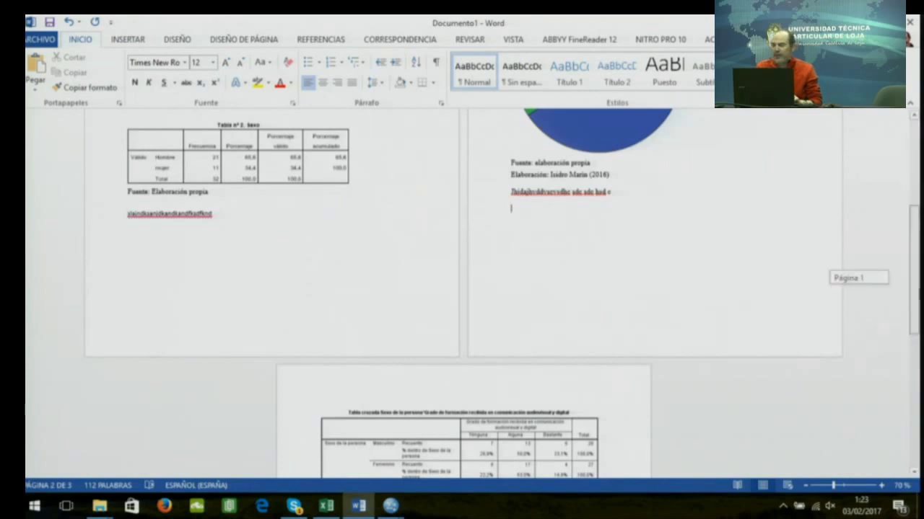
scroll(912, 277, "down", 5)
scroll(901, 367, "up", 2)
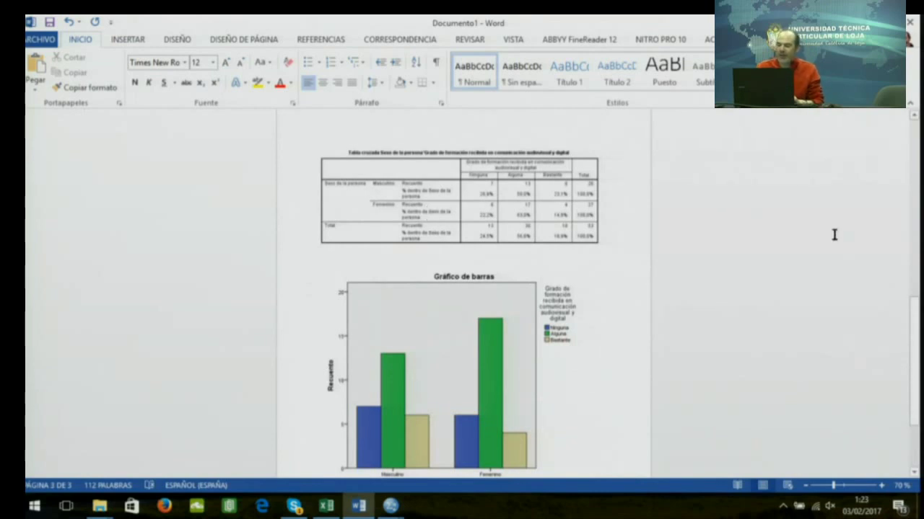
left_click_drag(913, 312, 916, 378)
Add the title "Gráfica nº 2. Grado de formación por sexo" on a new line above the bar chart
left_click(425, 407)
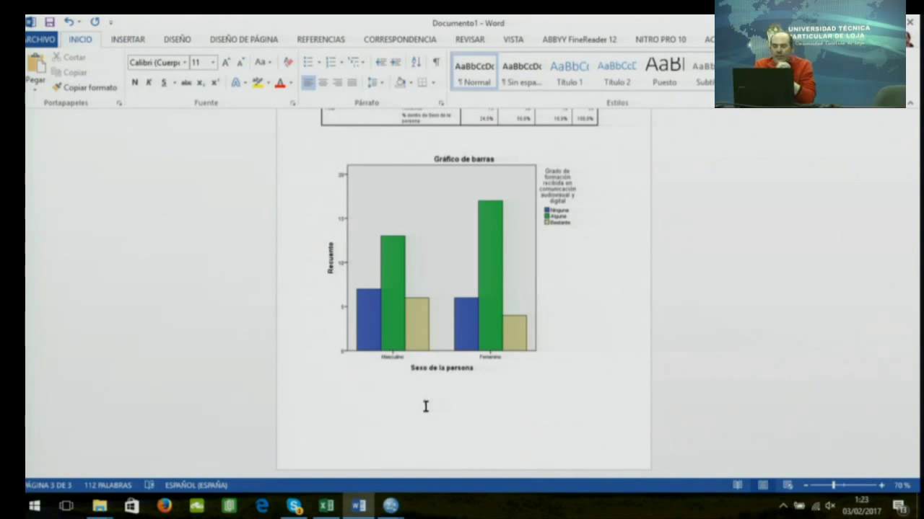
left_click(456, 208)
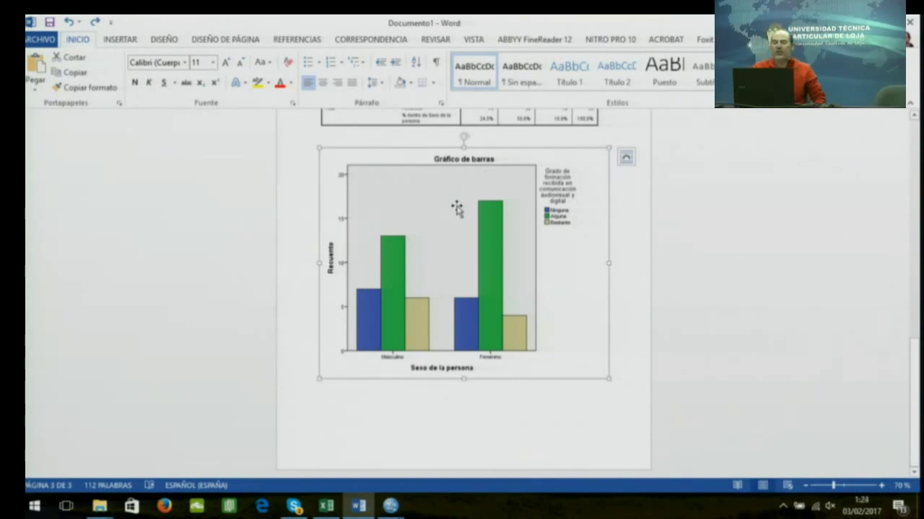
left_click(422, 137)
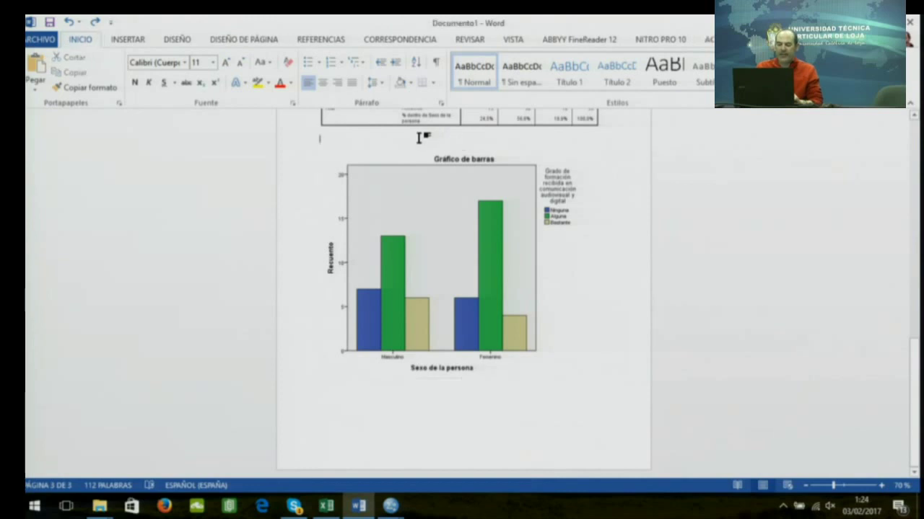
key("Return")
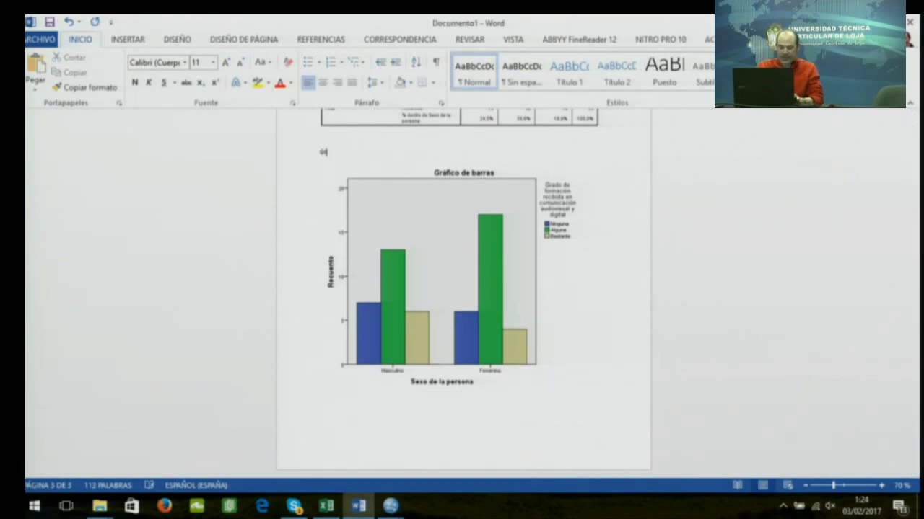
type("gráfica")
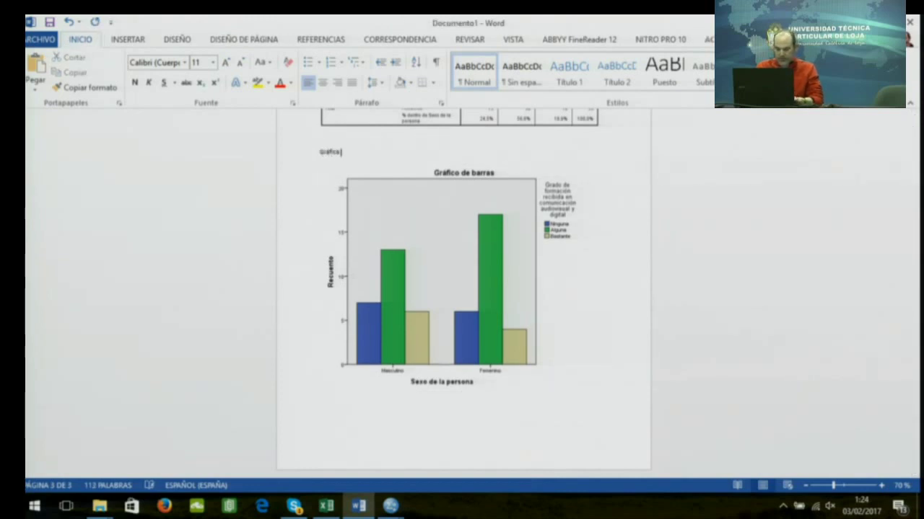
type(" nº 2")
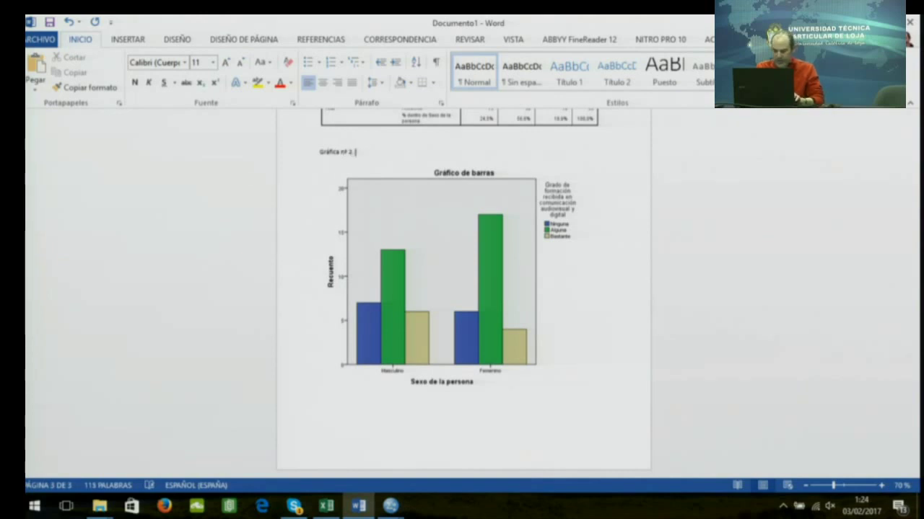
type(". ")
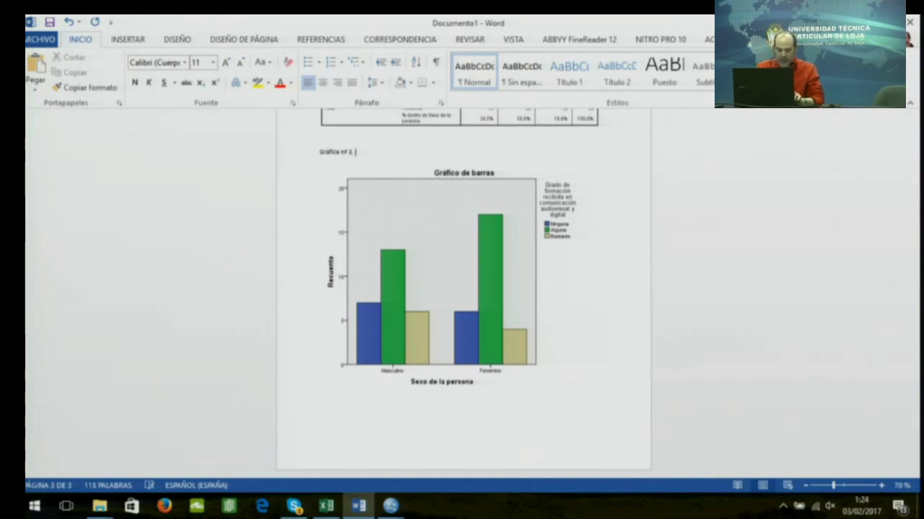
type("Gráfico de fo")
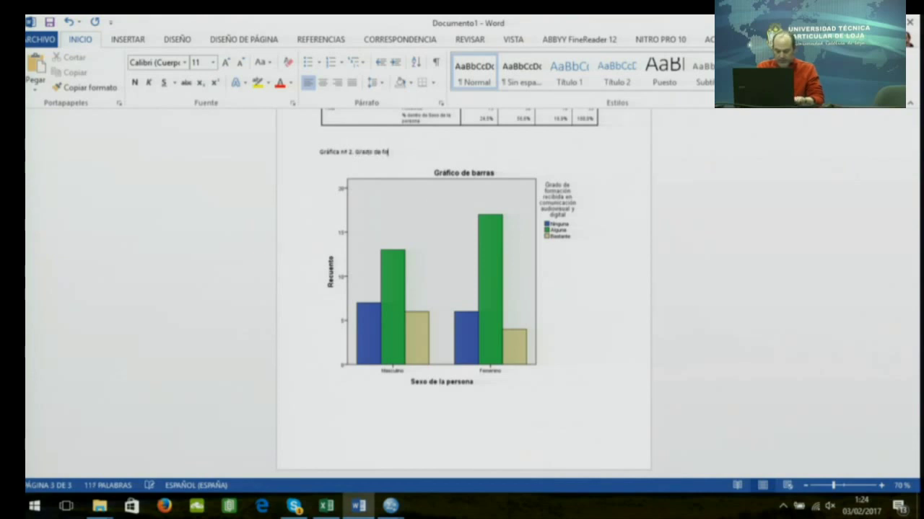
type("rmac")
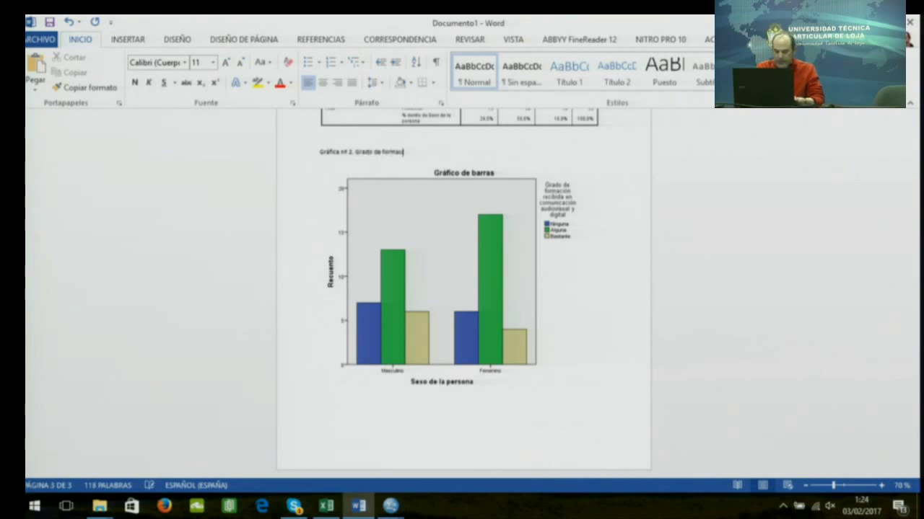
type("ión por")
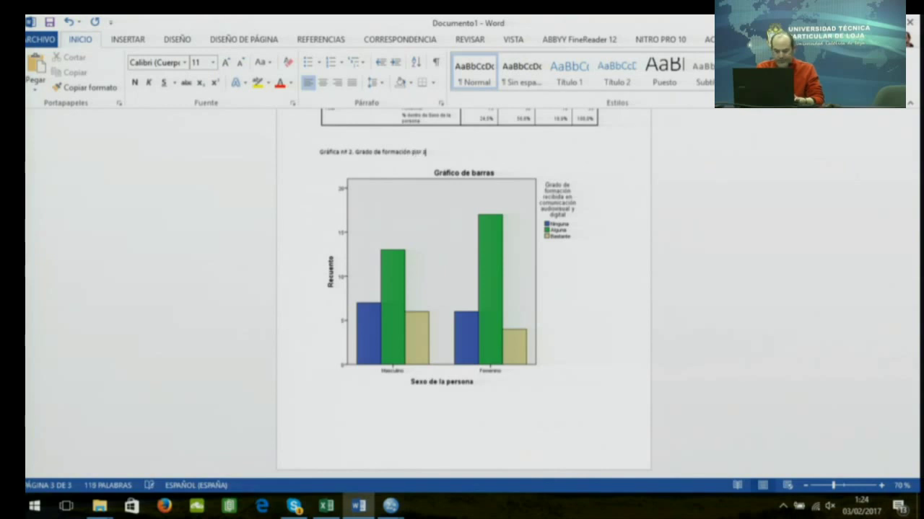
type(" sexo")
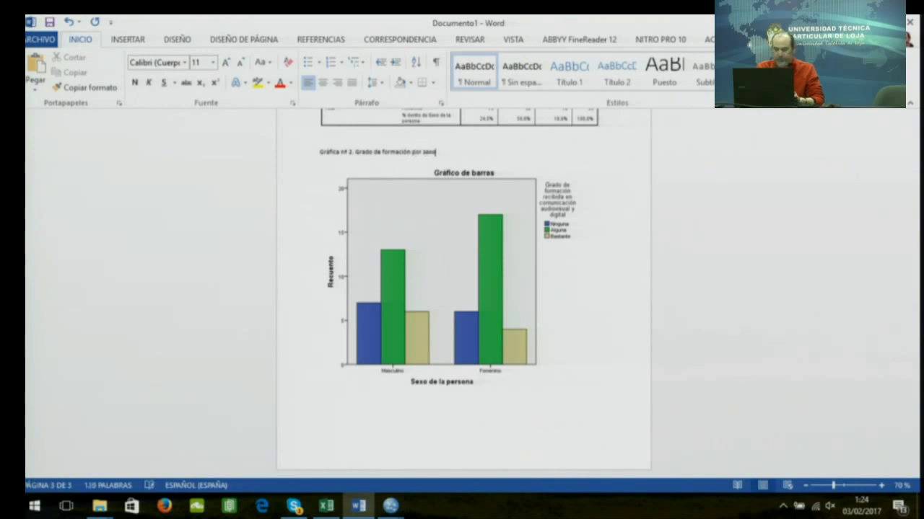
Crop the upper edge of the bar chart picture to remove its built-in "Gráfico de barras" heading
left_click(462, 209)
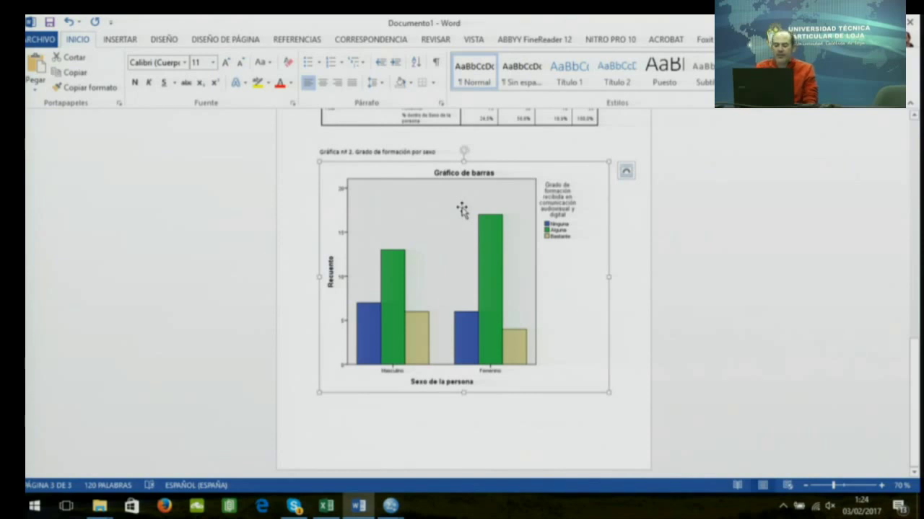
double_click(462, 209)
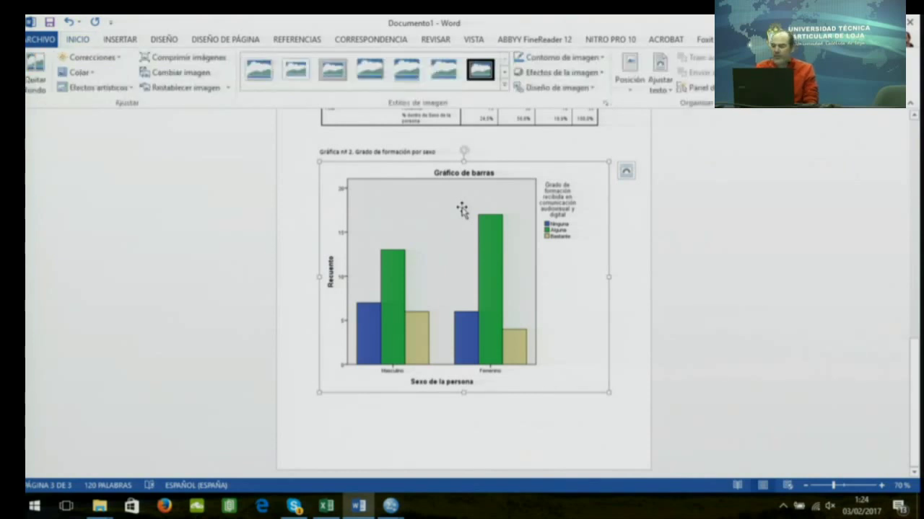
left_click(804, 80)
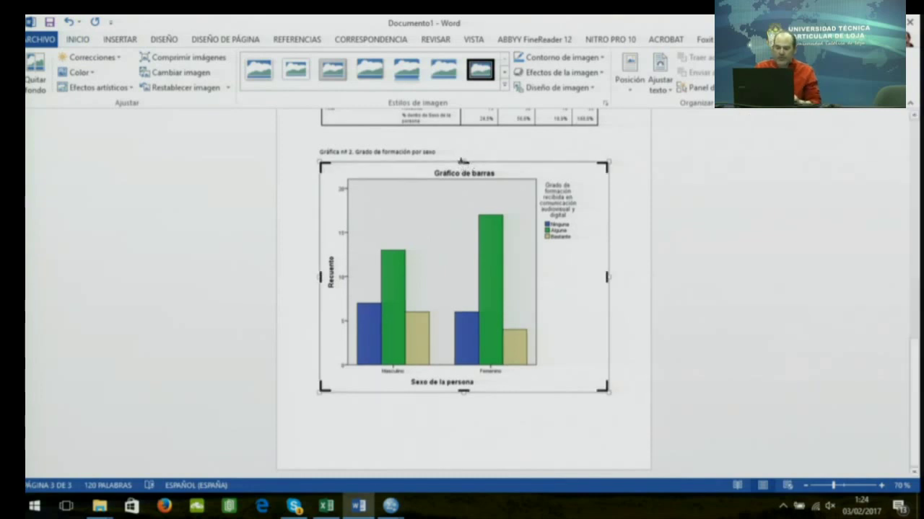
left_click_drag(462, 160, 466, 178)
left_click(629, 301)
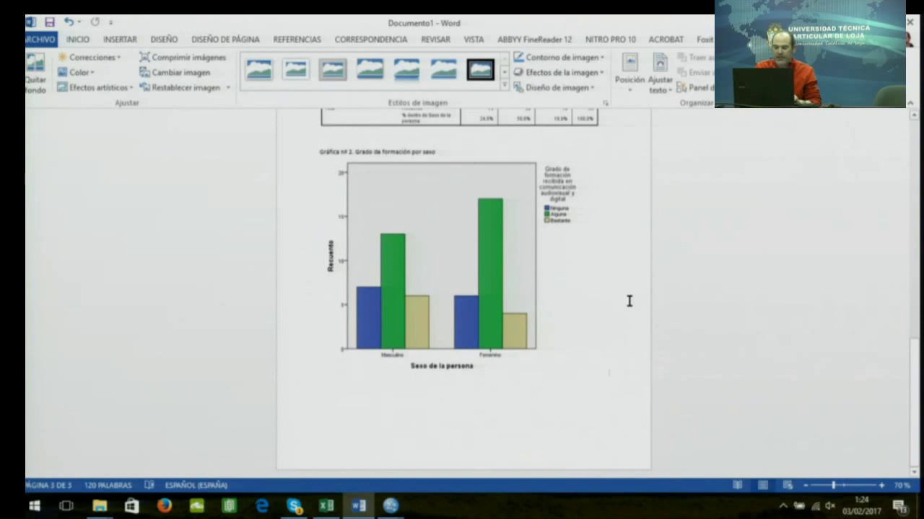
left_click(488, 365)
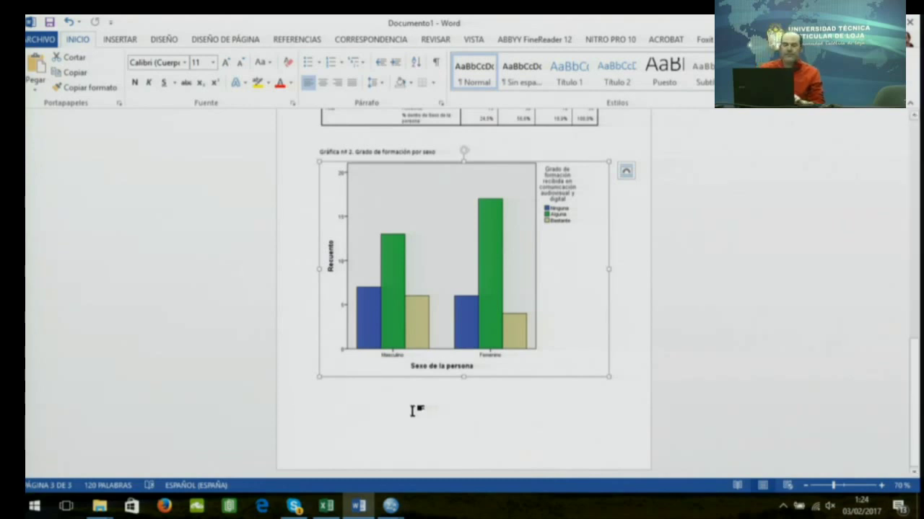
left_click(413, 412)
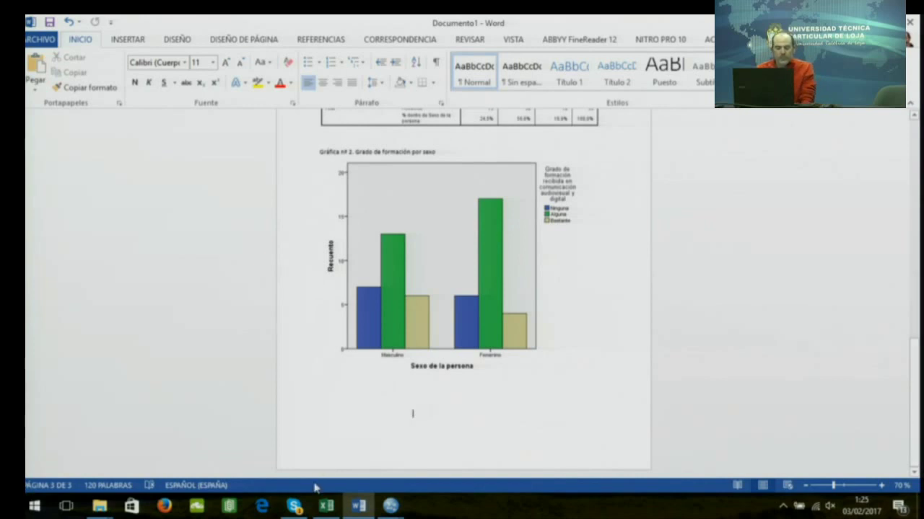
left_click(109, 509)
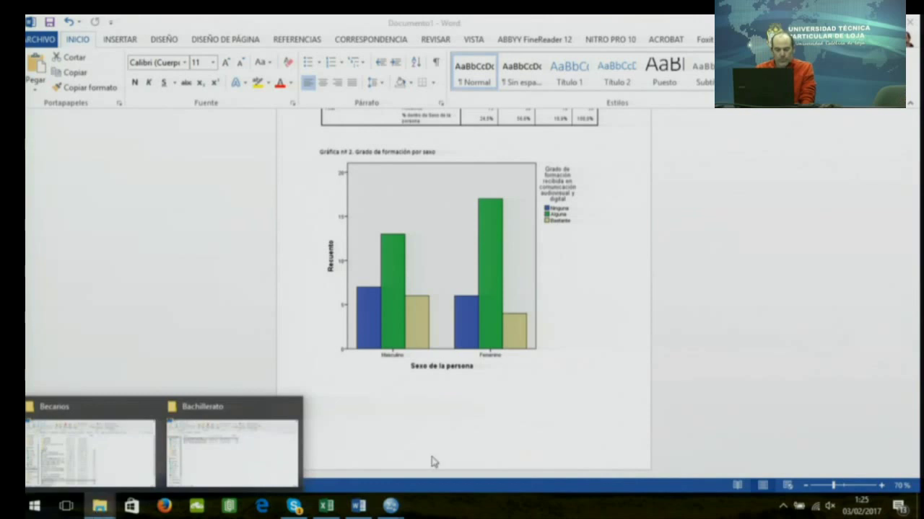
left_click(349, 444)
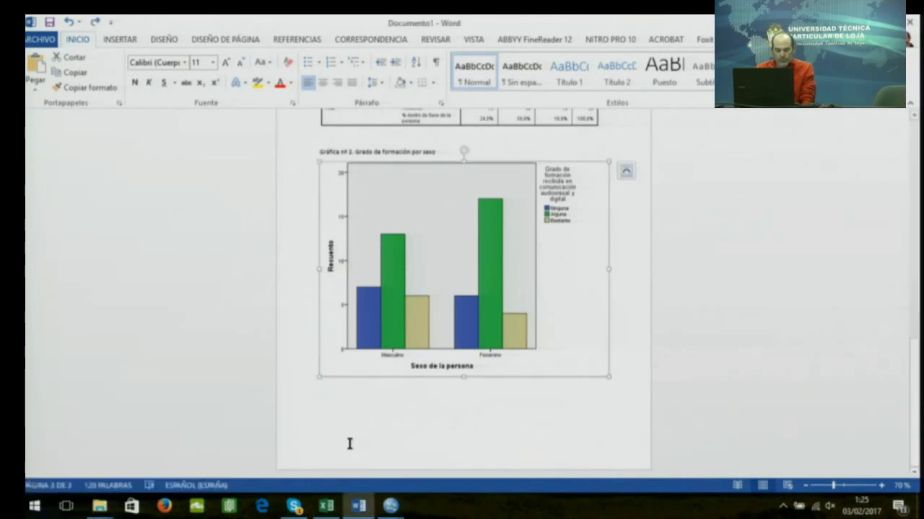
Switch to the SPSS data editor with MatrizProfesoresZamora.sav and look through the teacher records
left_click(390, 507)
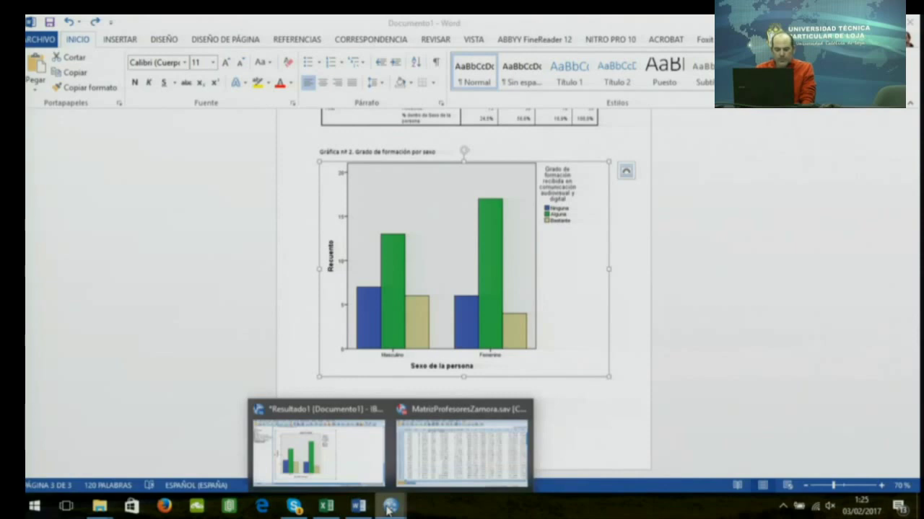
left_click(434, 460)
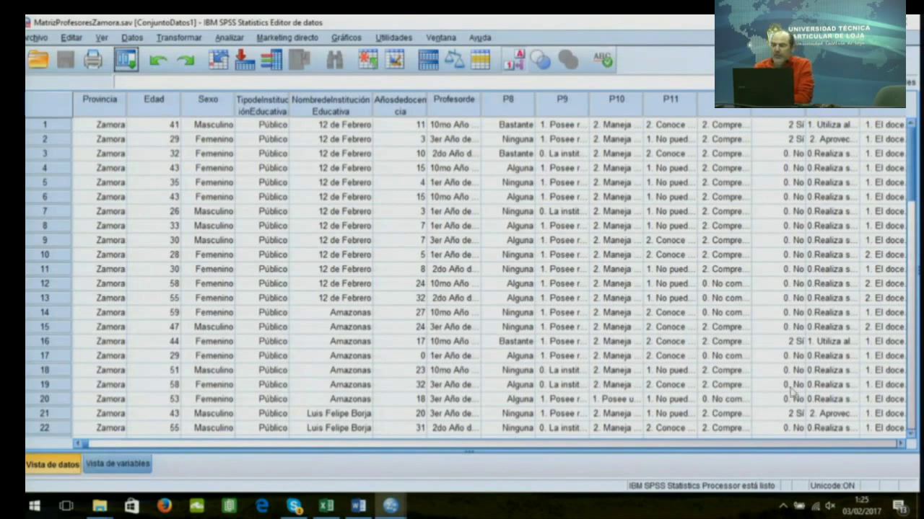
left_click(910, 280)
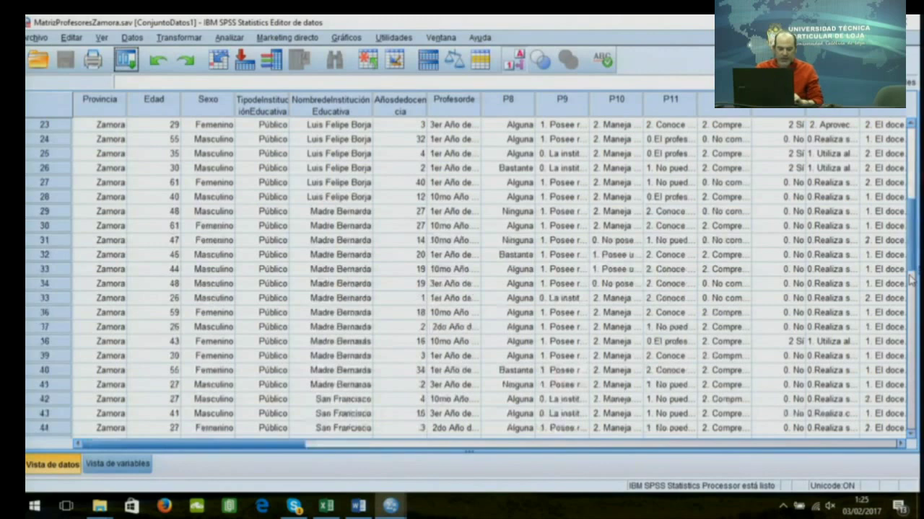
left_click(910, 279)
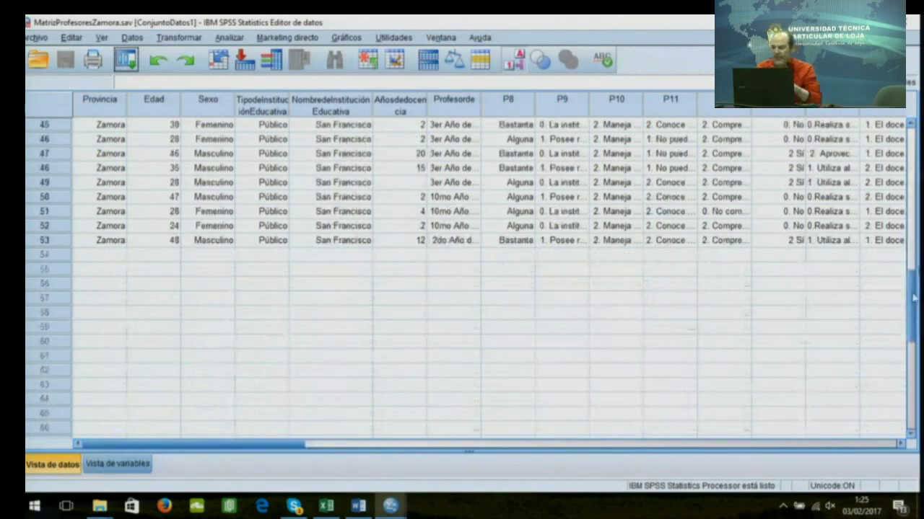
scroll(911, 294, "up", 1)
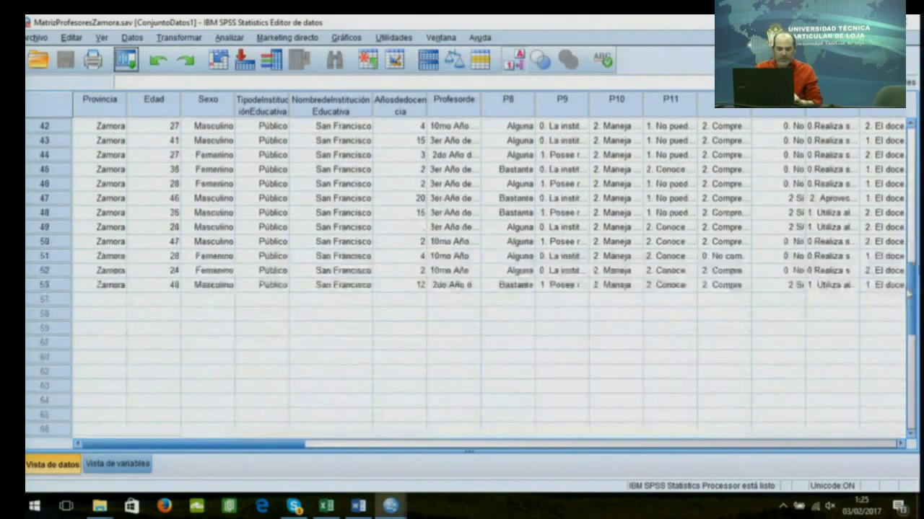
scroll(907, 292, "up", 8)
Show the variable definitions and widen the Valores column so the value labels can be read
left_click(117, 464)
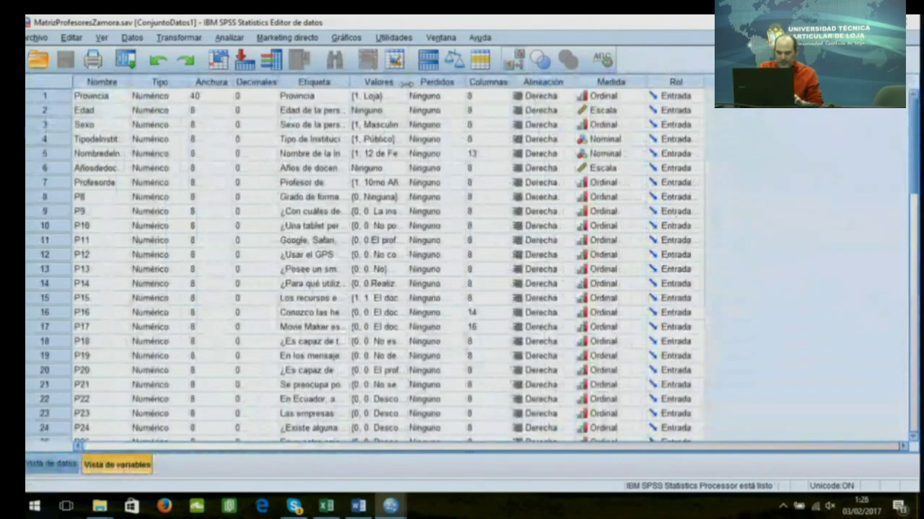
left_click_drag(408, 79, 534, 95)
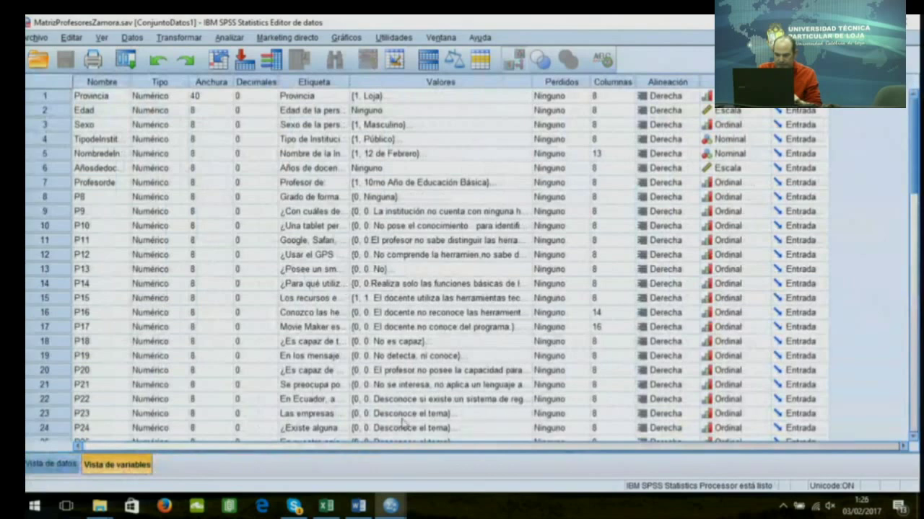
Examine the value labels defined for the variables P23, P24 and P25
left_click(377, 416)
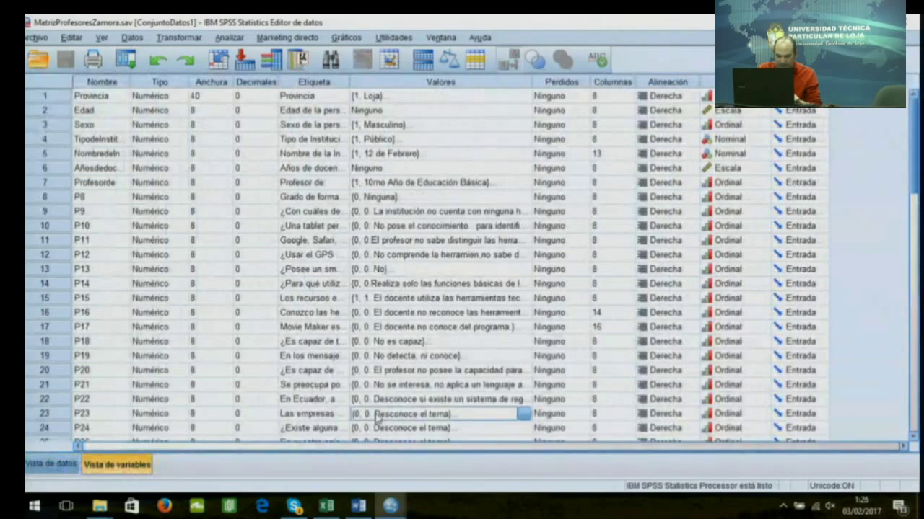
left_click(524, 414)
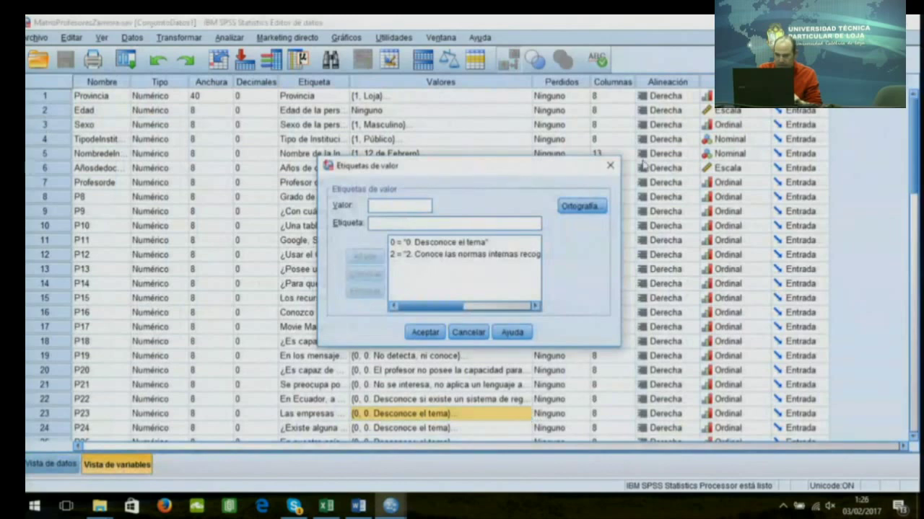
left_click(610, 168)
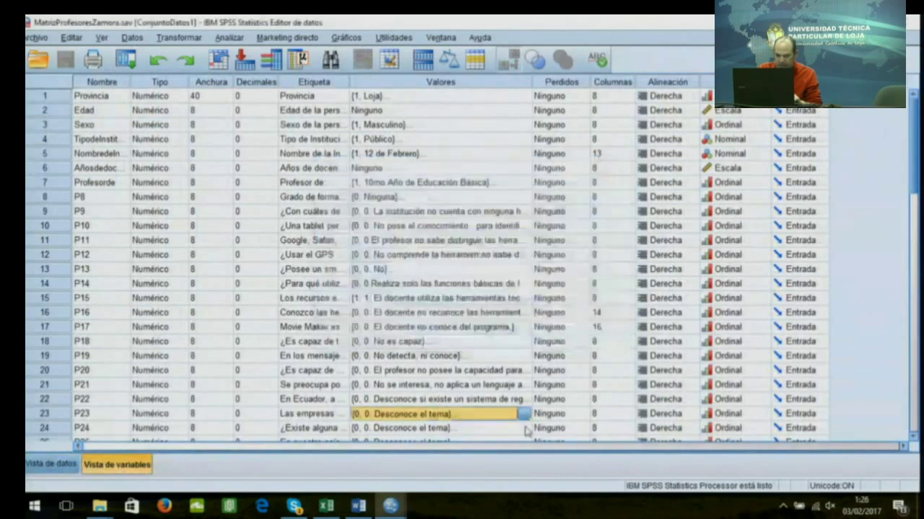
left_click(525, 431)
left_click(525, 429)
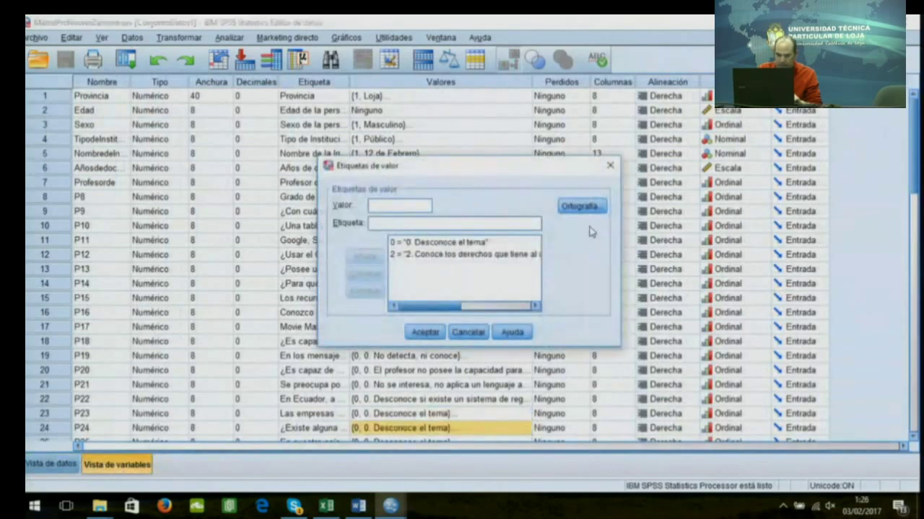
left_click(611, 166)
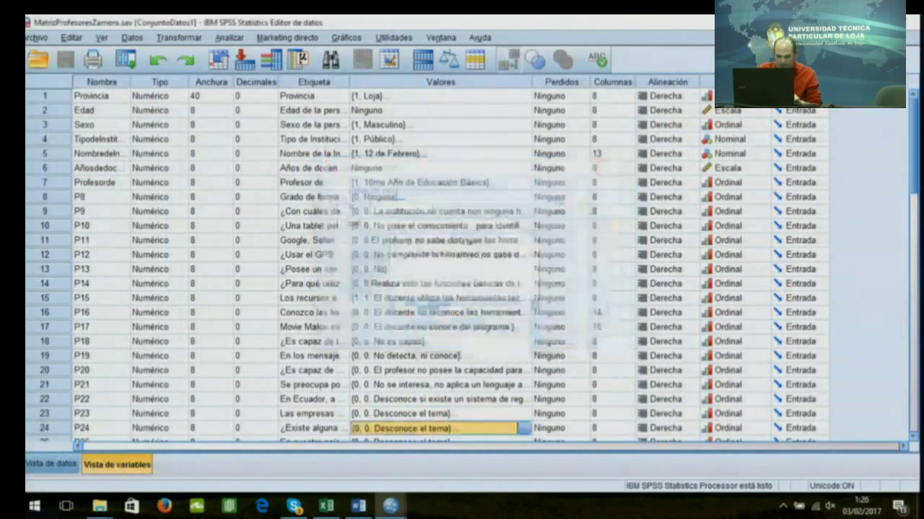
left_click(913, 437)
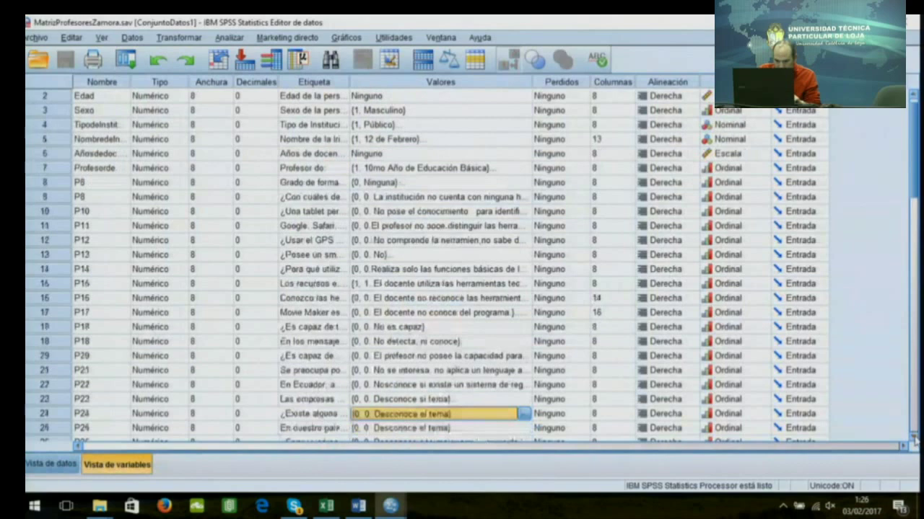
left_click(914, 438)
left_click(913, 438)
left_click(523, 327)
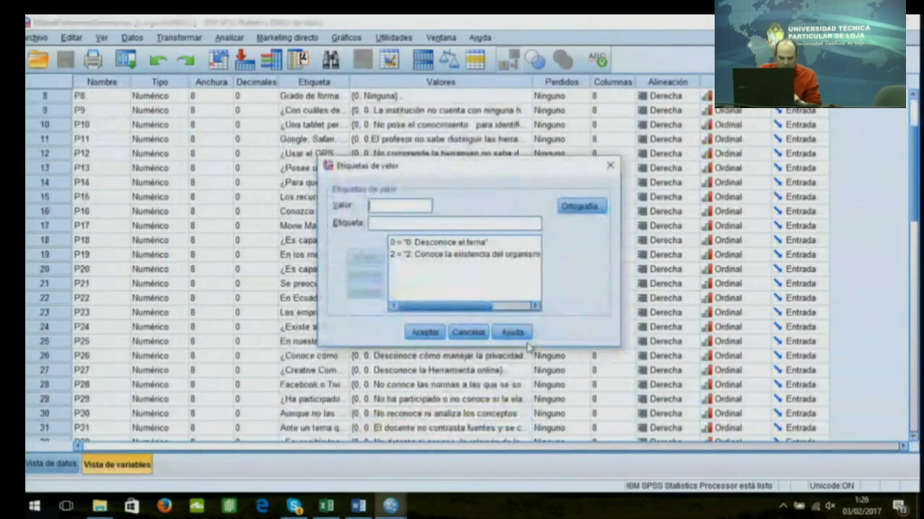
left_click(610, 166)
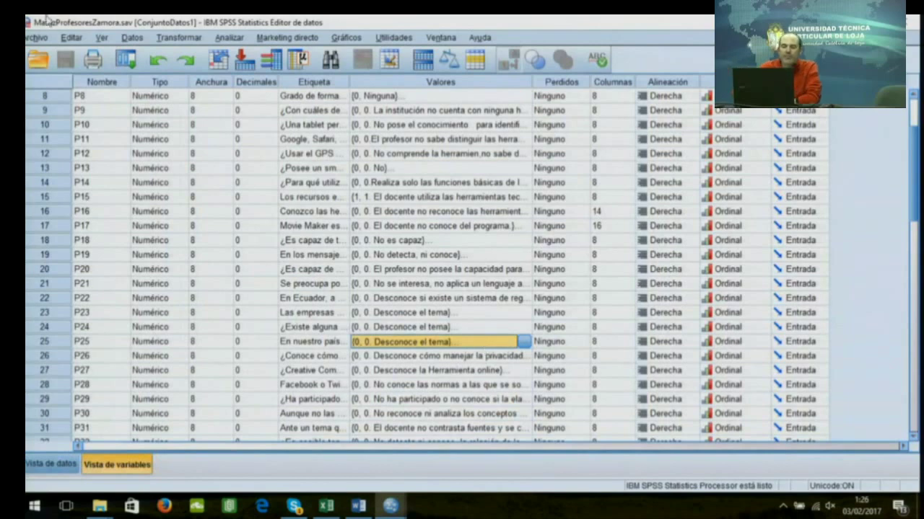
left_click(229, 38)
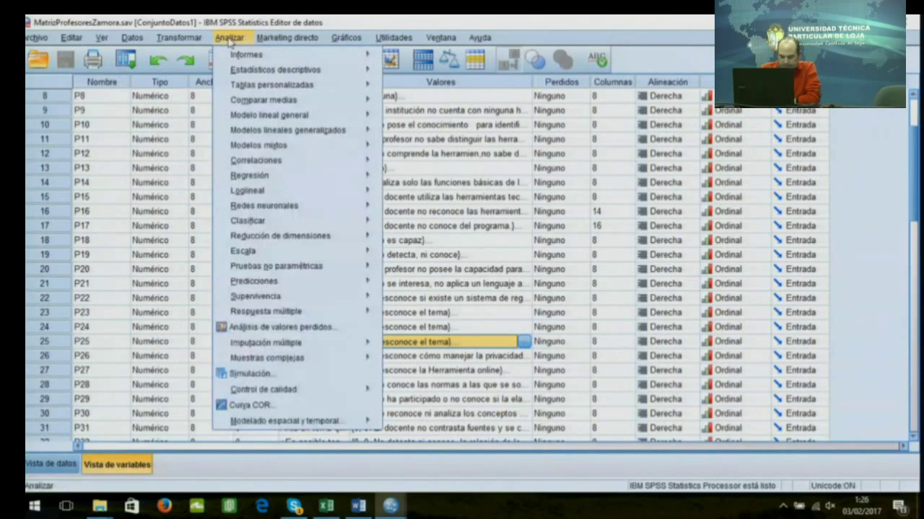
mouse_move(177, 41)
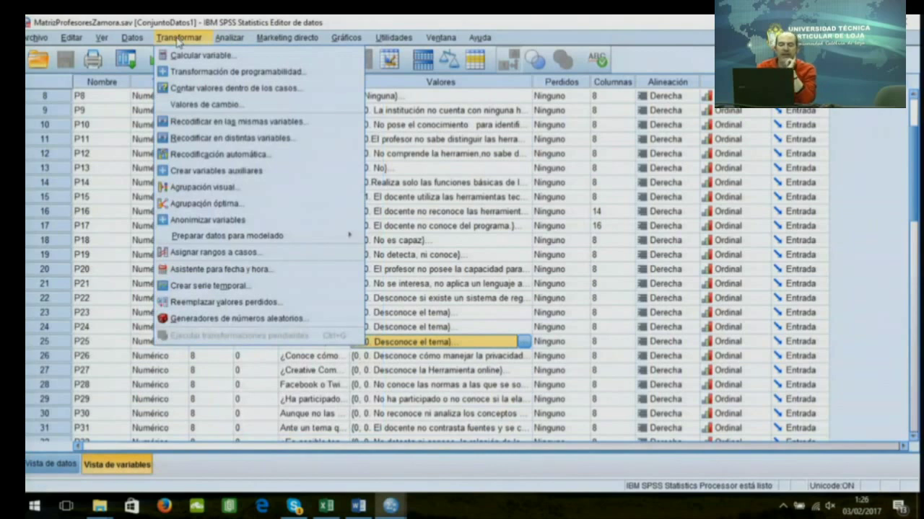
left_click(224, 141)
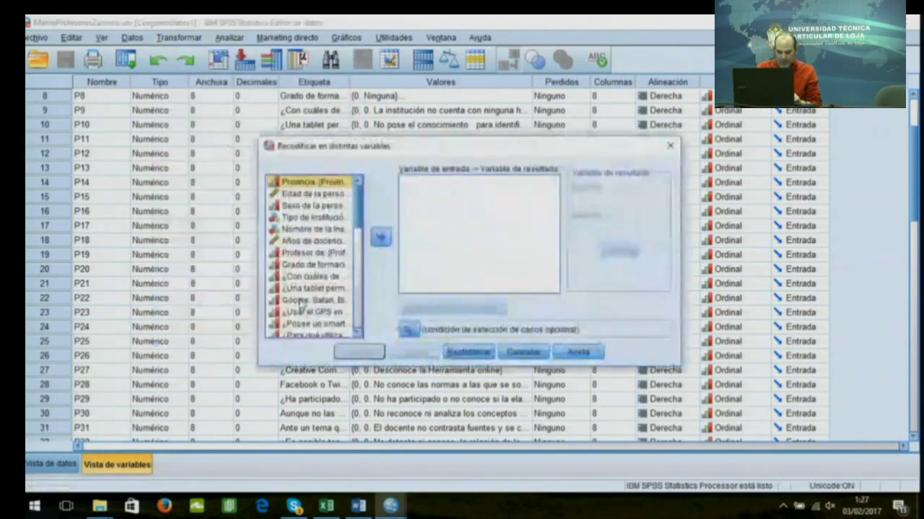
left_click(359, 273)
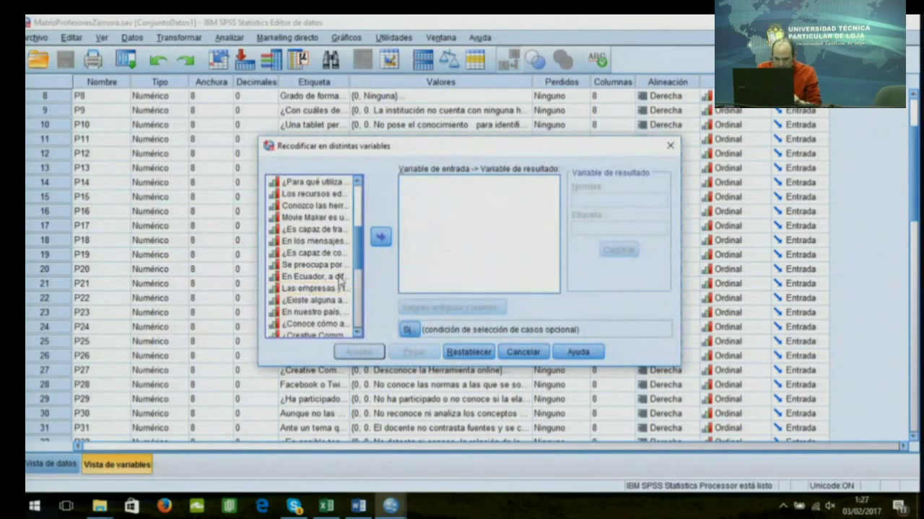
left_click(328, 290)
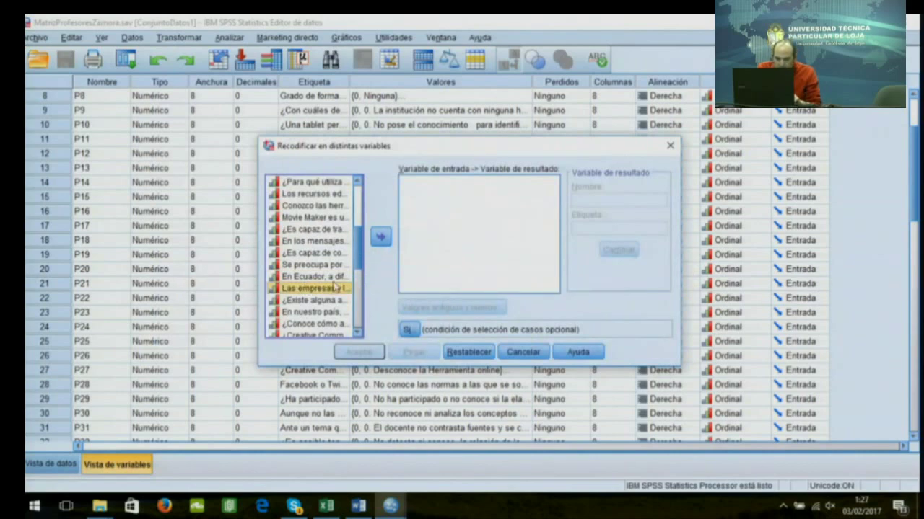
double_click(329, 290)
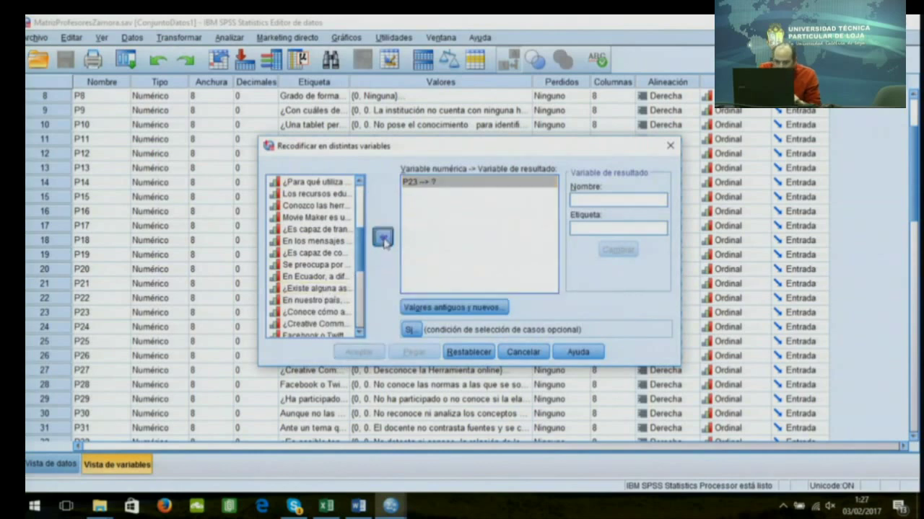
left_click(383, 237)
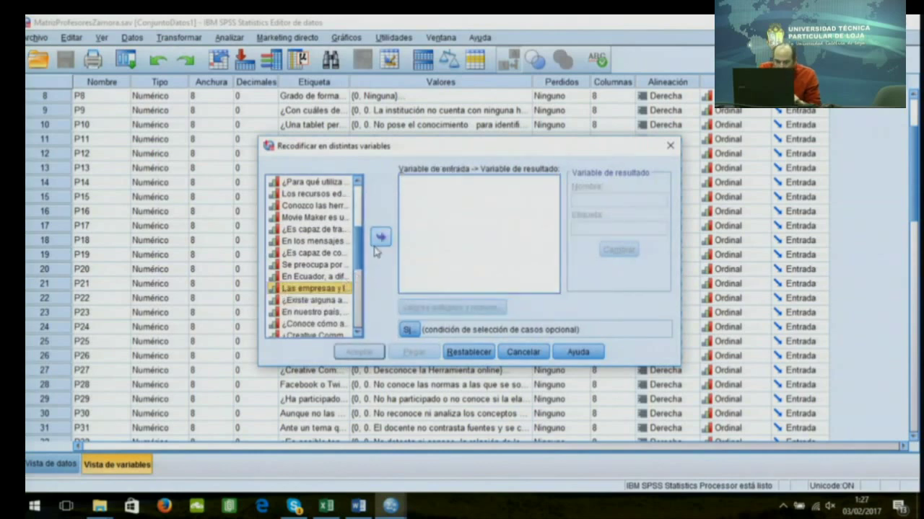
left_click(323, 279)
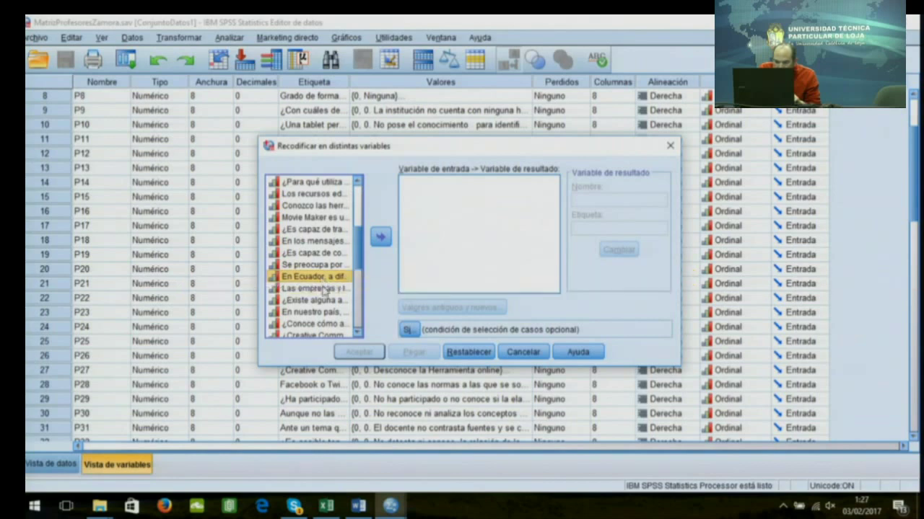
left_click(323, 288)
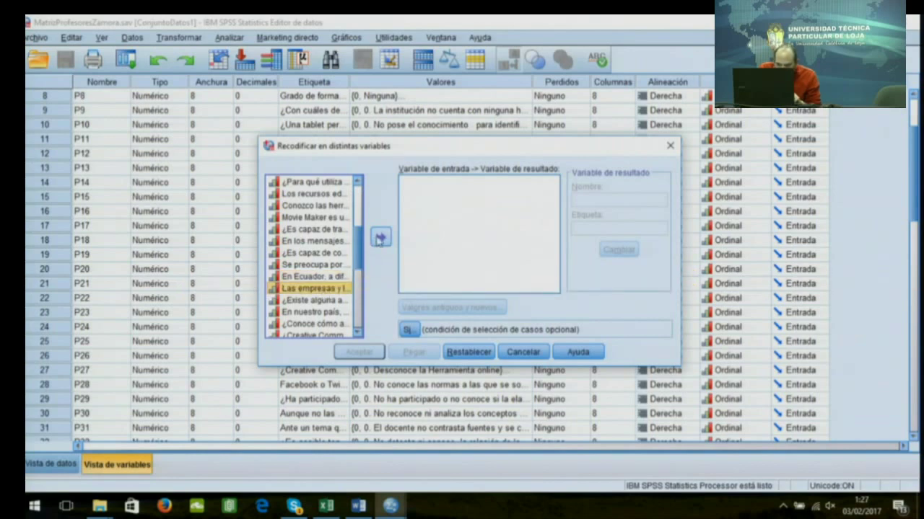
left_click(380, 238)
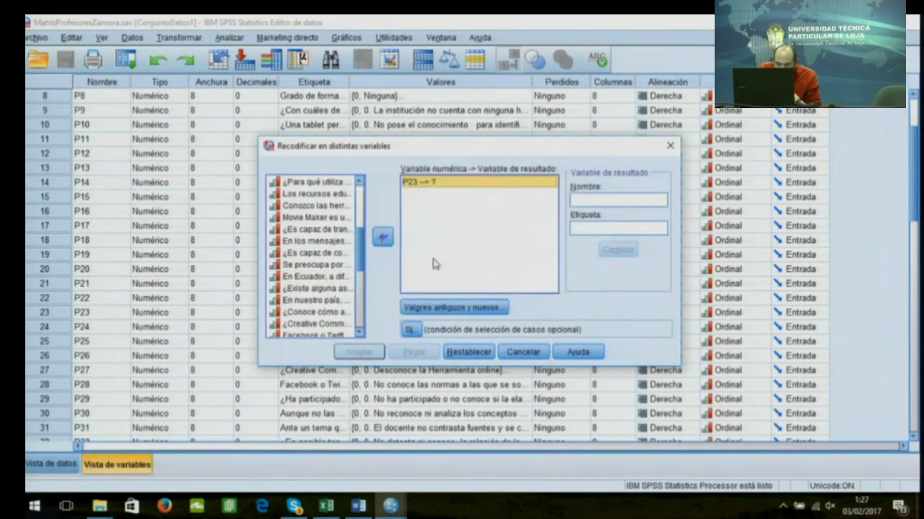
left_click(317, 289)
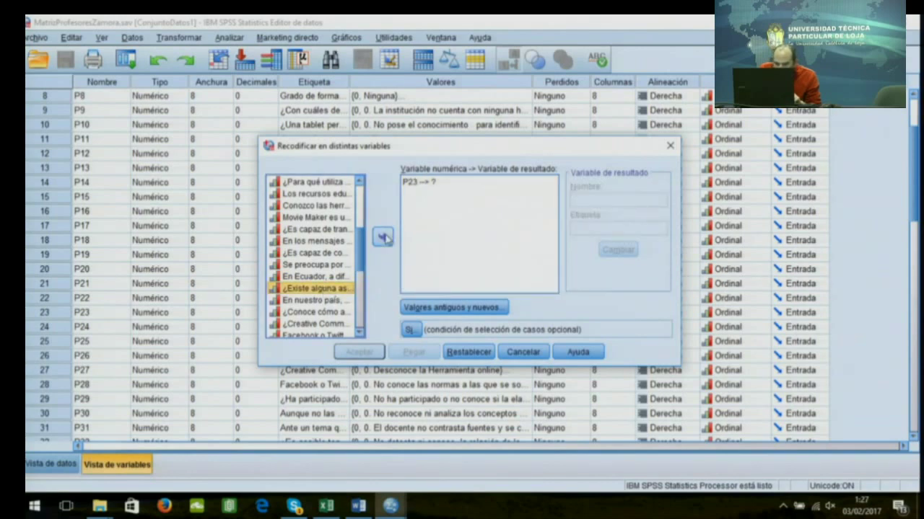
left_click(383, 237)
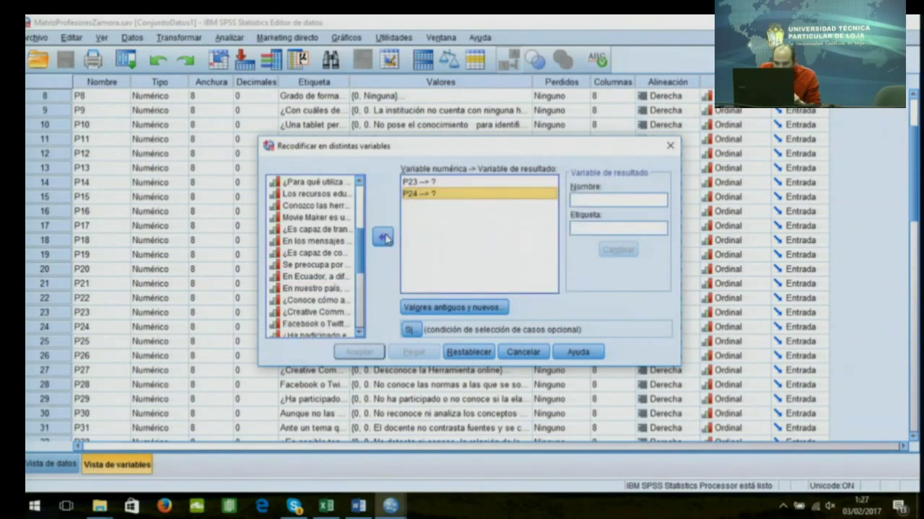
left_click(321, 289)
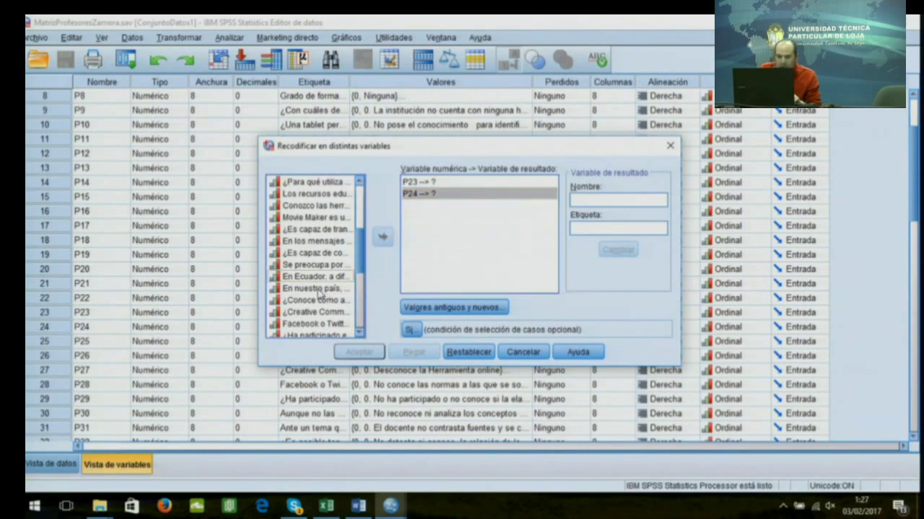
left_click(383, 238)
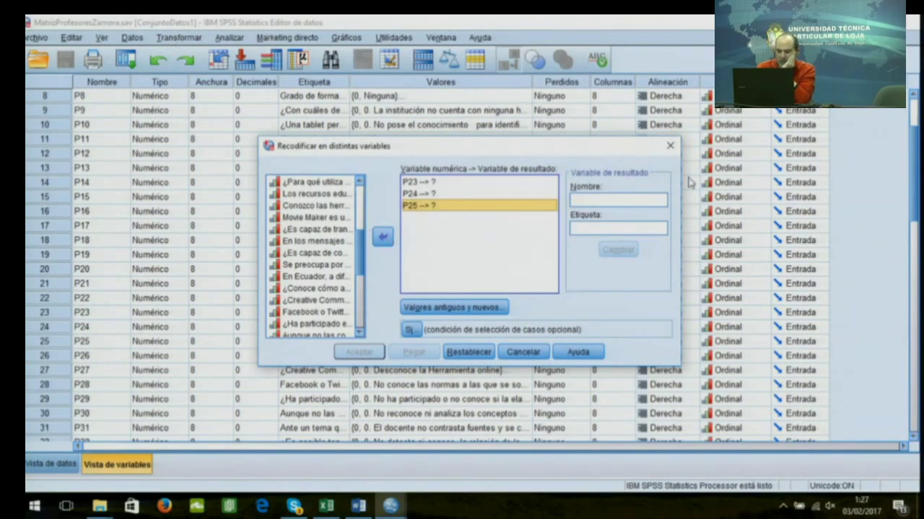
left_click(670, 147)
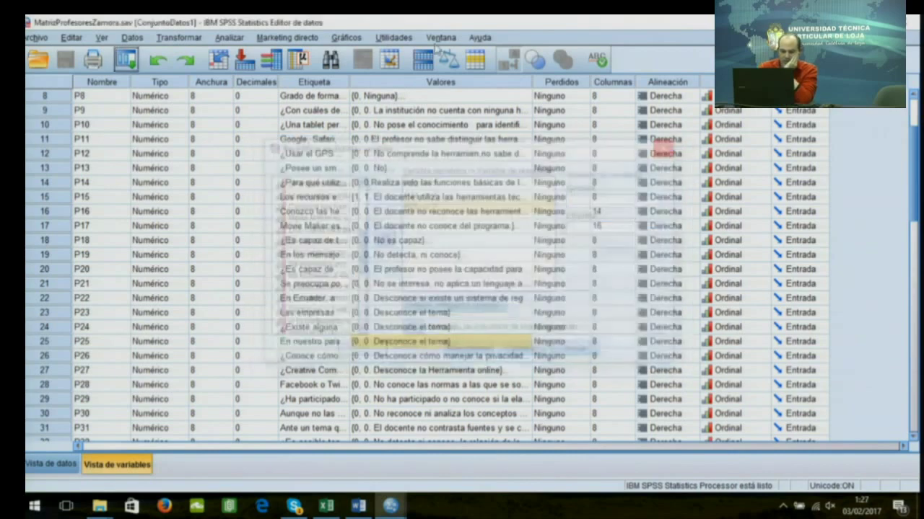
Start defining a multiple response variable set and add P23, the question beginning "Las empresas y los", to it
left_click(189, 39)
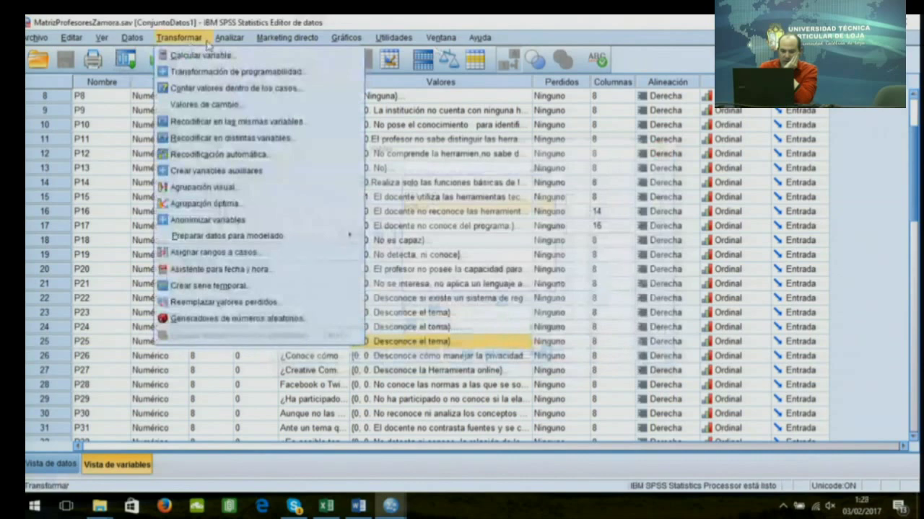
mouse_move(227, 41)
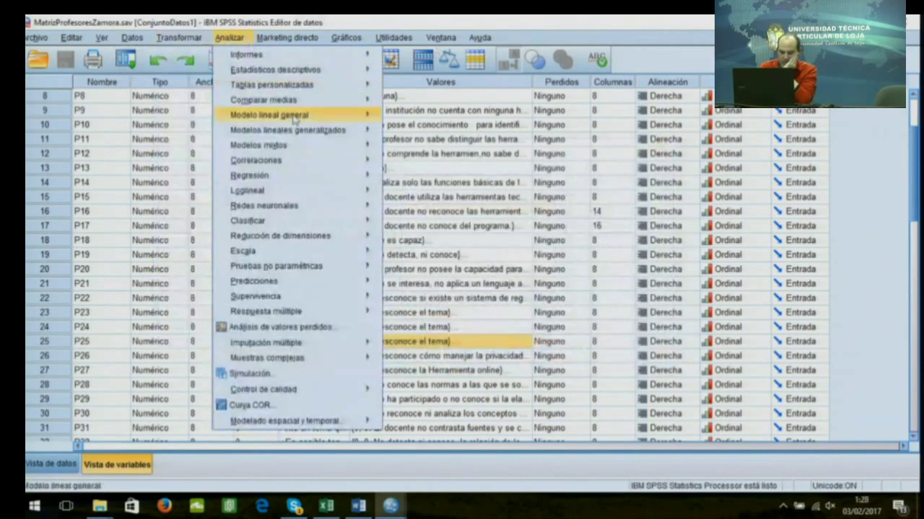
mouse_move(324, 252)
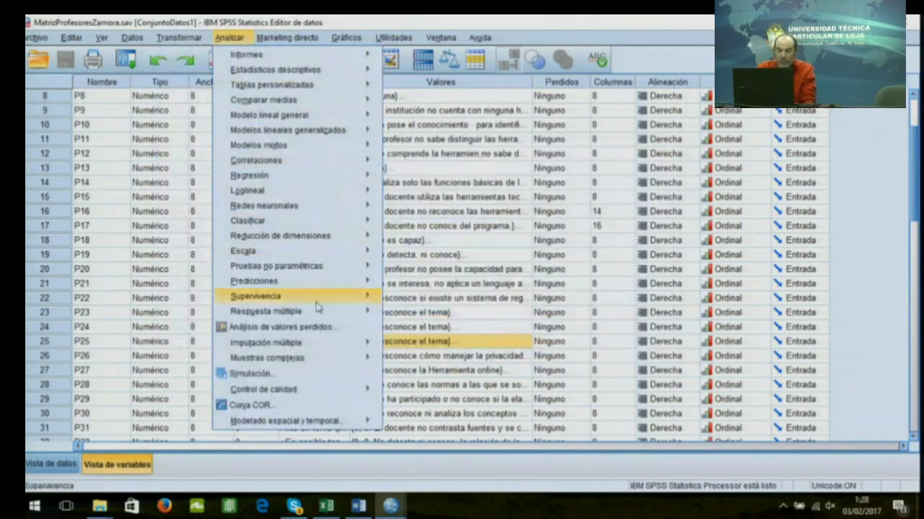
mouse_move(320, 316)
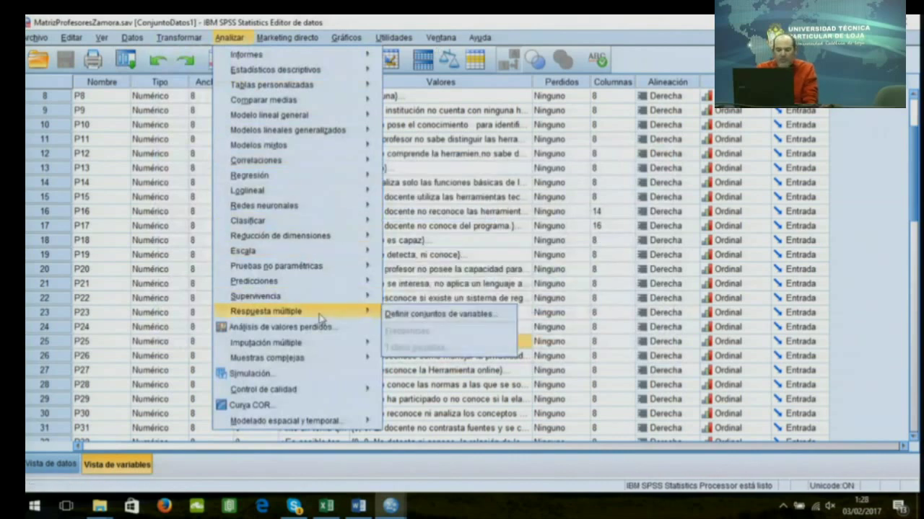
left_click(426, 315)
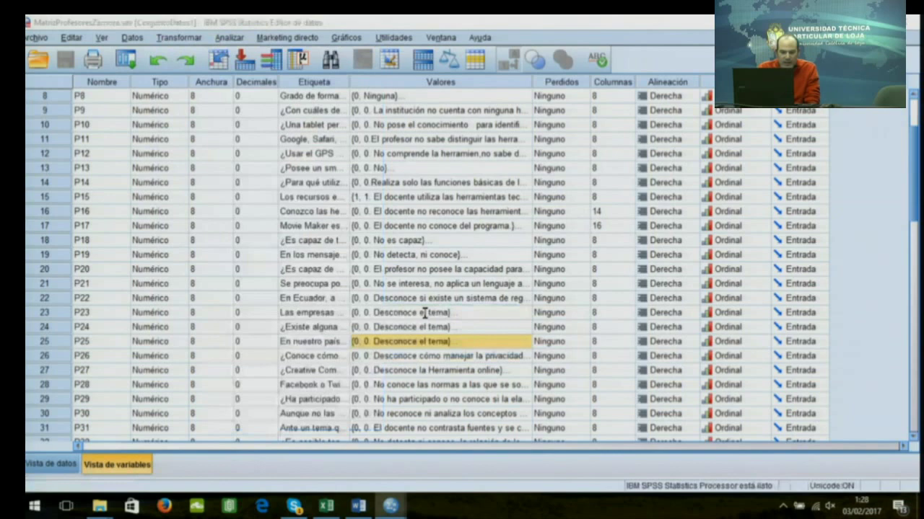
scroll(134, 105, "down", 2)
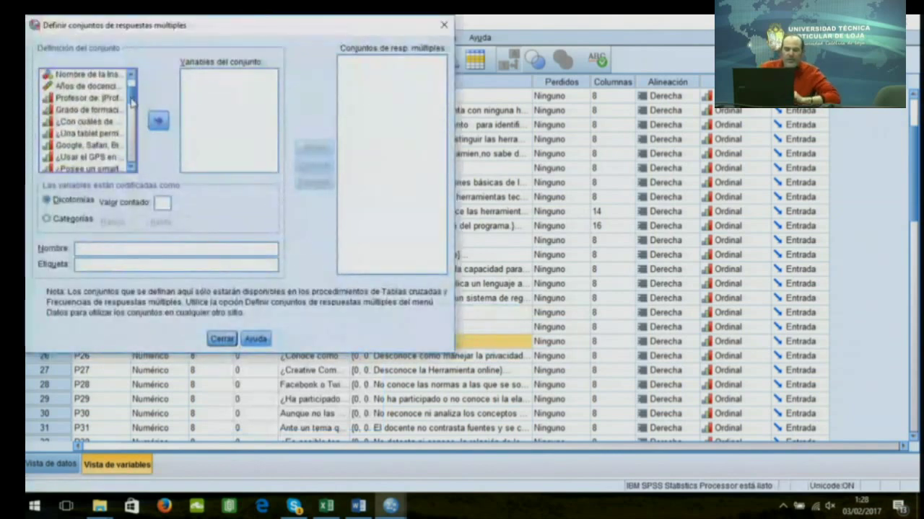
scroll(132, 103, "down", 1)
scroll(133, 106, "down", 1)
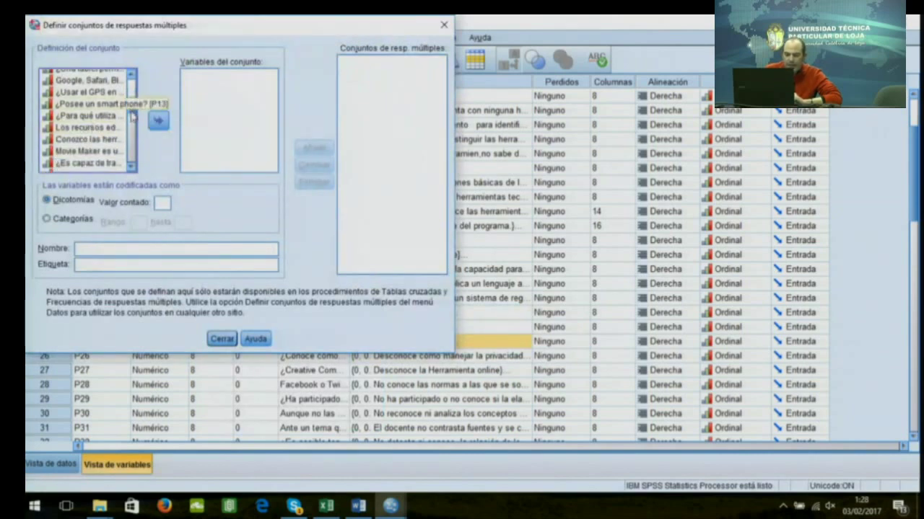
scroll(133, 123, "down", 2)
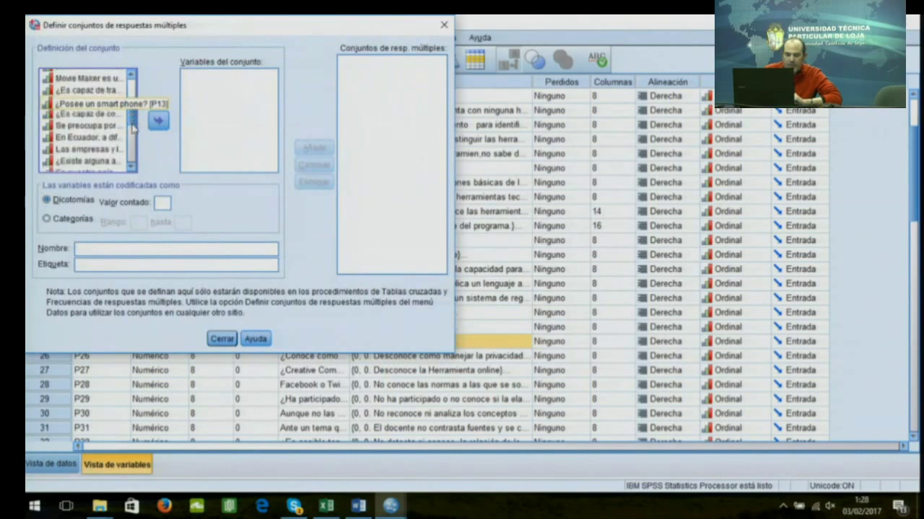
left_click(91, 149)
left_click(159, 121)
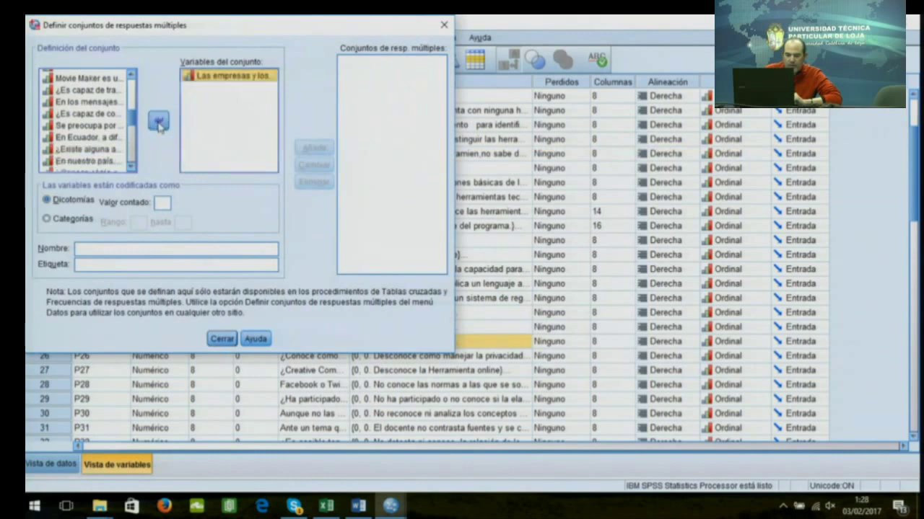
Add P24 ("¿Existe alguna asociación...") and P25 ("En nuestro país...") to the variables of the multiple response set
left_click(96, 150)
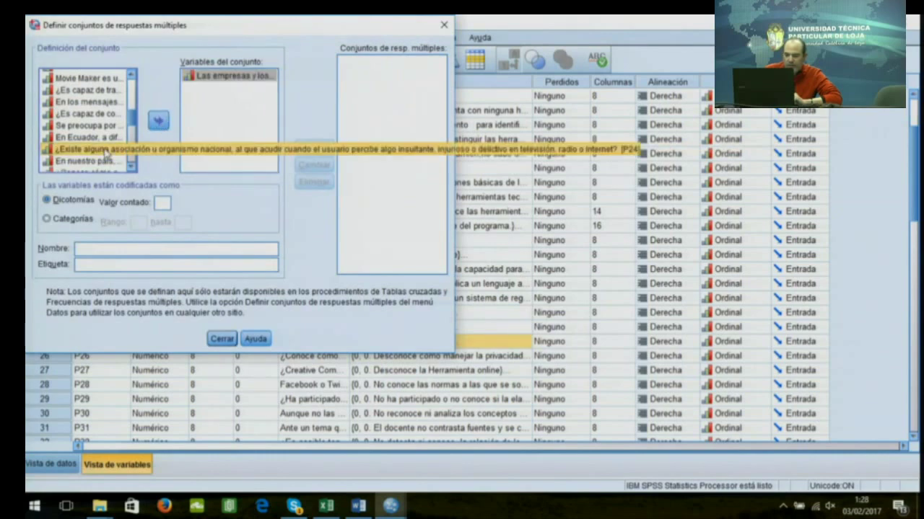
left_click(159, 121)
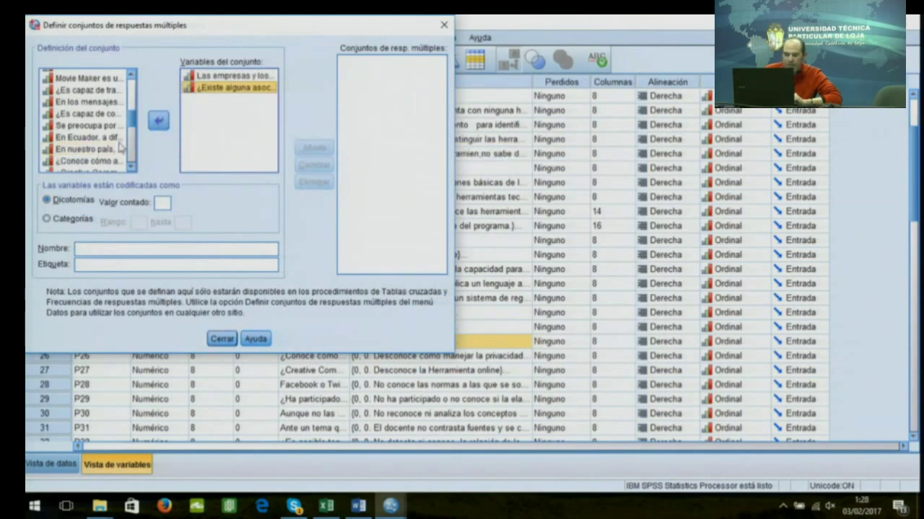
left_click(86, 150)
left_click(155, 127)
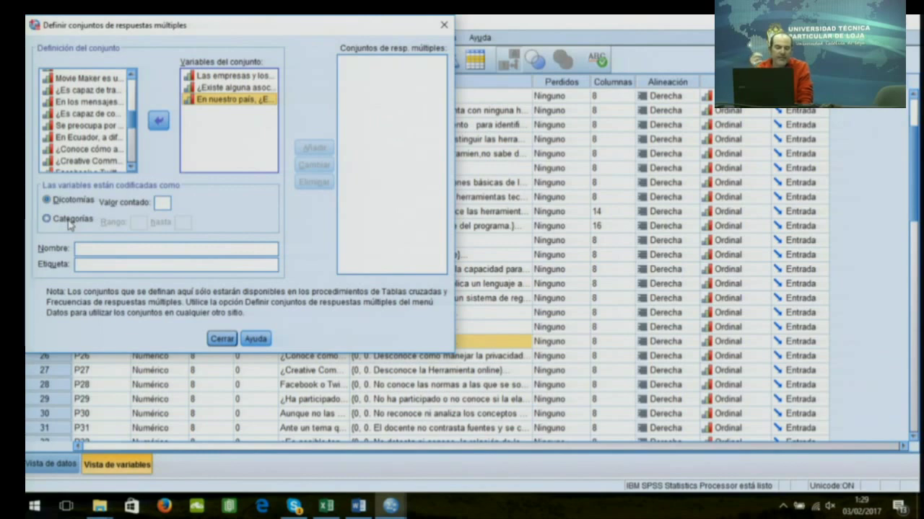
left_click(47, 219)
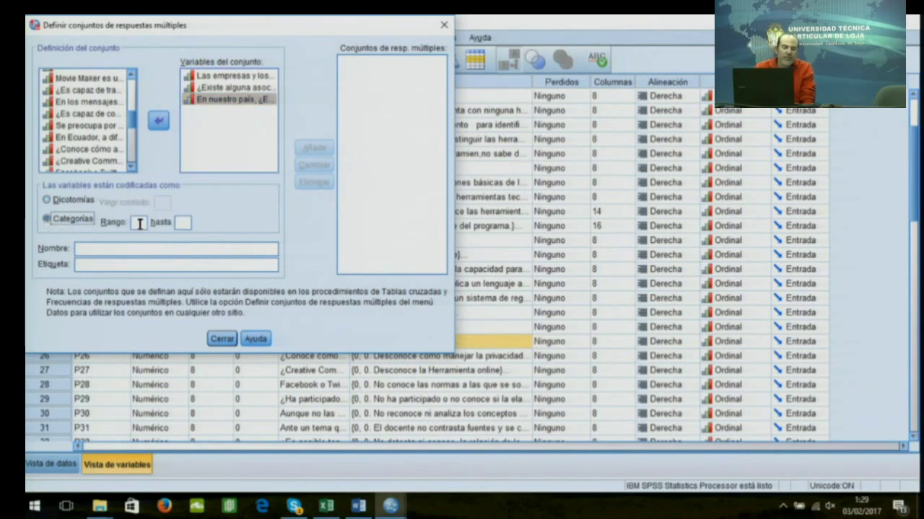
left_click(140, 223)
type("1")
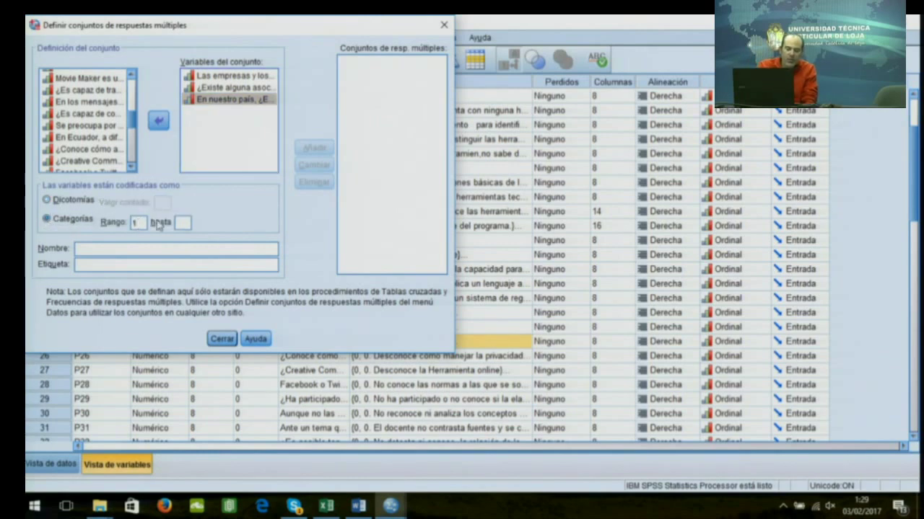
left_click(187, 223)
type("3")
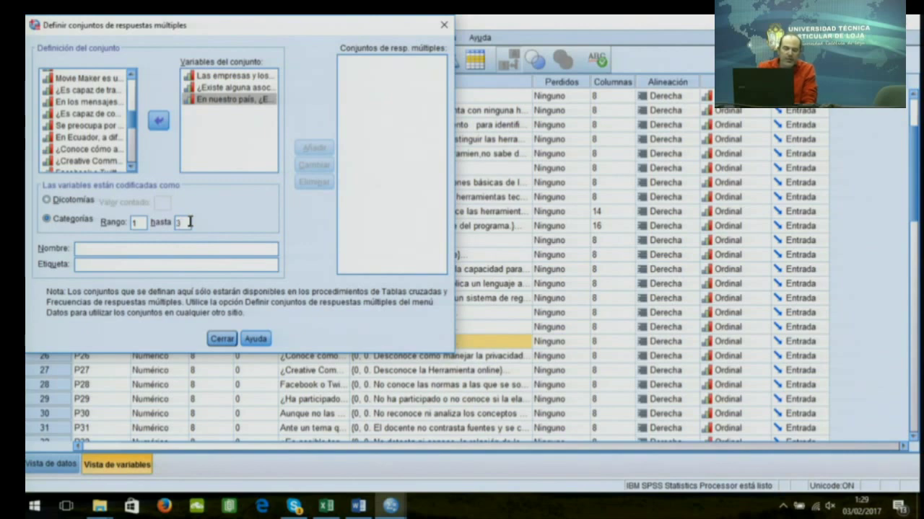
key("BackSpace")
double_click(144, 224)
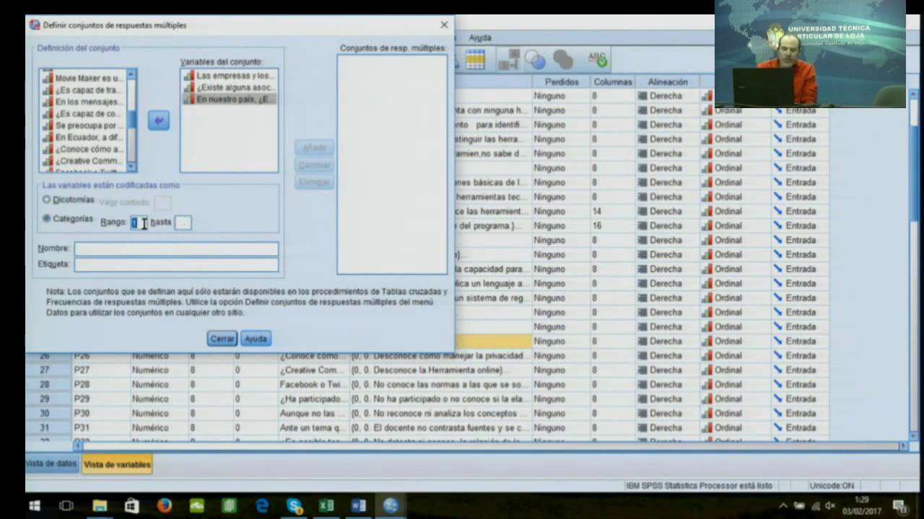
key("BackSpace")
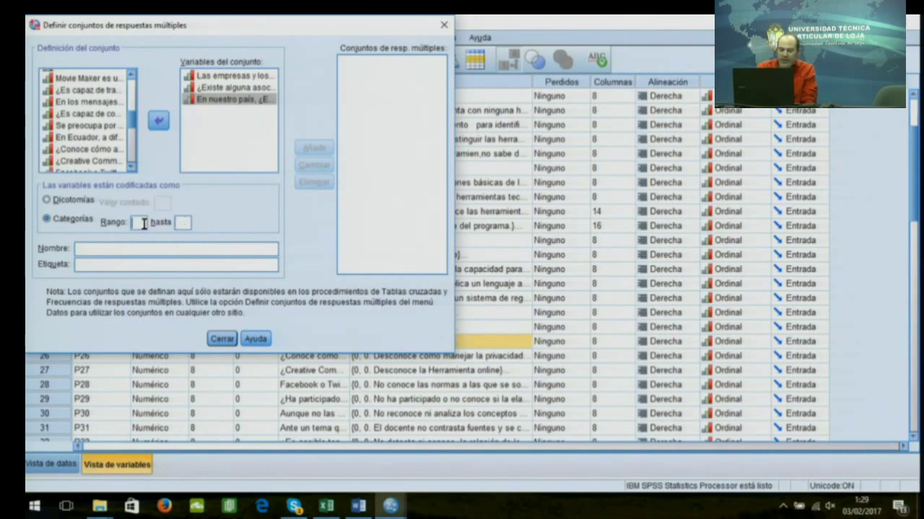
left_click(47, 201)
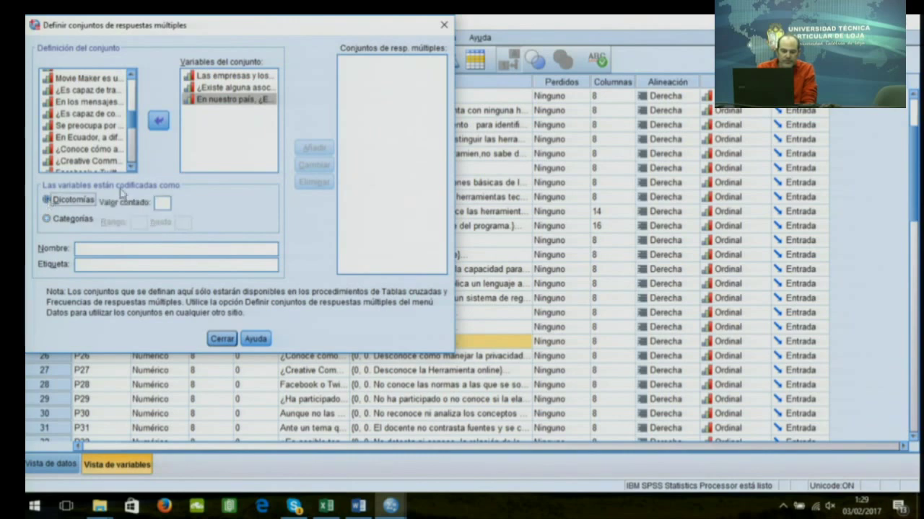
Name the multiple response set "moralidad" and label it "moralidad en televisión"
left_click(97, 249)
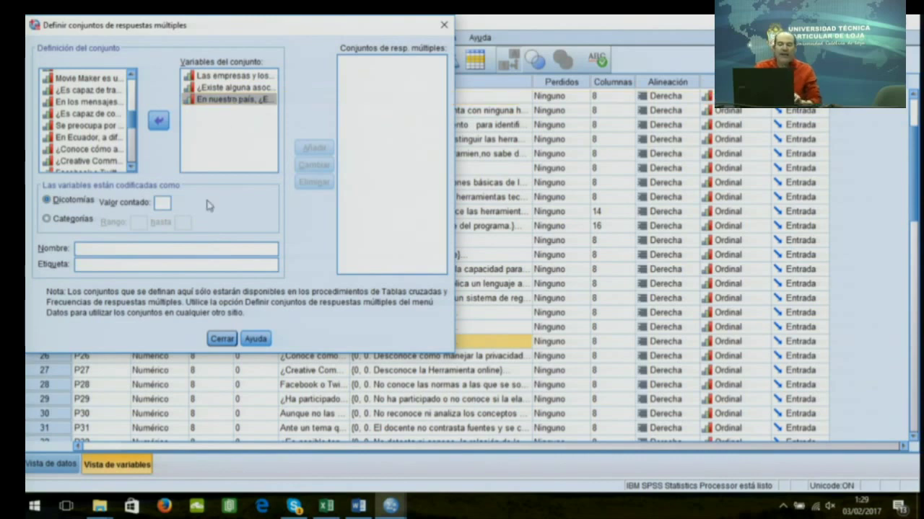
left_click(116, 247)
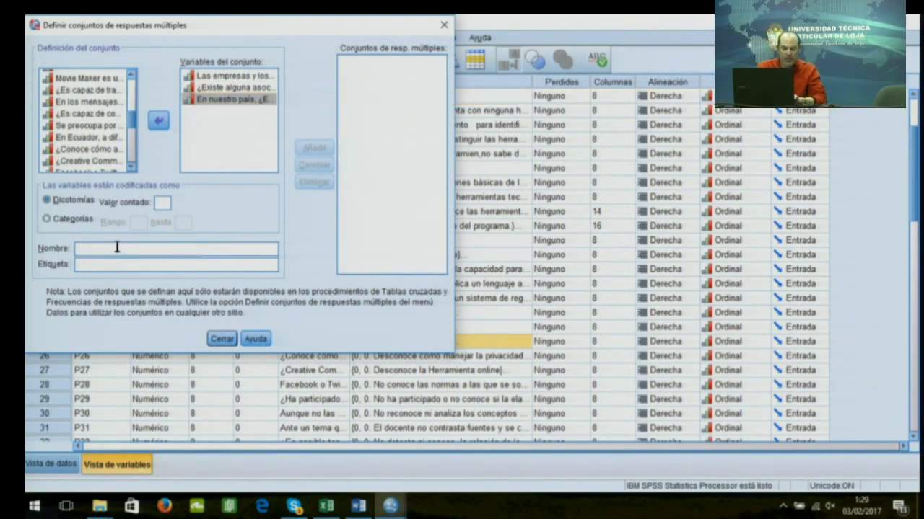
type("mora")
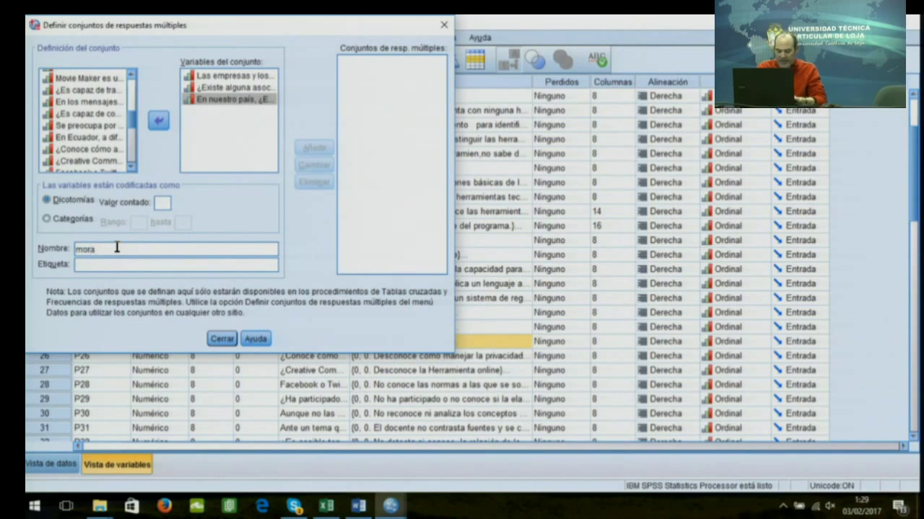
type("lidad")
left_click(96, 265)
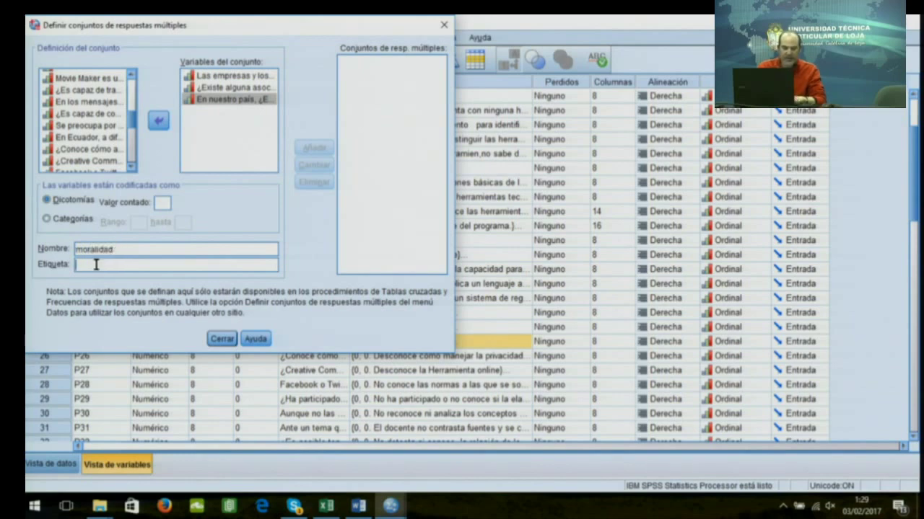
type("moralidad d")
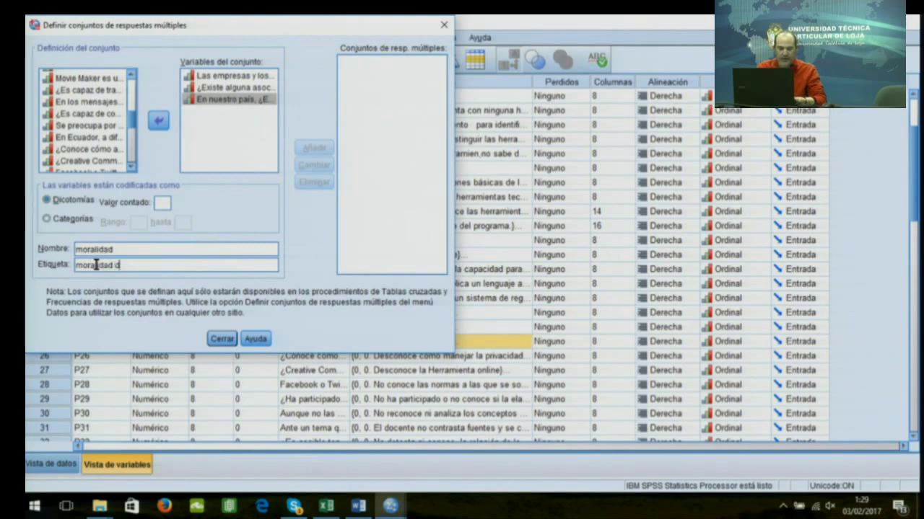
key("BackSpace")
type("en tele")
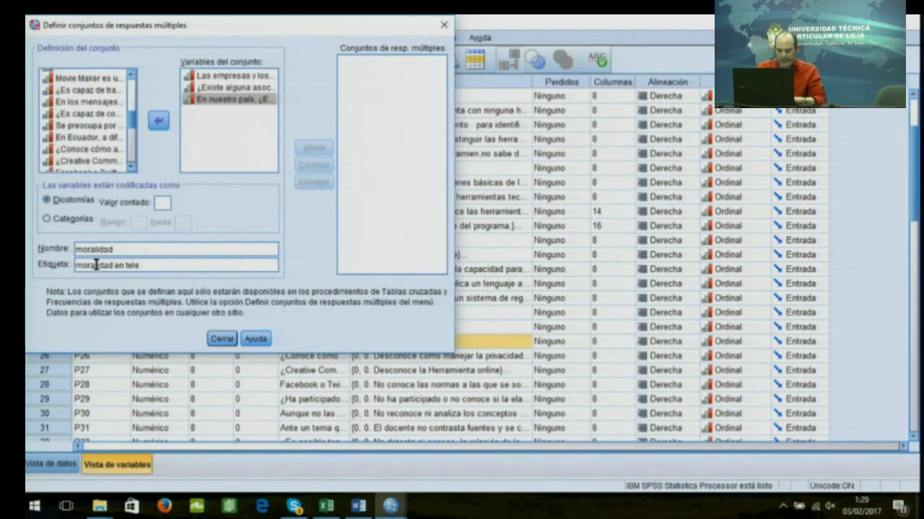
type("visi")
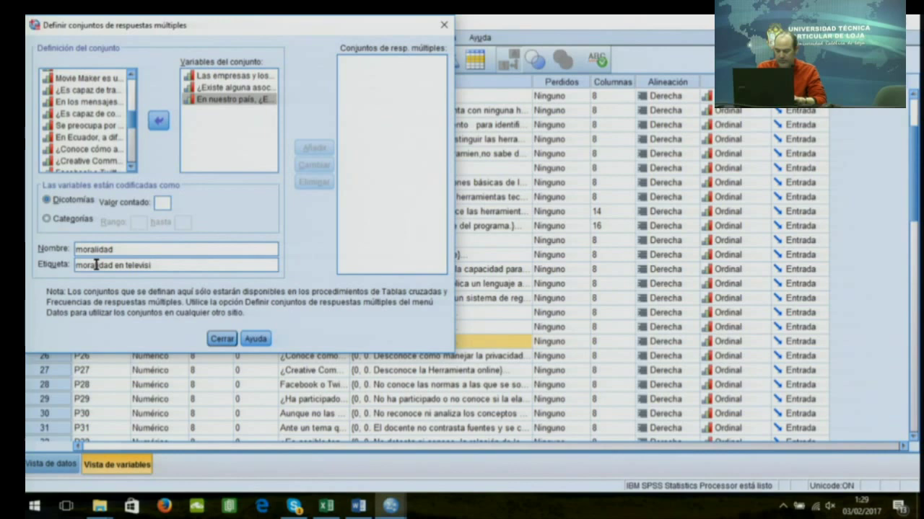
type("ón")
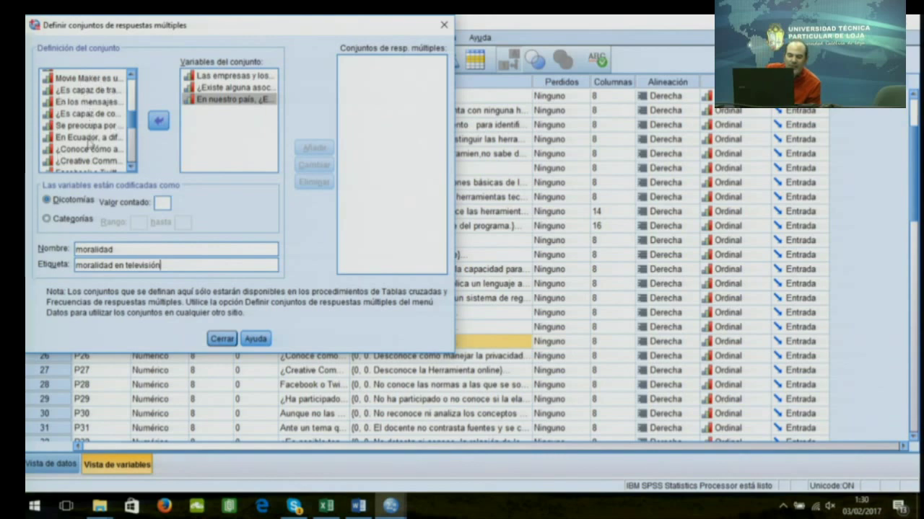
double_click(127, 248)
left_click(127, 248)
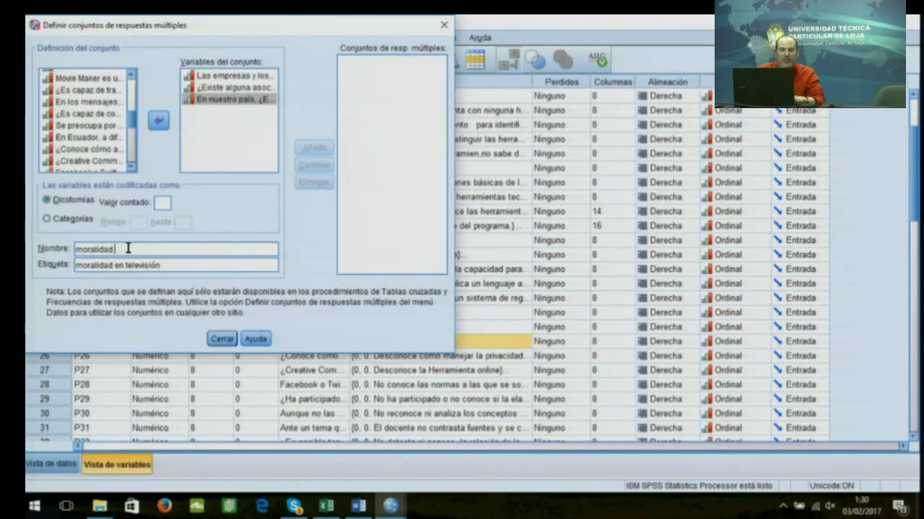
type("fkdsdlkfdsf")
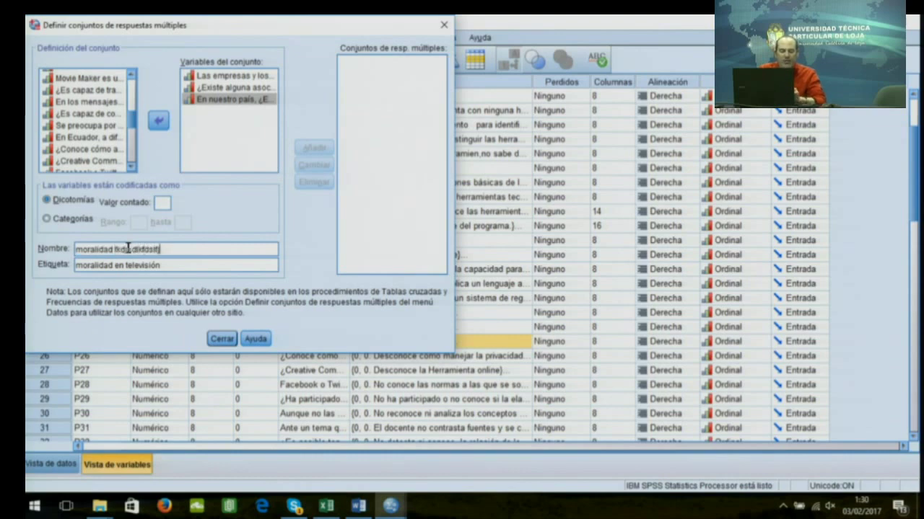
key("BackSpace")
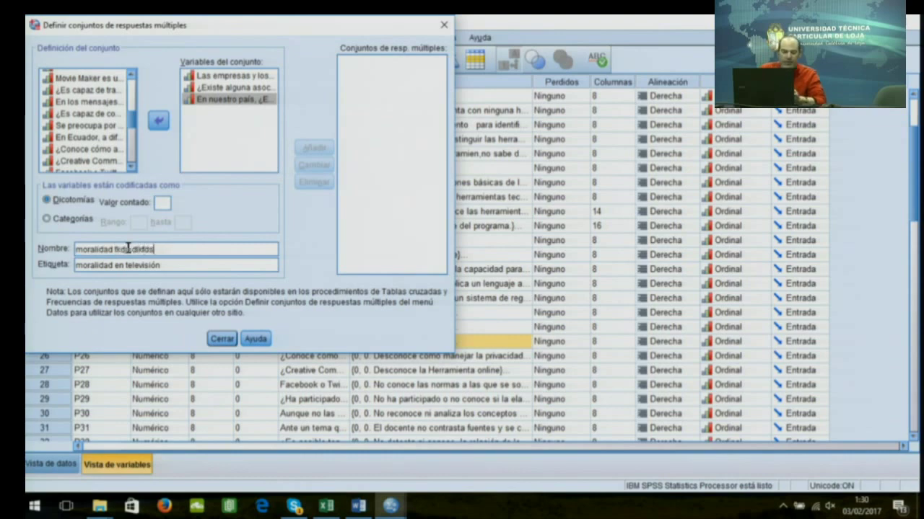
key("BackSpace")
key("BackSpace")
key("BackSpace")
key("BackSpace")
key("BackSpace")
key("BackSpace")
key("BackSpace")
key("BackSpace")
key("BackSpace")
key("BackSpace")
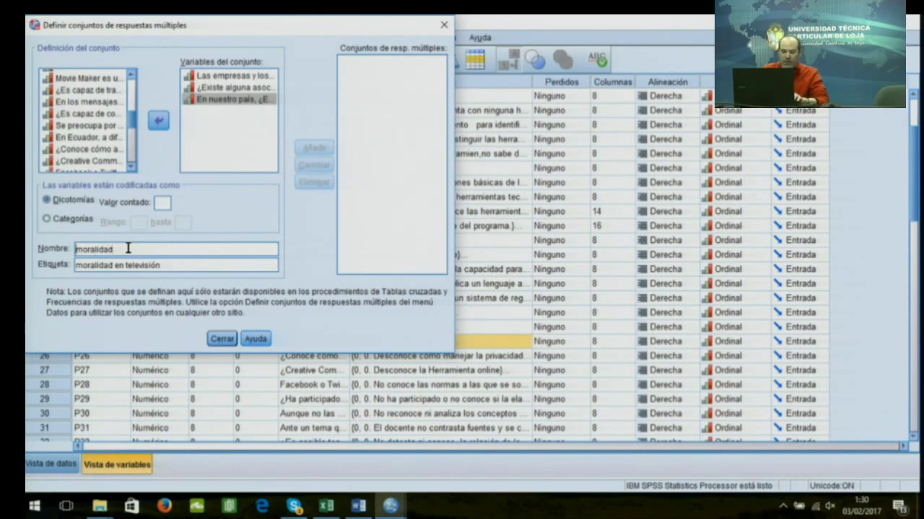
Replace the multiple response set's name with P100
key("Home")
type("P")
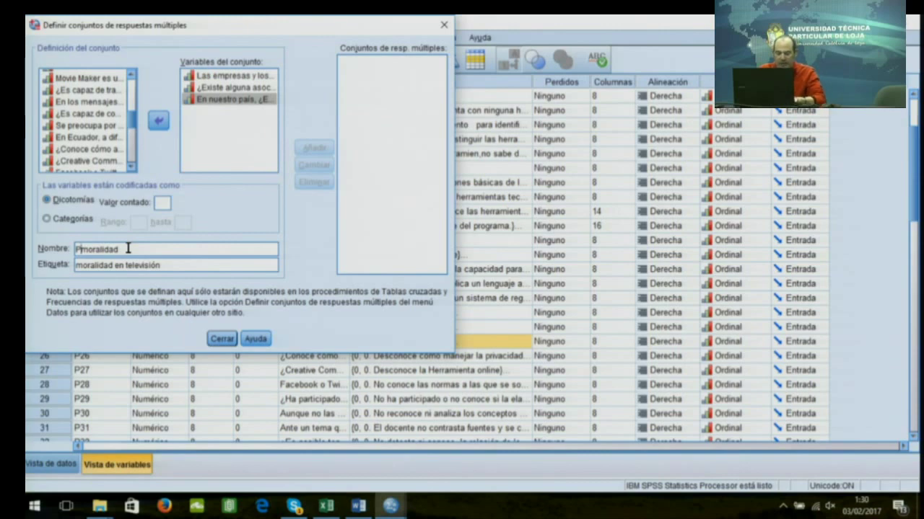
type("100")
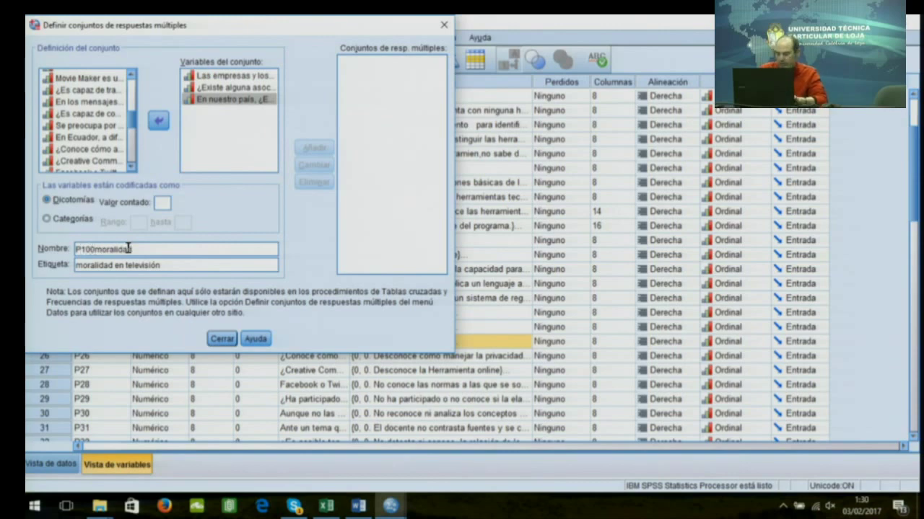
key("Delete")
key("Delete")
key("Delete")
key("Delete")
key("Delete")
key("Delete")
key("Delete")
key("Delete")
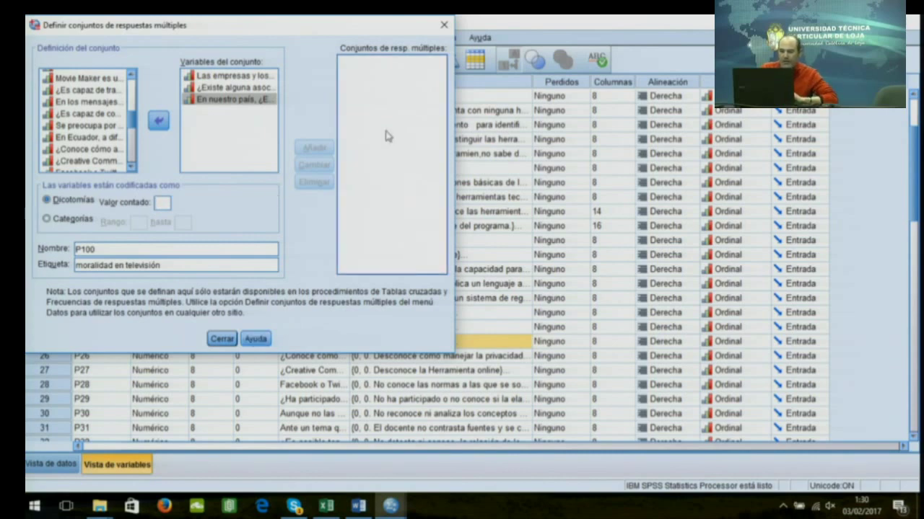
Set the counted value of the dichotomies to 2, add P100 to the multiple response sets and finish the definition
left_click(227, 148)
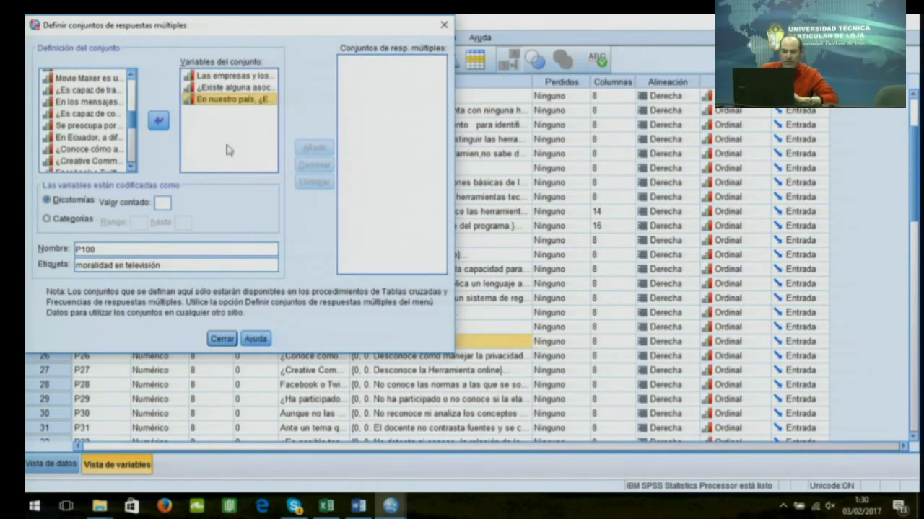
left_click(166, 204)
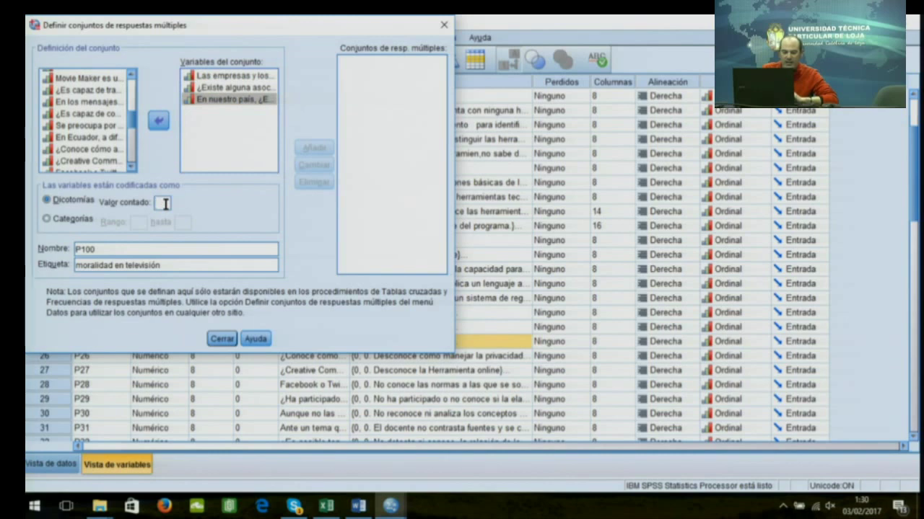
type("2")
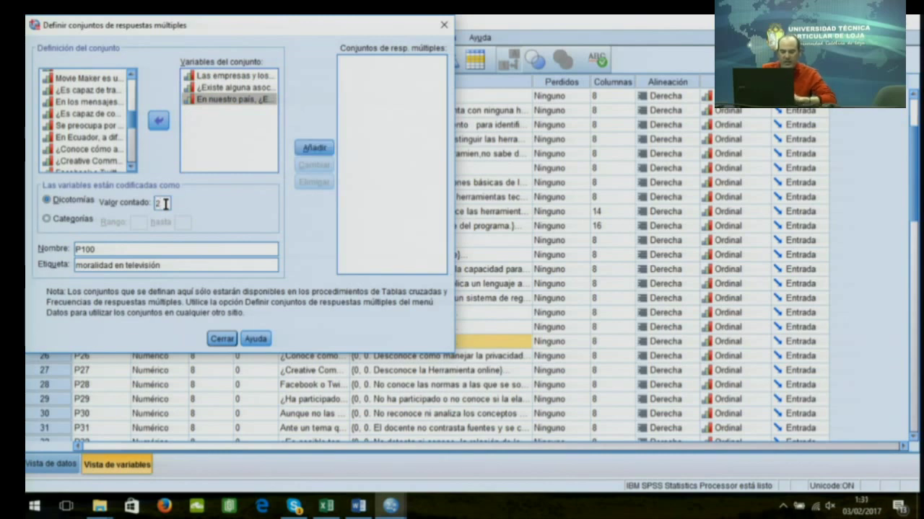
left_click(315, 148)
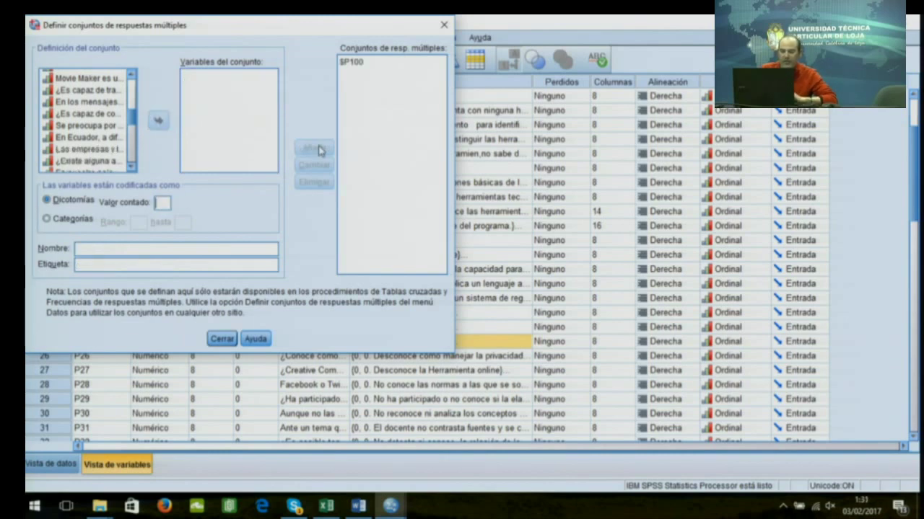
left_click(226, 343)
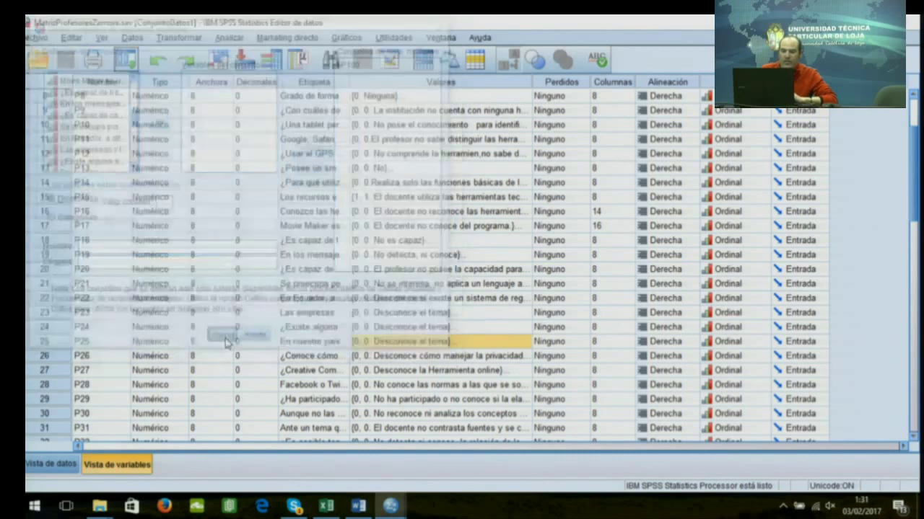
Run multiple response frequencies for the set $P100
left_click(229, 36)
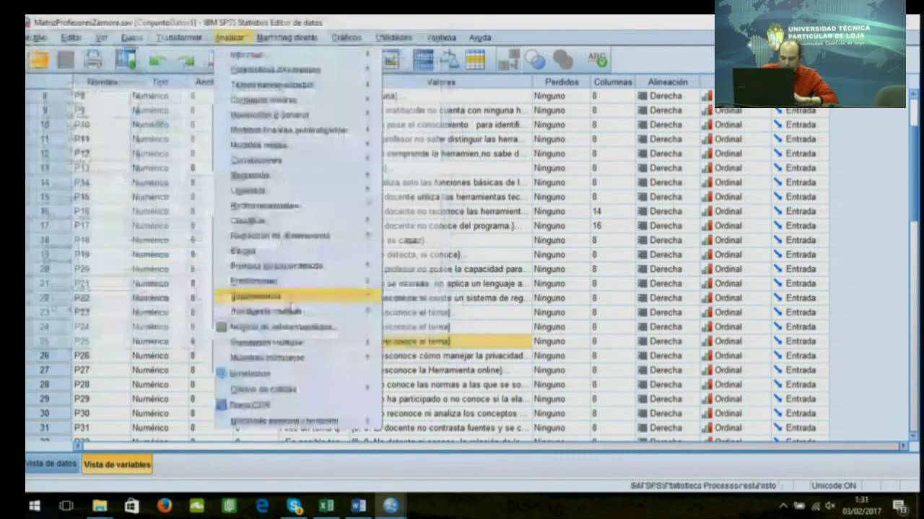
mouse_move(303, 311)
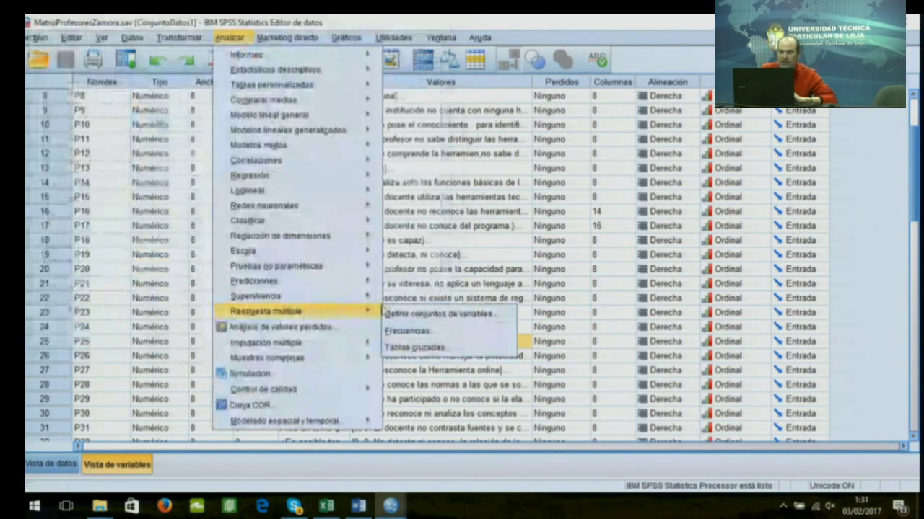
left_click(433, 332)
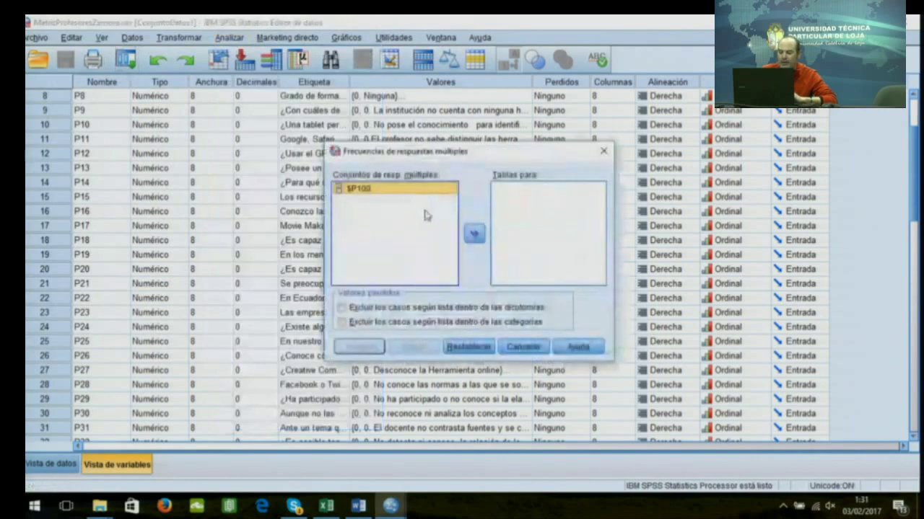
left_click(475, 235)
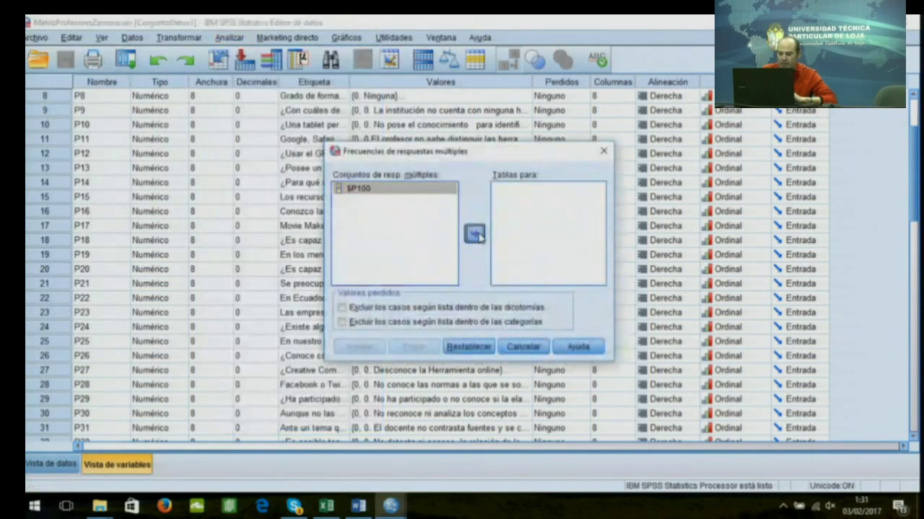
left_click(371, 347)
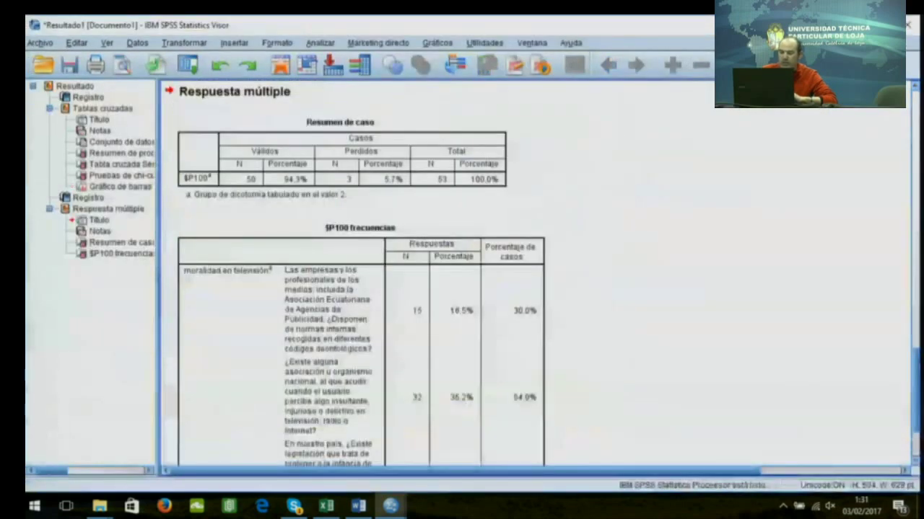
Review the $P100 frequencies table in the output and copy it
scroll(361, 289, "down", 3)
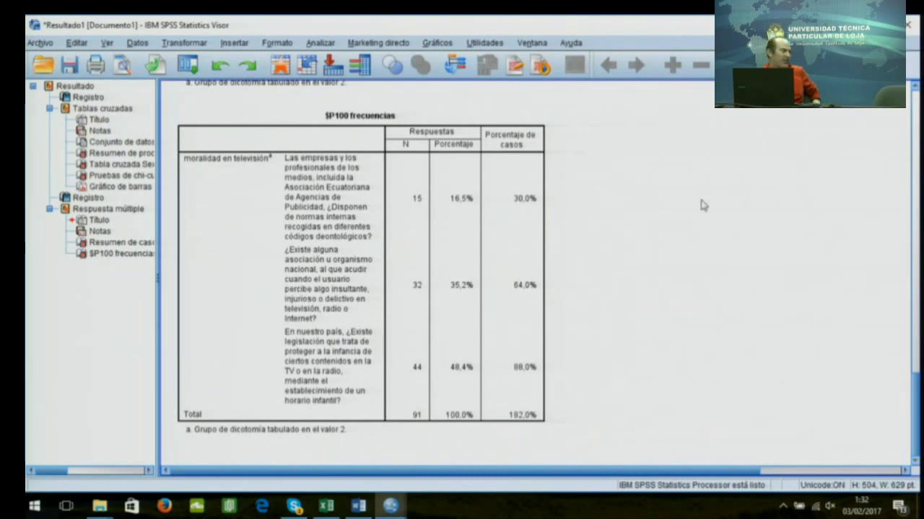
left_click(540, 270)
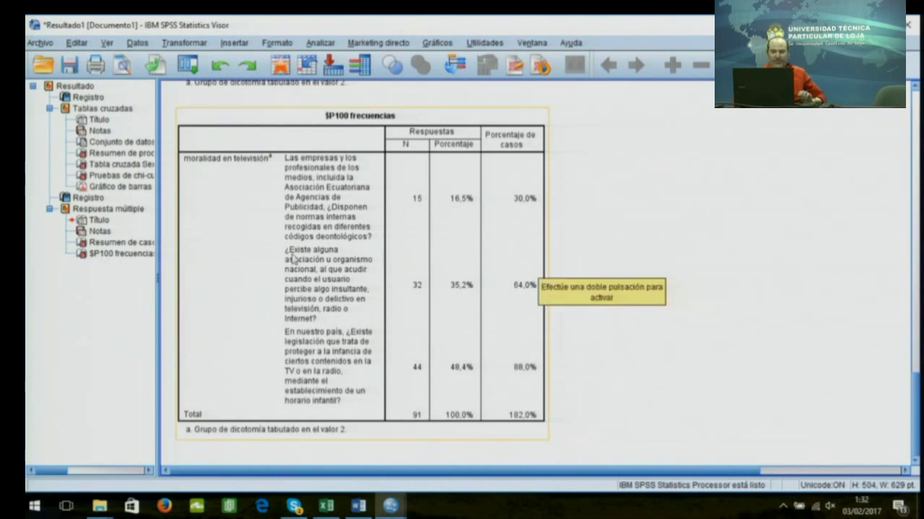
left_click(337, 206)
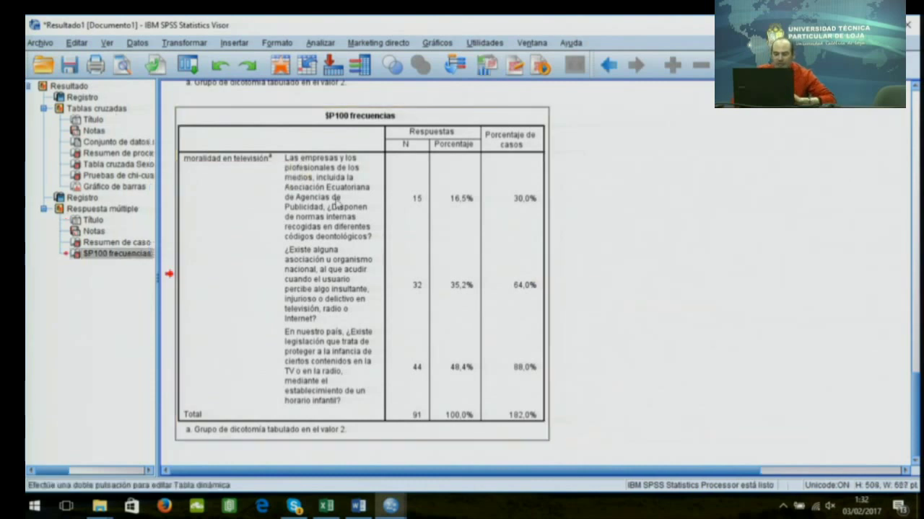
right_click(337, 206)
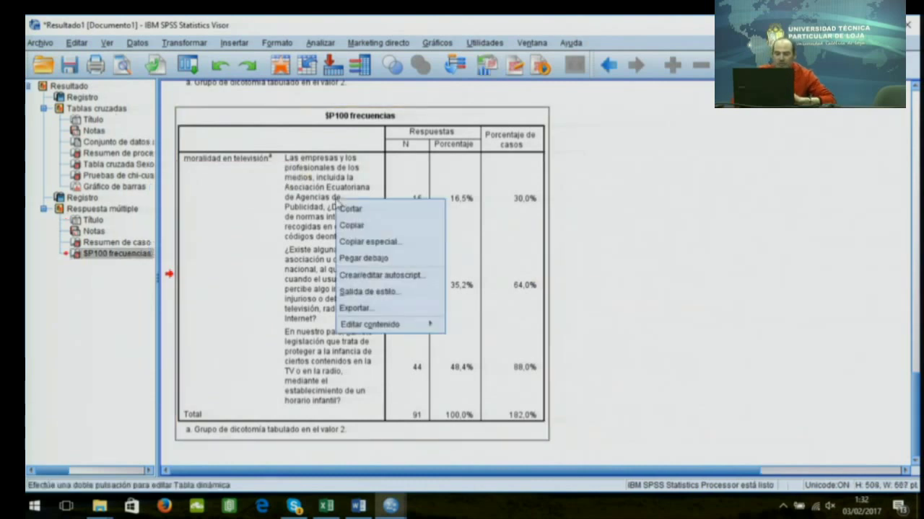
left_click(388, 225)
Switch to the Excel survey workbook, paste the $P100 frequencies table as a picture on sheet Hoja 2, and reposition it near the first rows
left_click(325, 506)
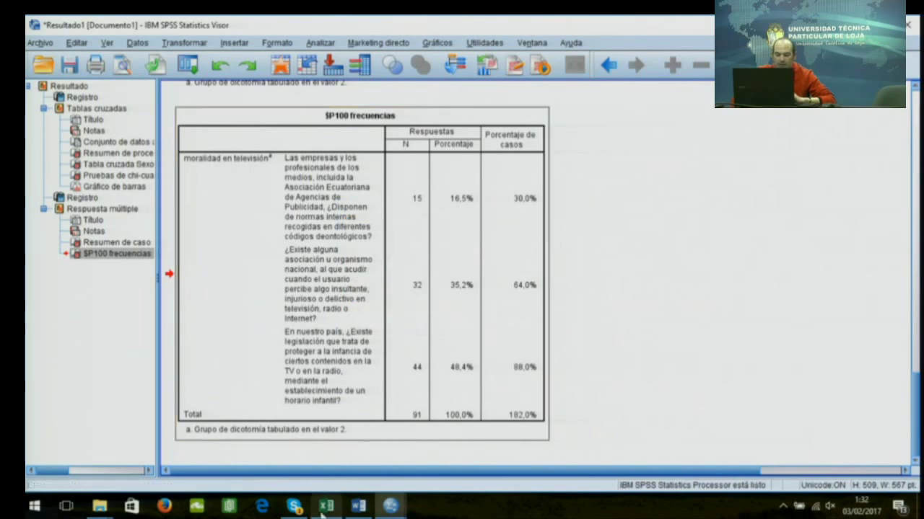
left_click(326, 507)
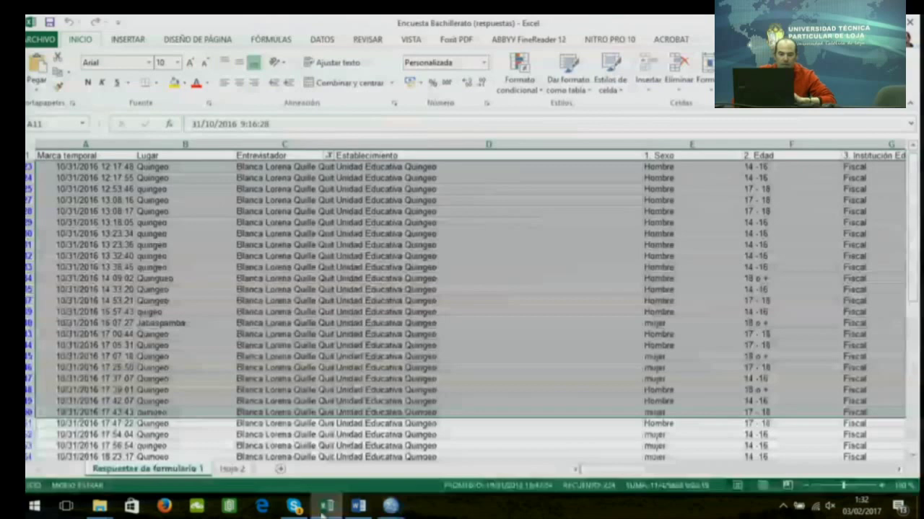
key("ctrl+Page_Down")
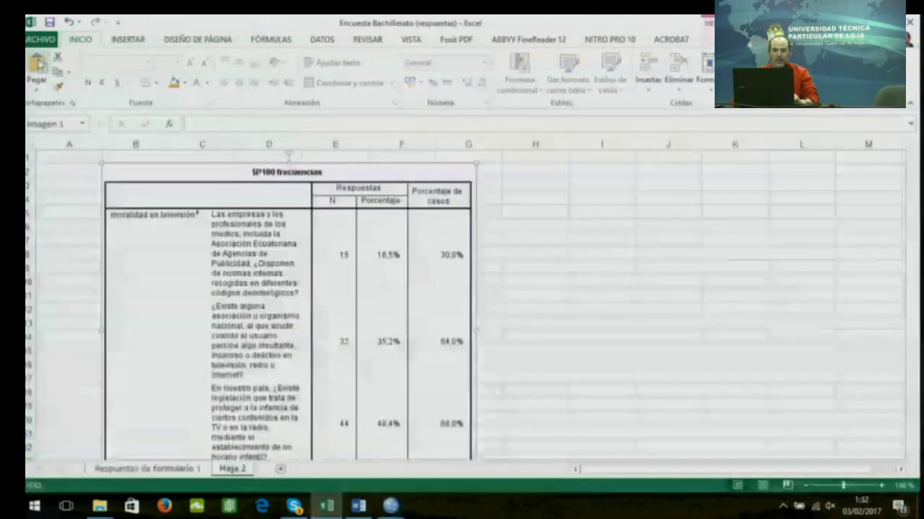
left_click_drag(243, 252, 252, 221)
left_click(512, 254)
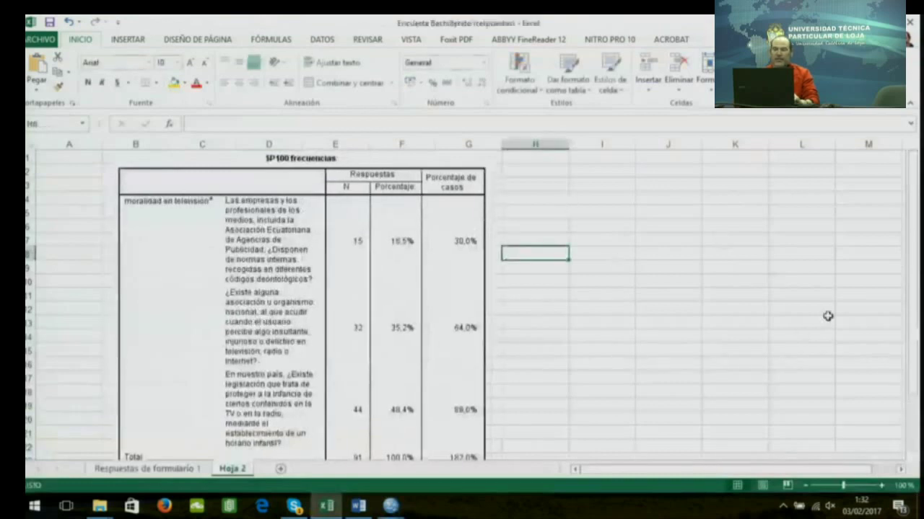
left_click_drag(915, 251, 915, 250)
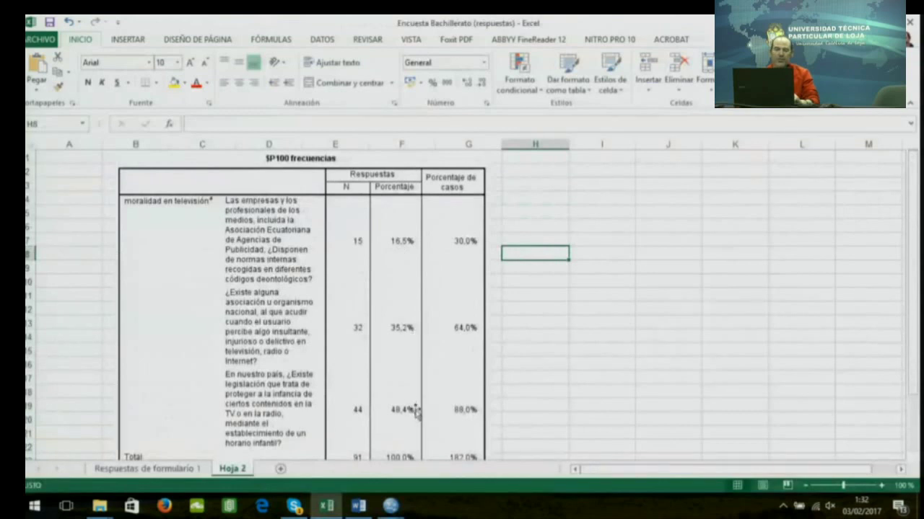
left_click_drag(913, 247, 913, 251)
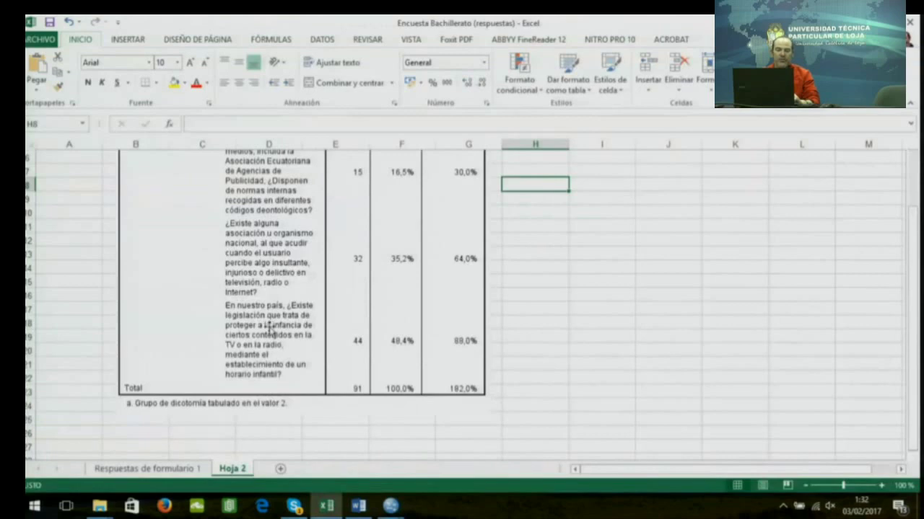
left_click_drag(914, 277, 913, 274)
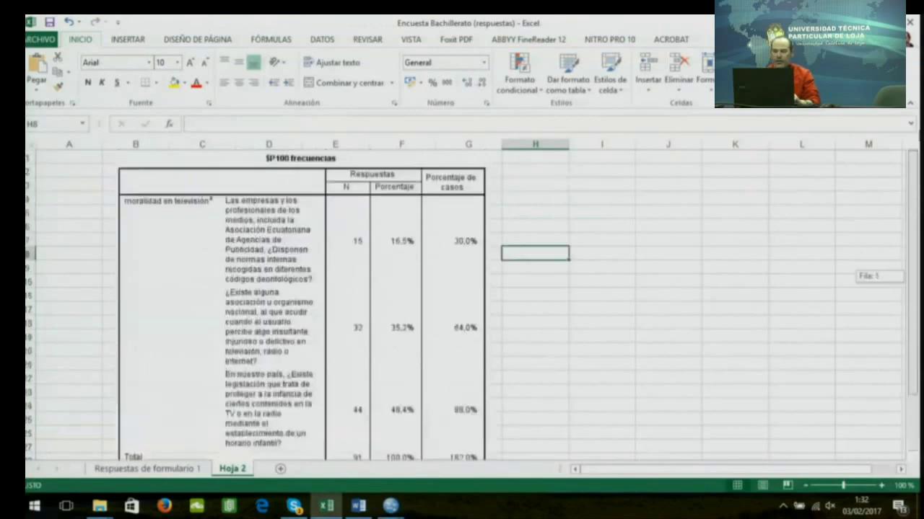
Return to the SPSS output viewer and copy the $P100 frequencies table again
key("alt+Tab")
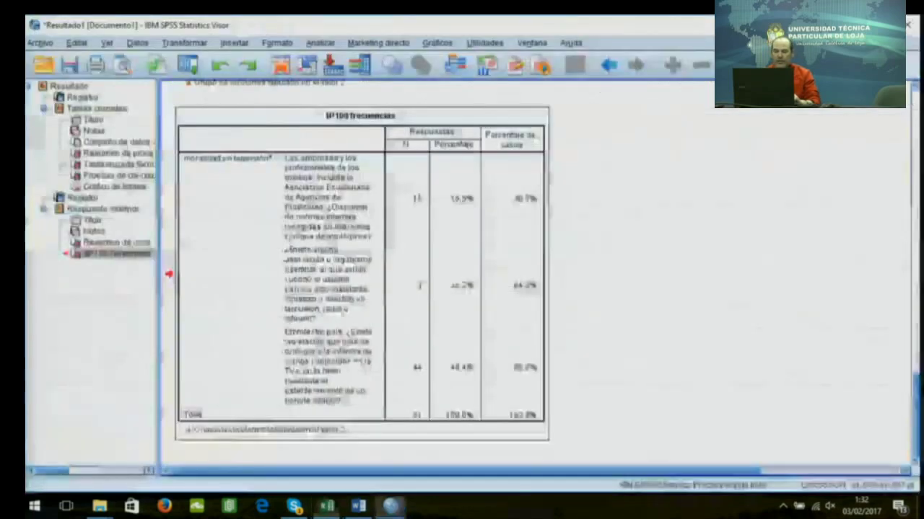
right_click(243, 195)
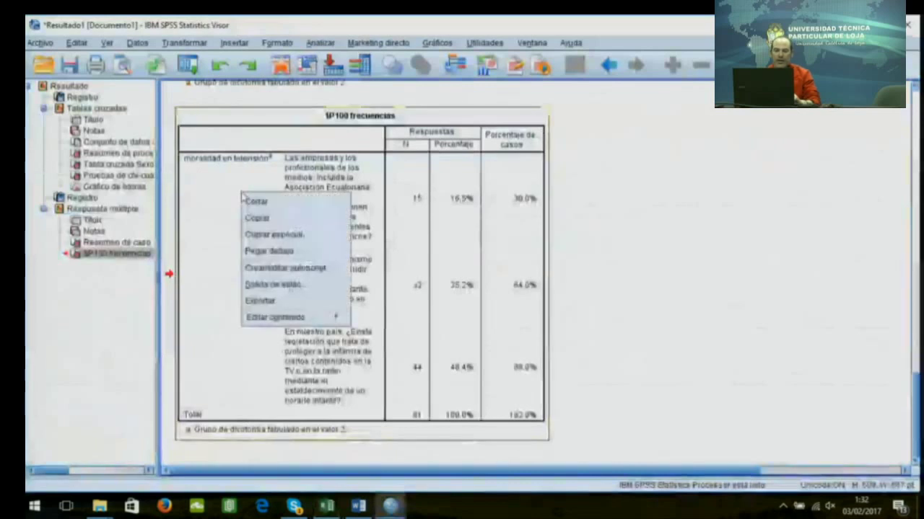
left_click(257, 218)
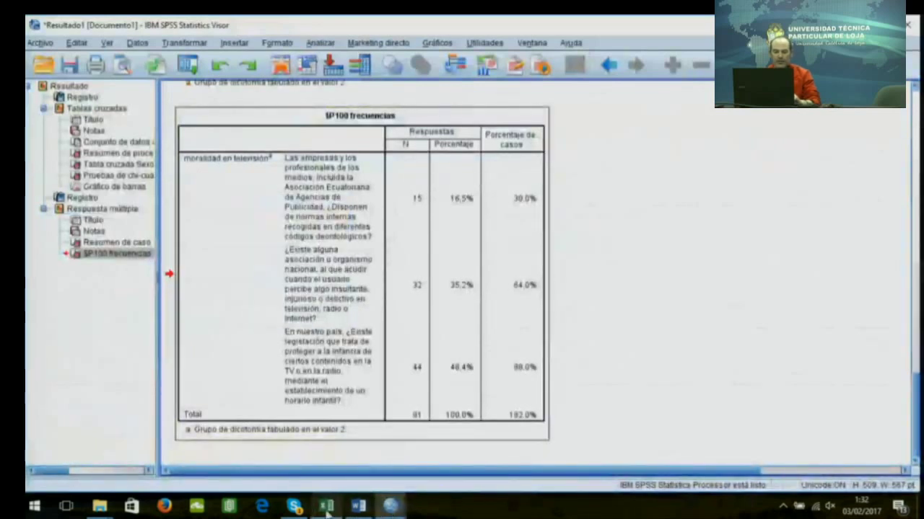
Switch to the Word document and start a new paragraph below the "Grado de formación por sexo" bar chart
left_click(361, 509)
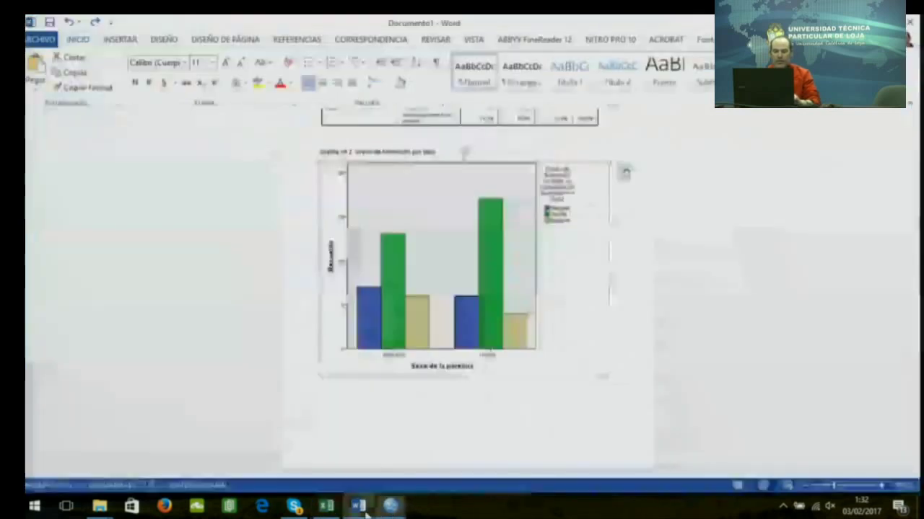
double_click(481, 428)
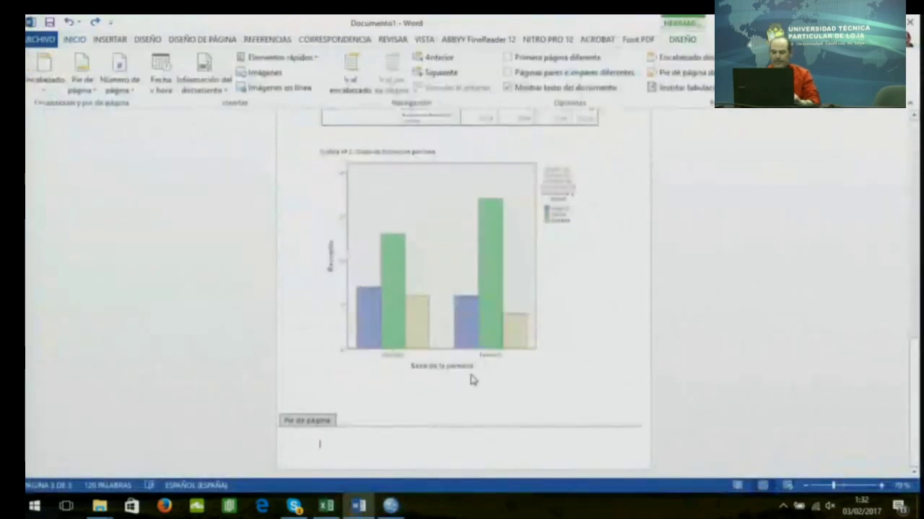
double_click(515, 257)
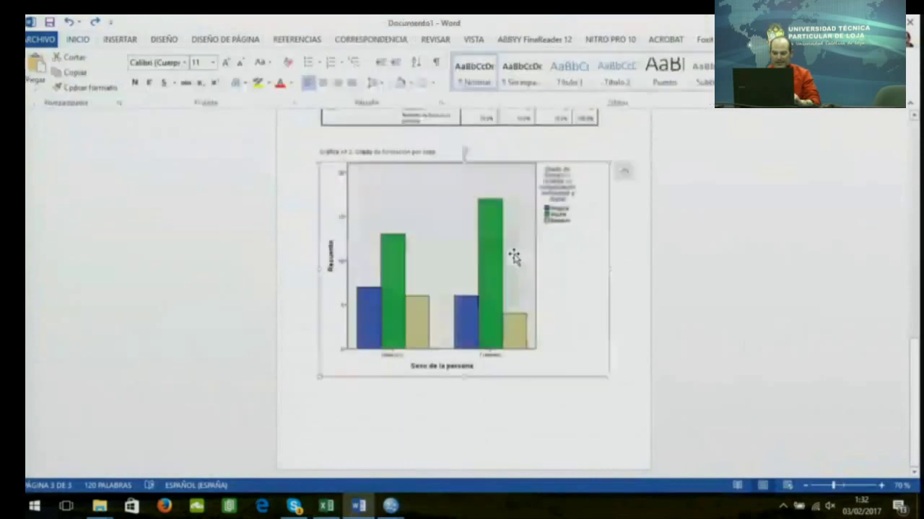
left_click(628, 349)
key("Return")
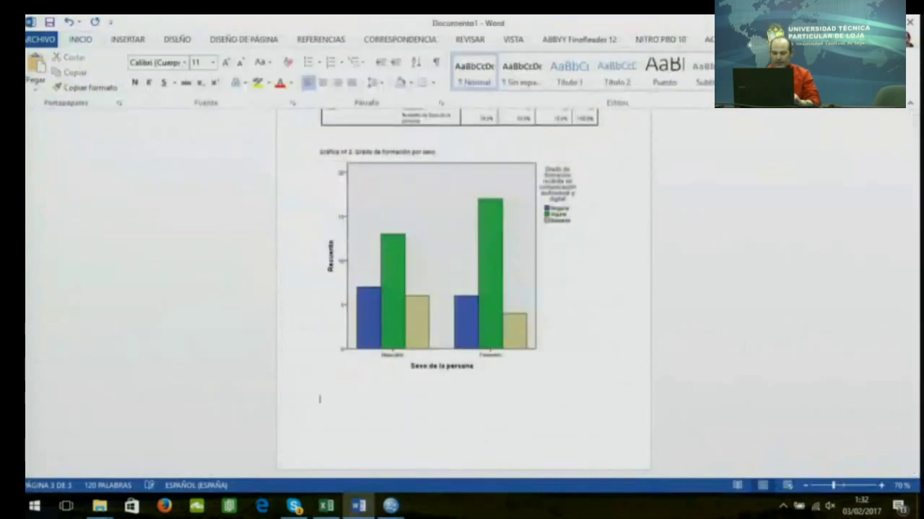